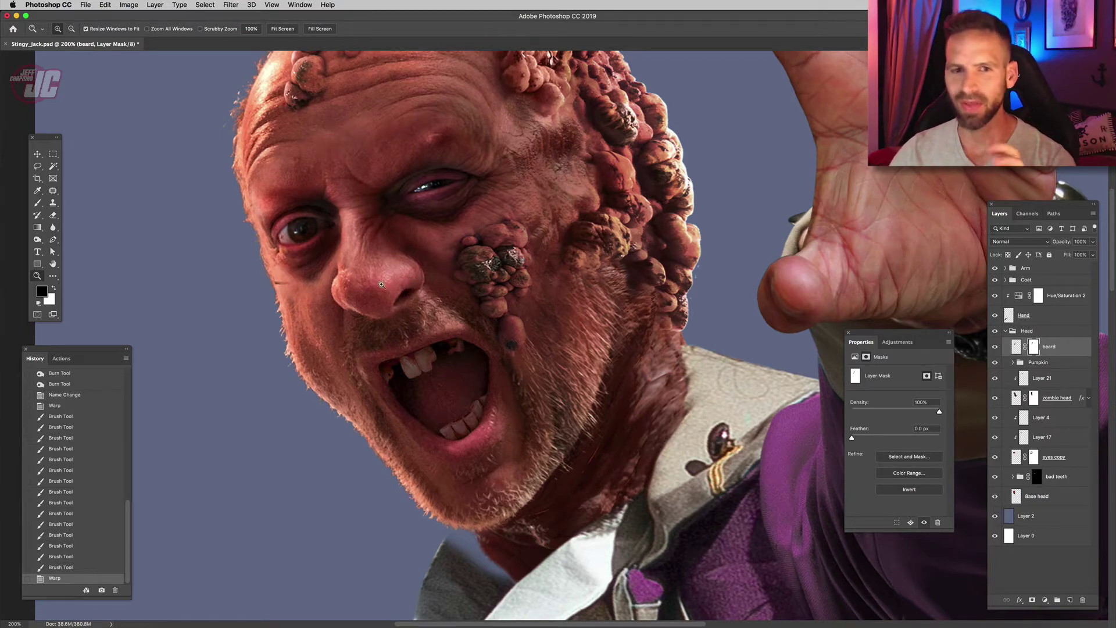
- Trace a closed Pen tool path around the visible eyeball of the wide-open eye
click(299, 231)
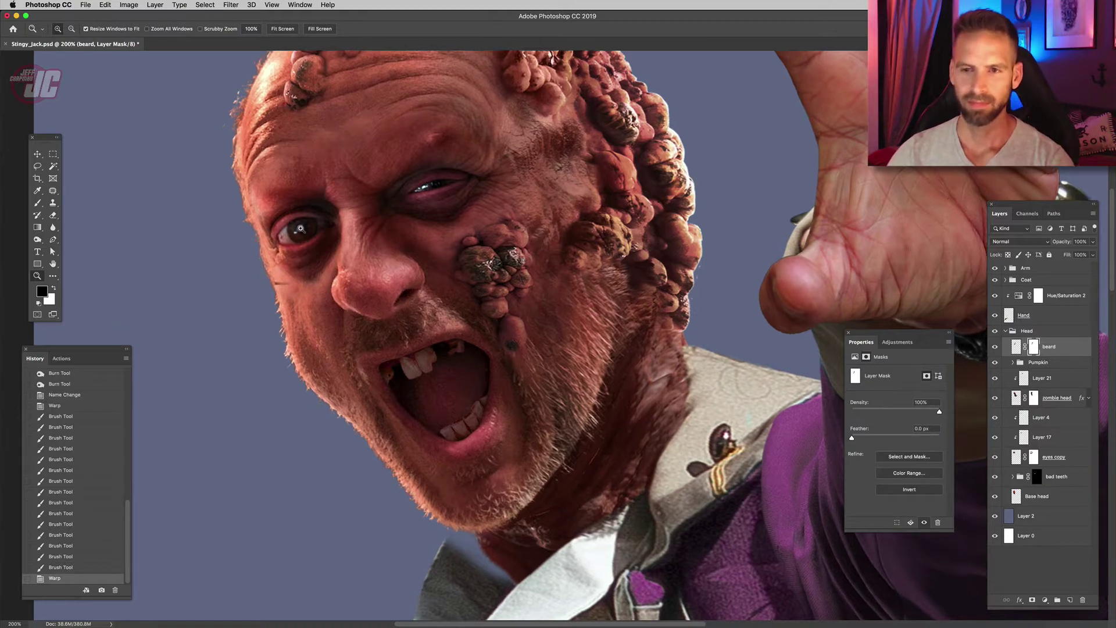
click(300, 232)
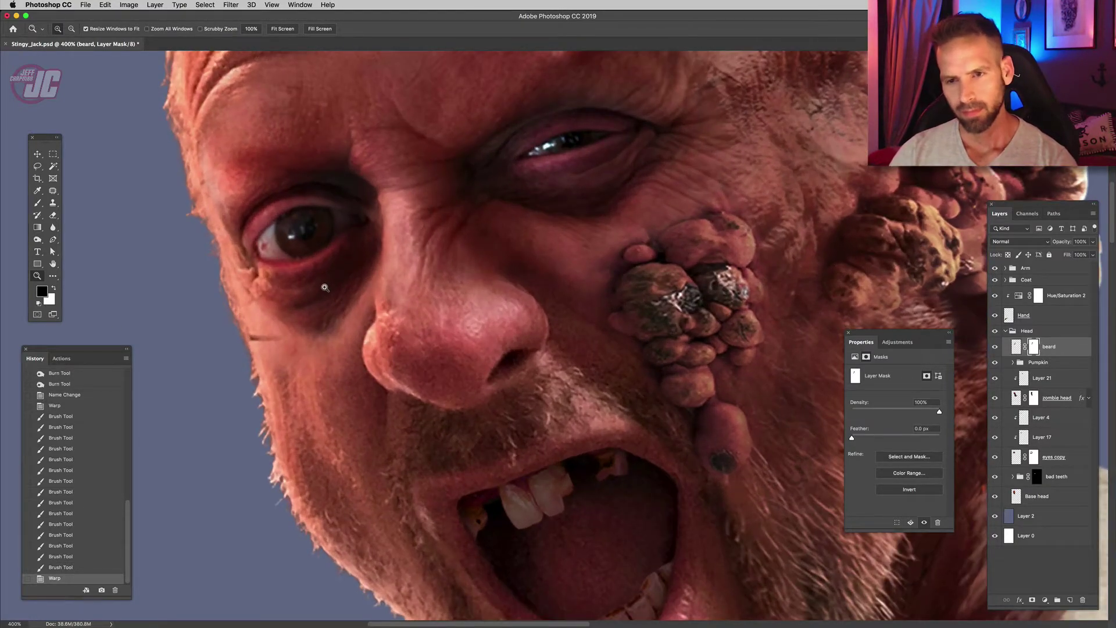
drag(325, 287, 329, 306)
click(307, 260)
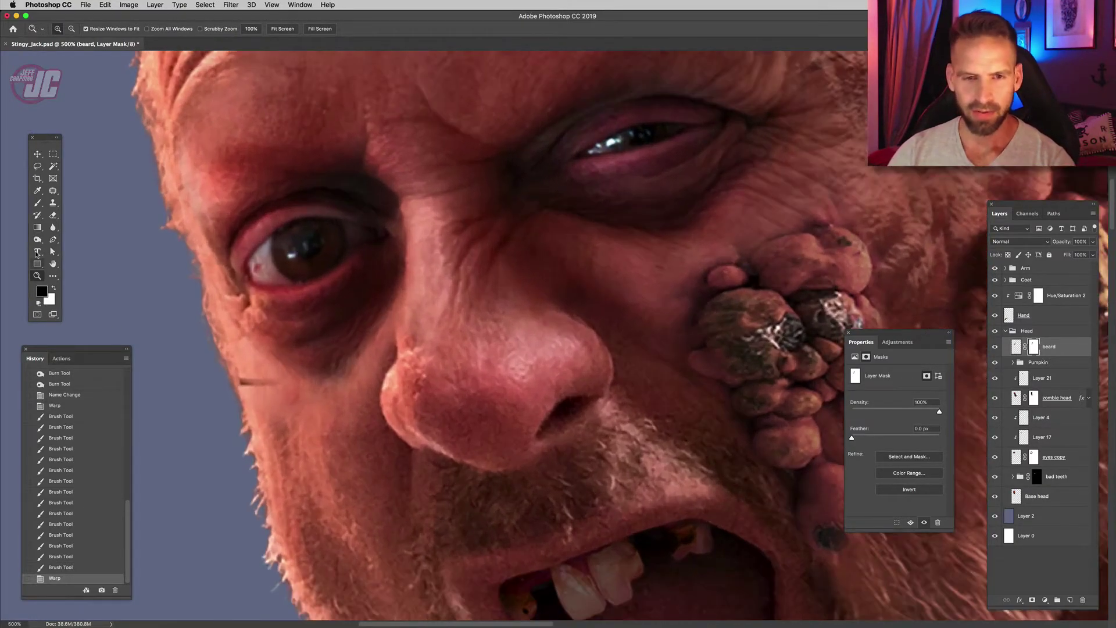
click(54, 240)
click(249, 279)
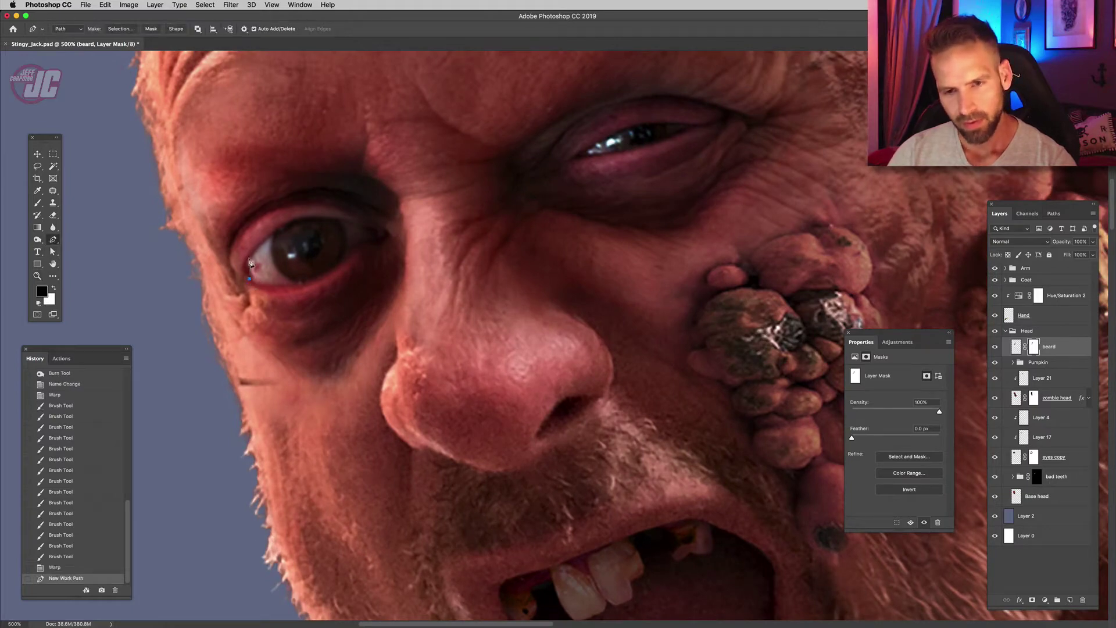
drag(262, 245, 264, 244)
drag(287, 225, 346, 221)
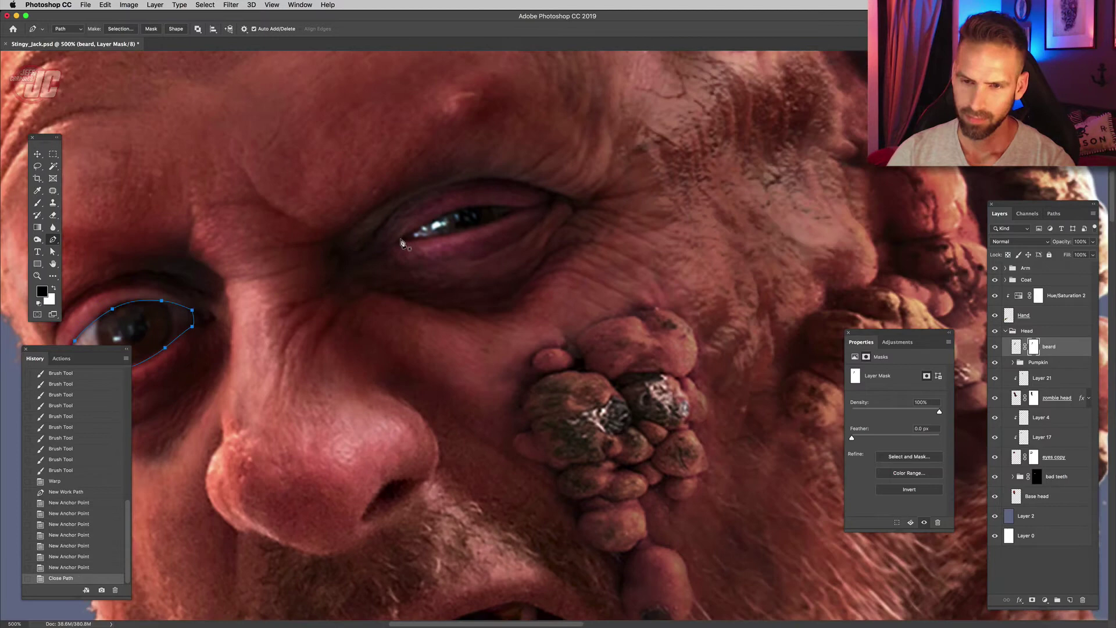
- Trace a closed path around the squinting eyeball and turn both eye paths into a new selection with a 0.7-pixel feather
click(399, 239)
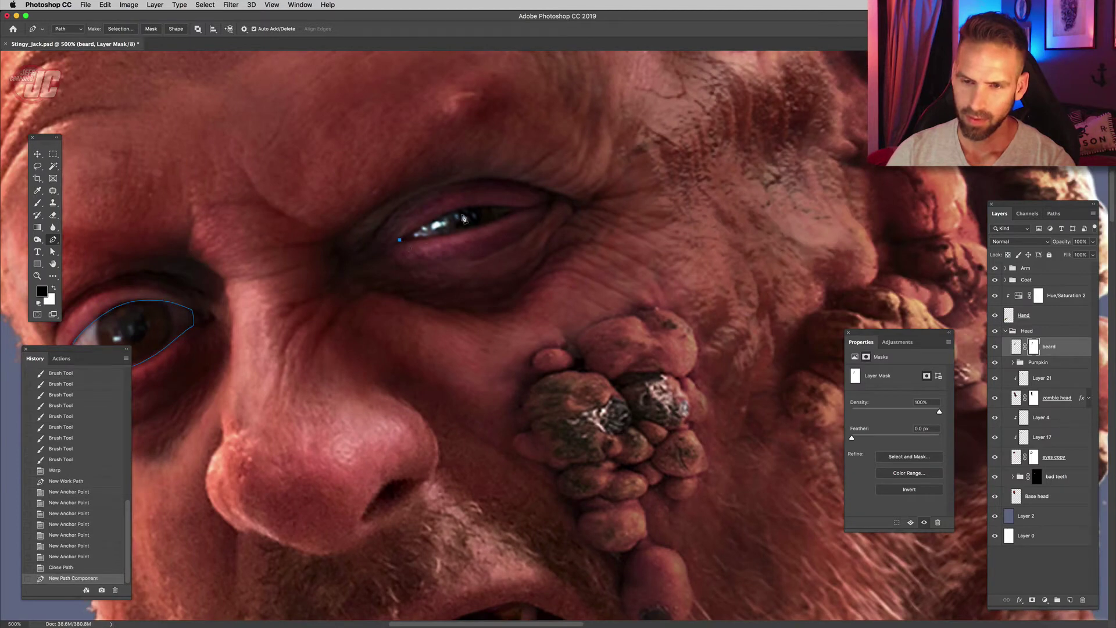
click(458, 209)
click(518, 207)
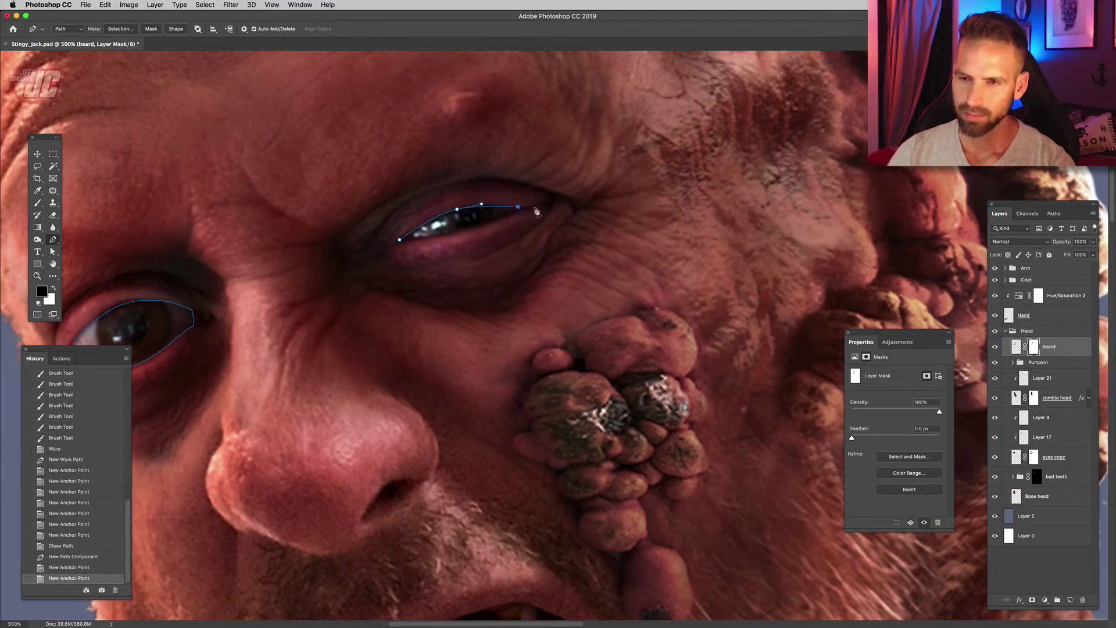
click(531, 207)
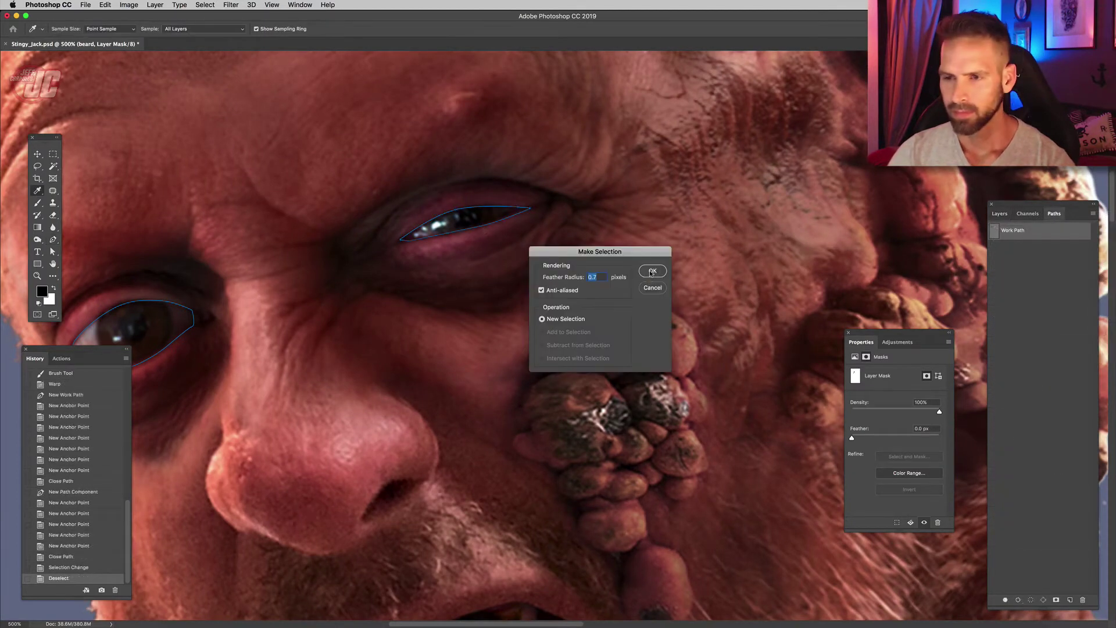
click(653, 275)
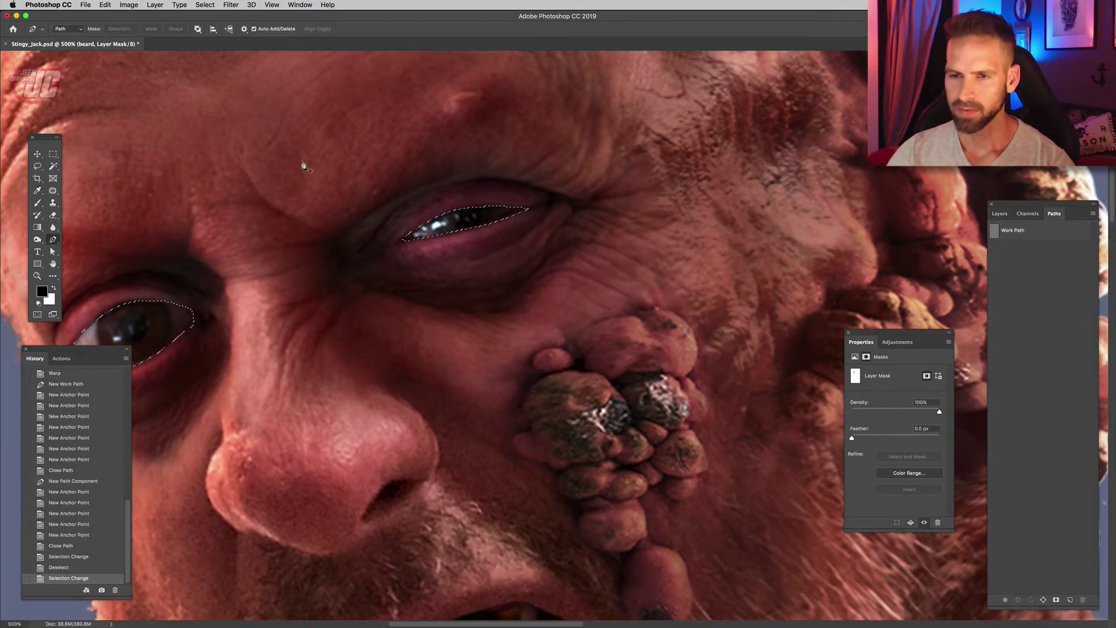
- Copy the selected eyes and paste them as a new layer directly above the beard layer
click(38, 154)
click(1000, 213)
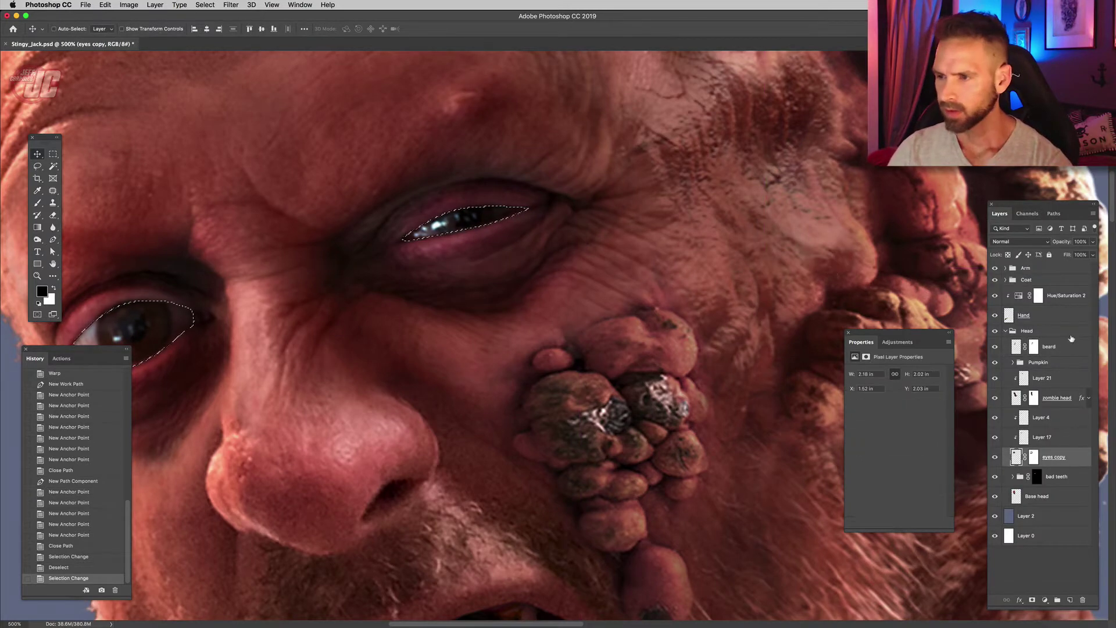
click(1068, 348)
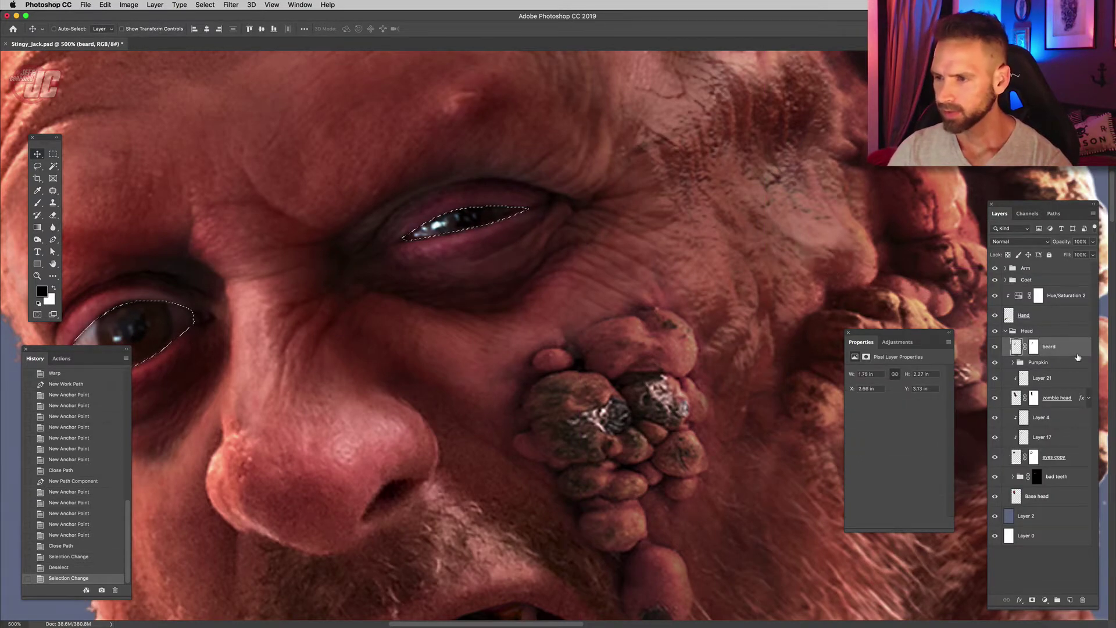
key(super+c)
key(super+v)
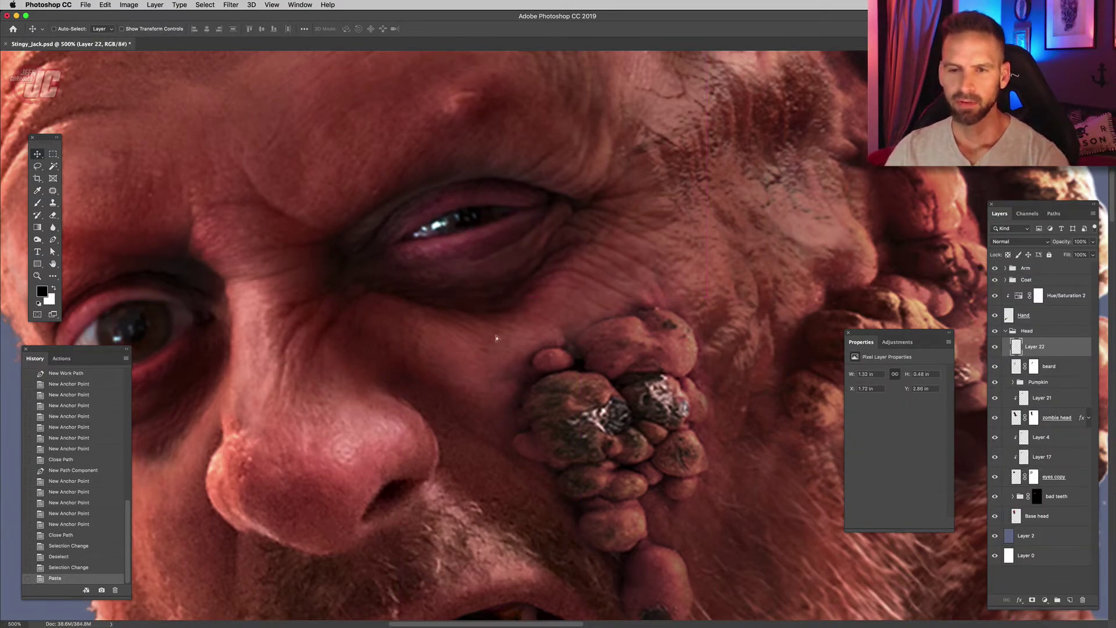
- Place the pasted eyes layer in a new group inside the Head group and rename that group Glowing
mouse_move(496, 338)
mouse_down()
mouse_move(491, 203)
mouse_move(459, 285)
mouse_move(536, 250)
mouse_move(512, 327)
mouse_up()
drag(344, 311, 491, 249)
drag(469, 244, 455, 256)
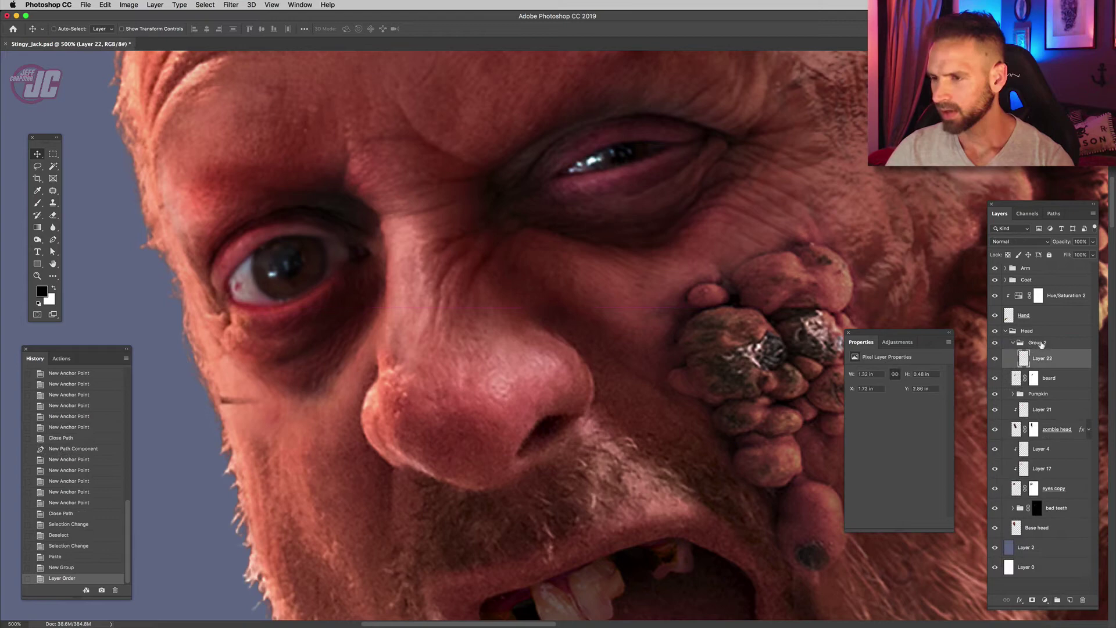
double_click(1039, 343)
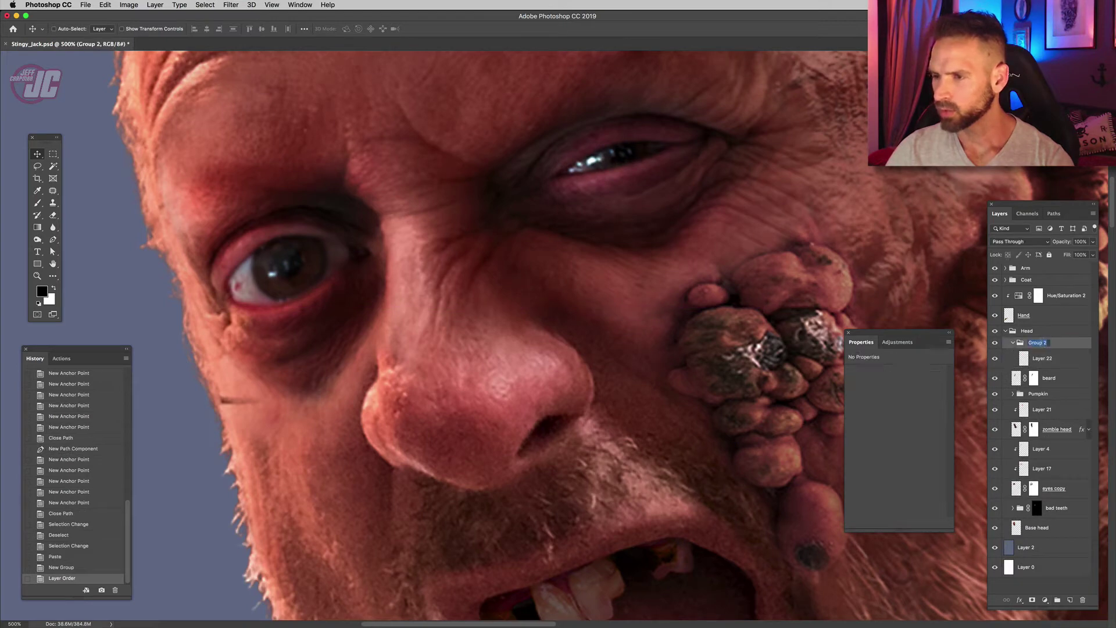
text(G)
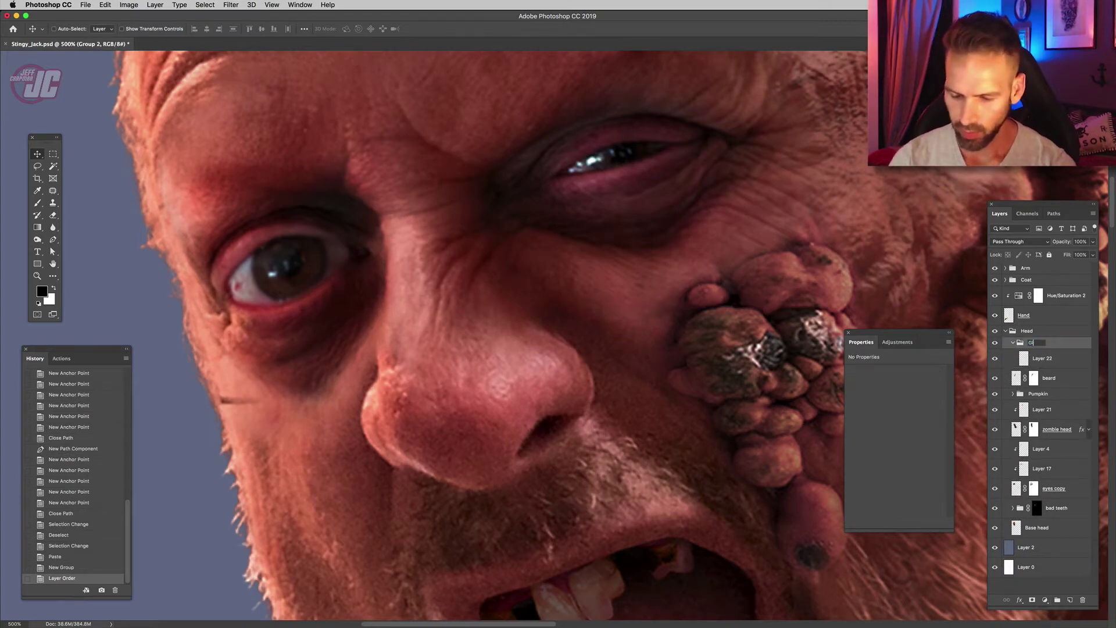
text(lowing)
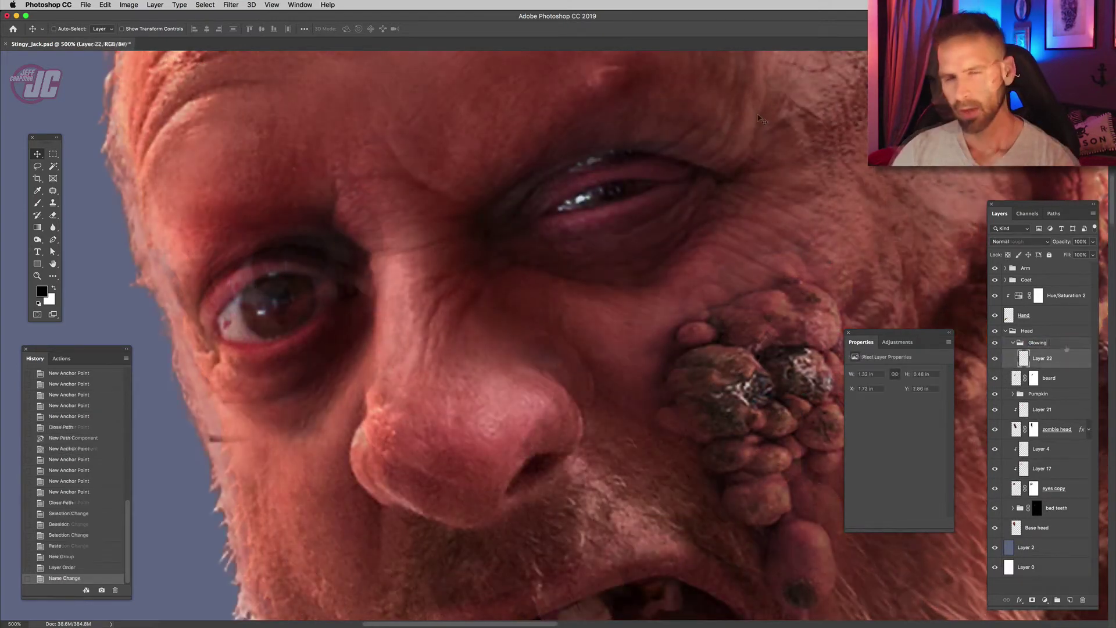
- Add a Color Overlay effect to the pasted eyes layer and set its color to red-orange #ff6406
double_click(1070, 362)
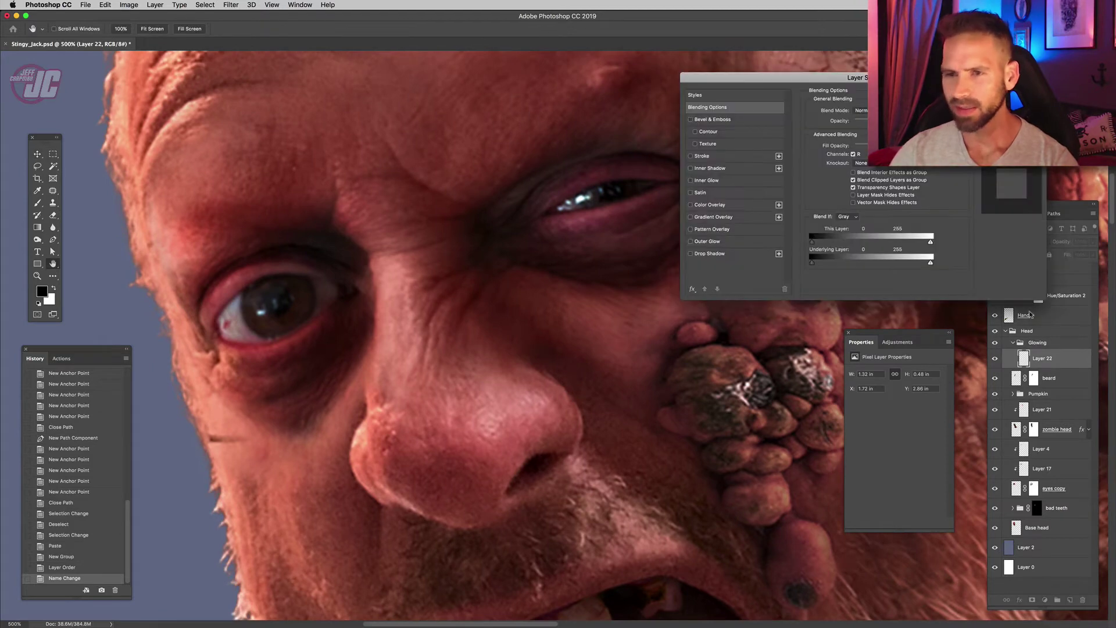
drag(736, 85, 510, 287)
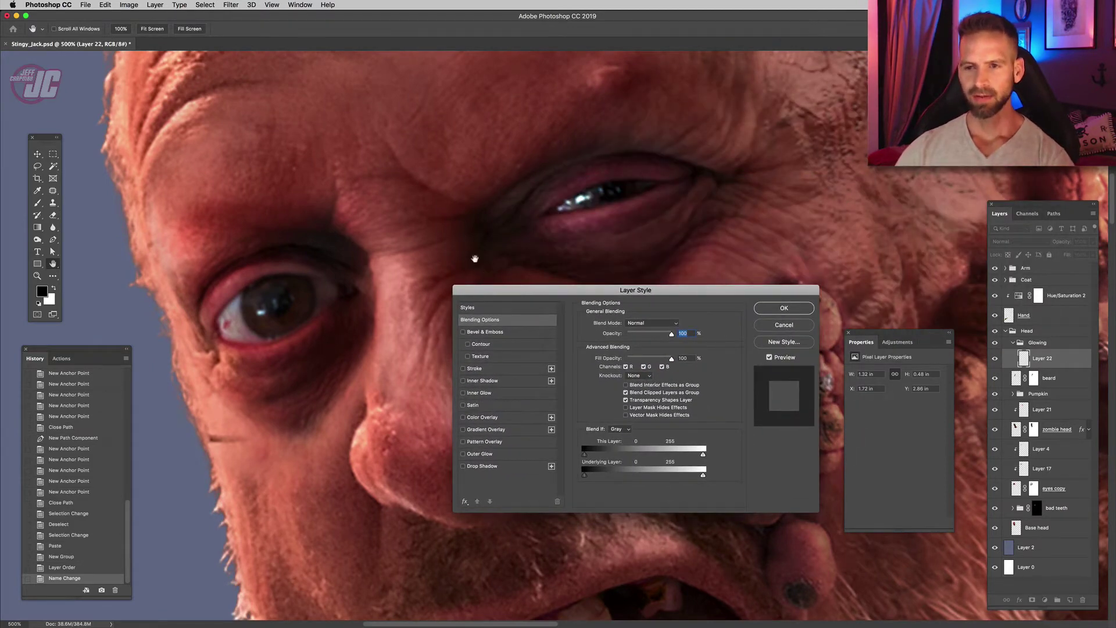
scroll(475, 244, down, 2)
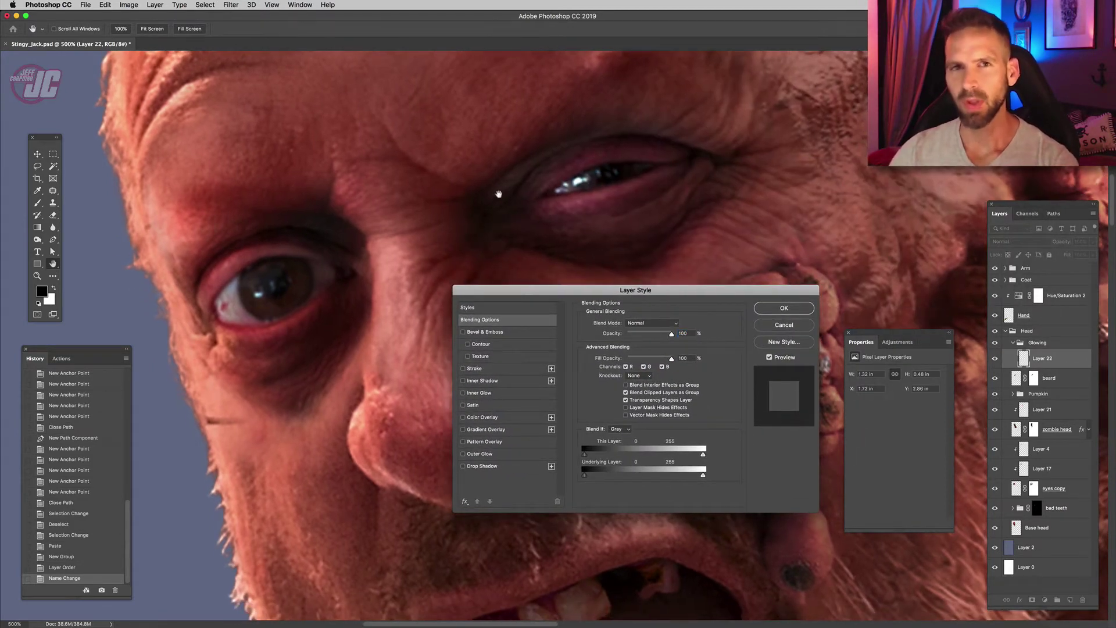
click(488, 419)
click(679, 324)
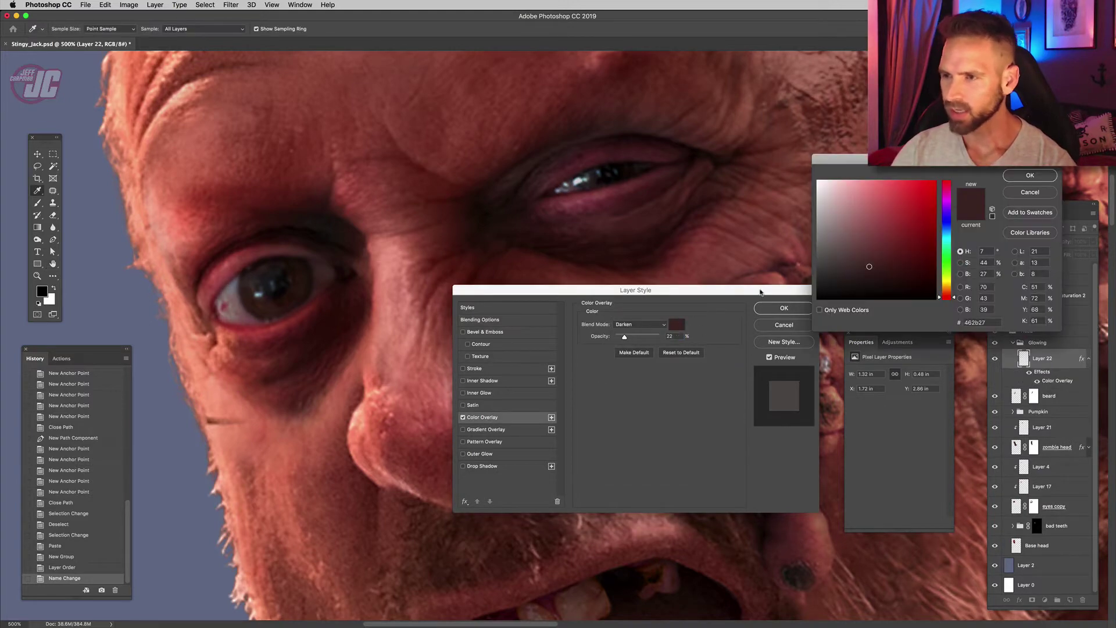
drag(940, 294, 949, 288)
drag(924, 186, 935, 180)
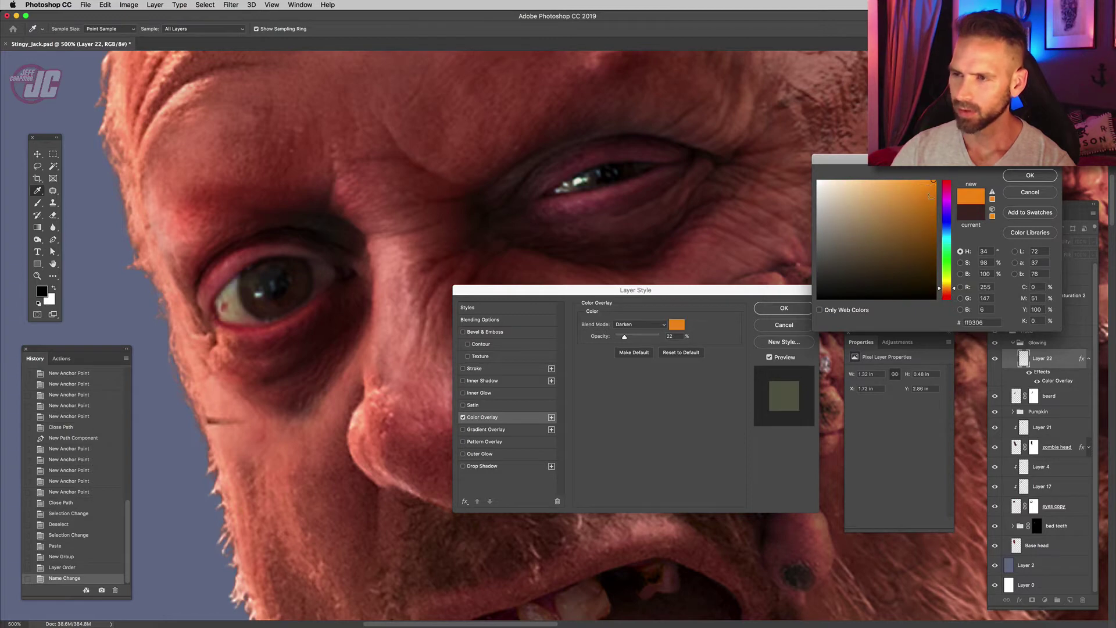
click(948, 294)
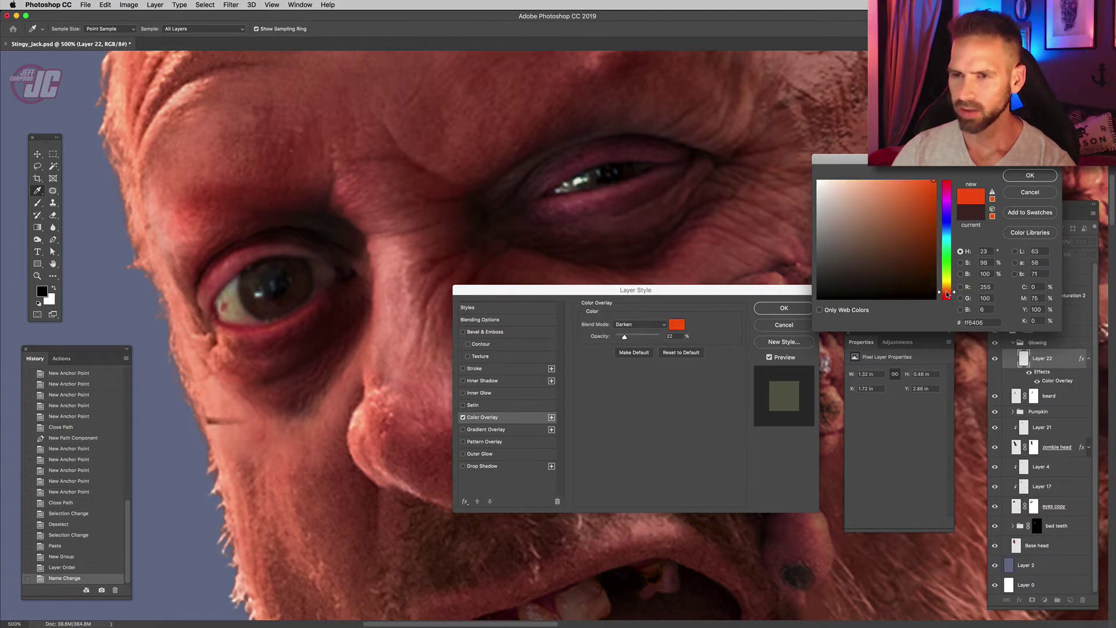
click(1016, 177)
- Set the eyes' Color Overlay to Overlay blend mode at 100% opacity and change its color to yellow-orange #ffa406
click(654, 324)
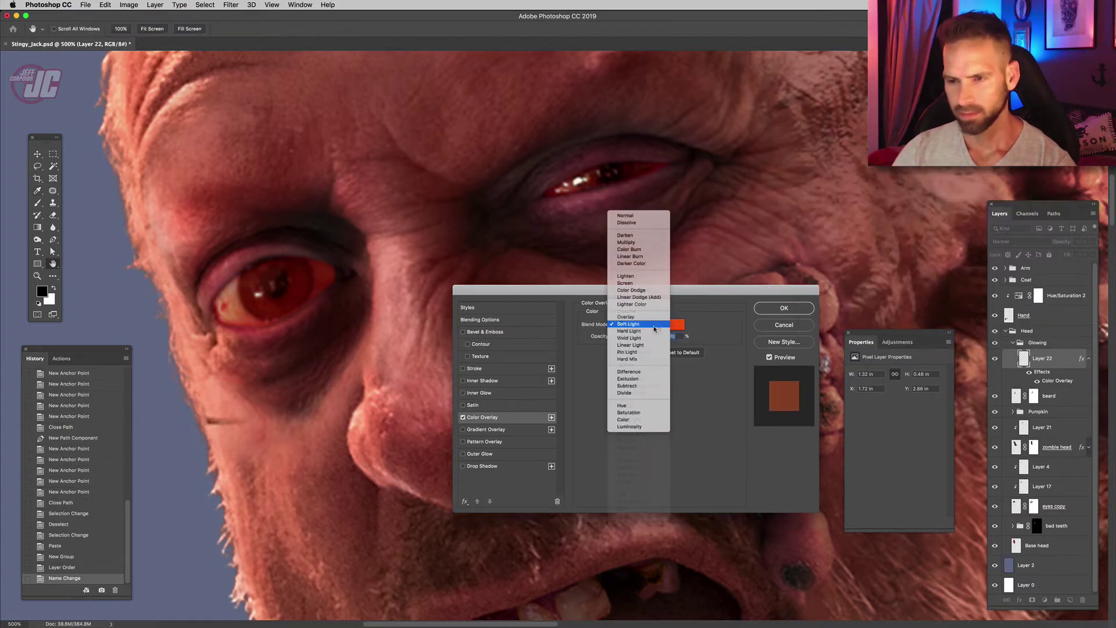
click(653, 325)
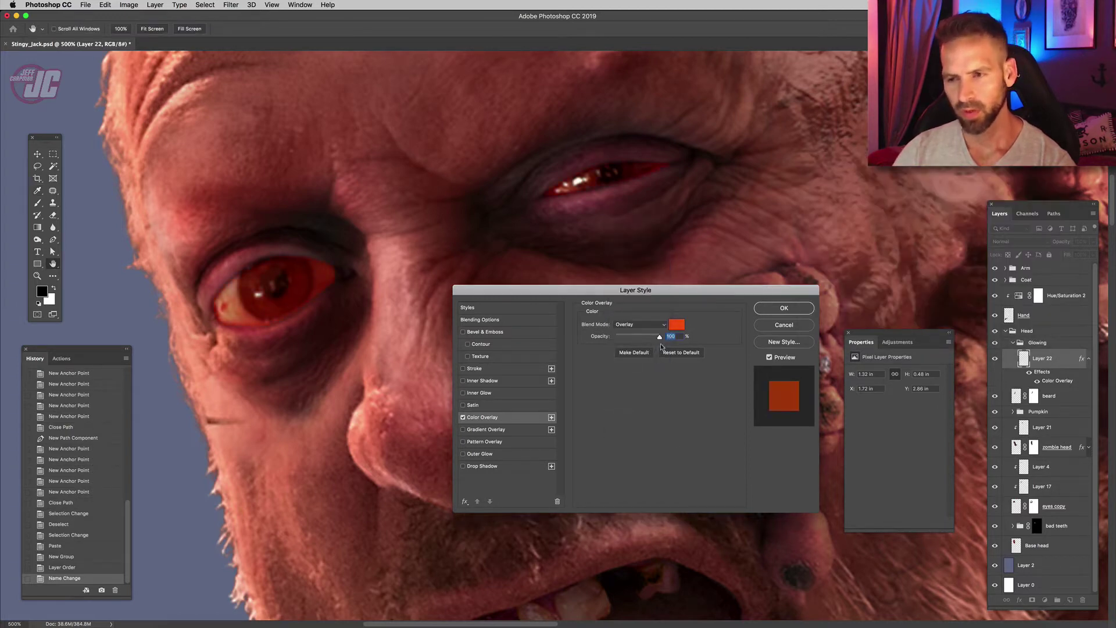
click(674, 326)
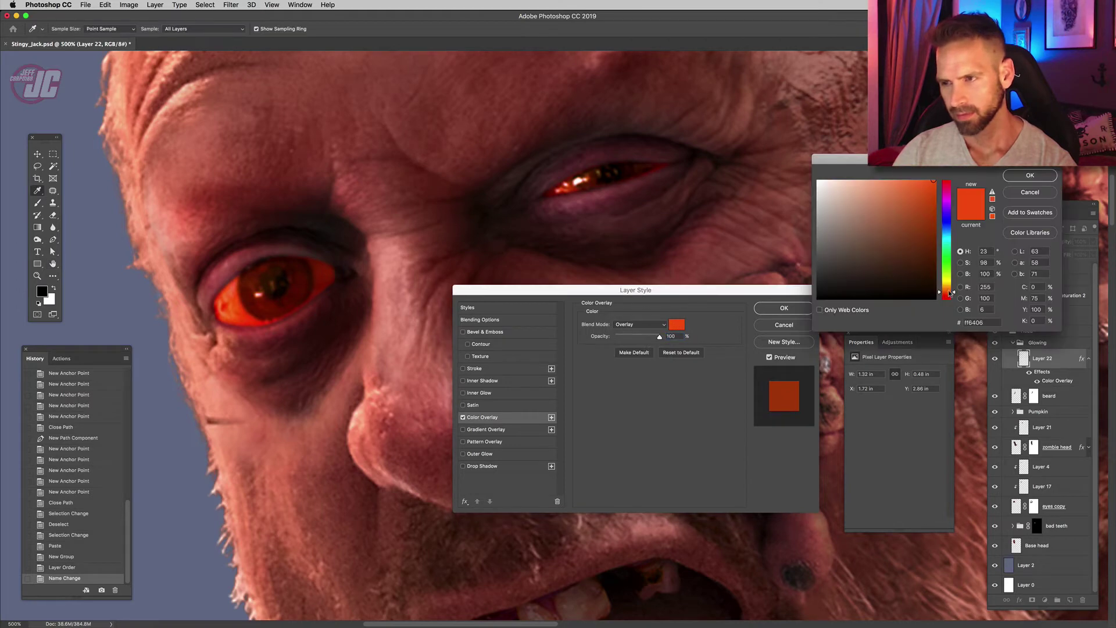
drag(950, 293, 951, 291)
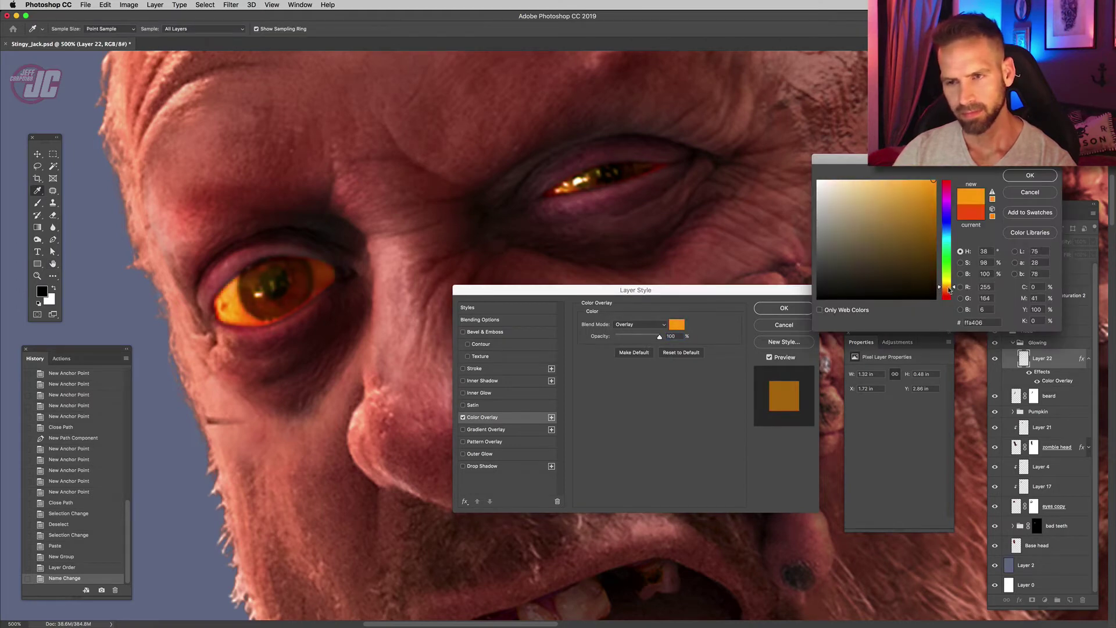
click(1027, 176)
click(797, 312)
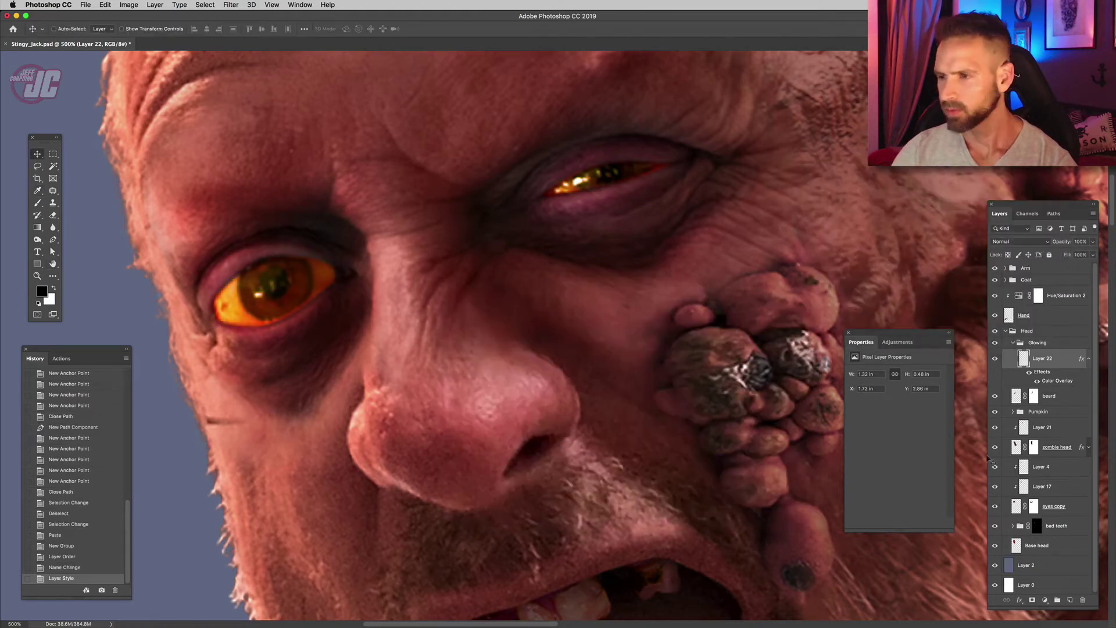
- Add a Levels adjustment clipped to the eyes layer, lowering the white input to 119 and brightening the midtones
click(1045, 599)
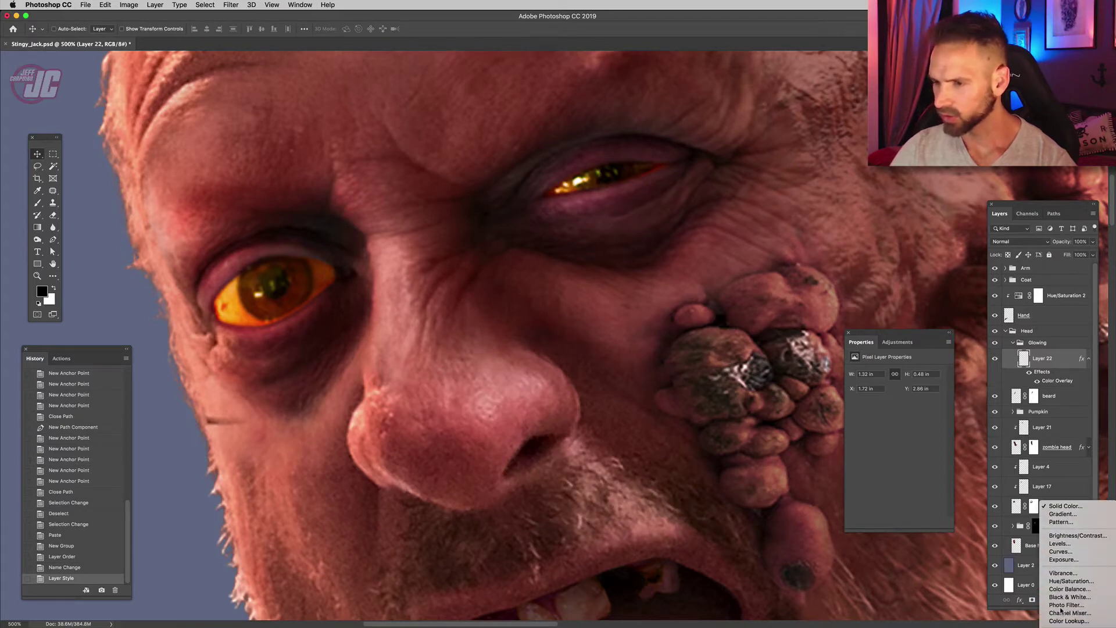
click(1053, 546)
right_click(1063, 360)
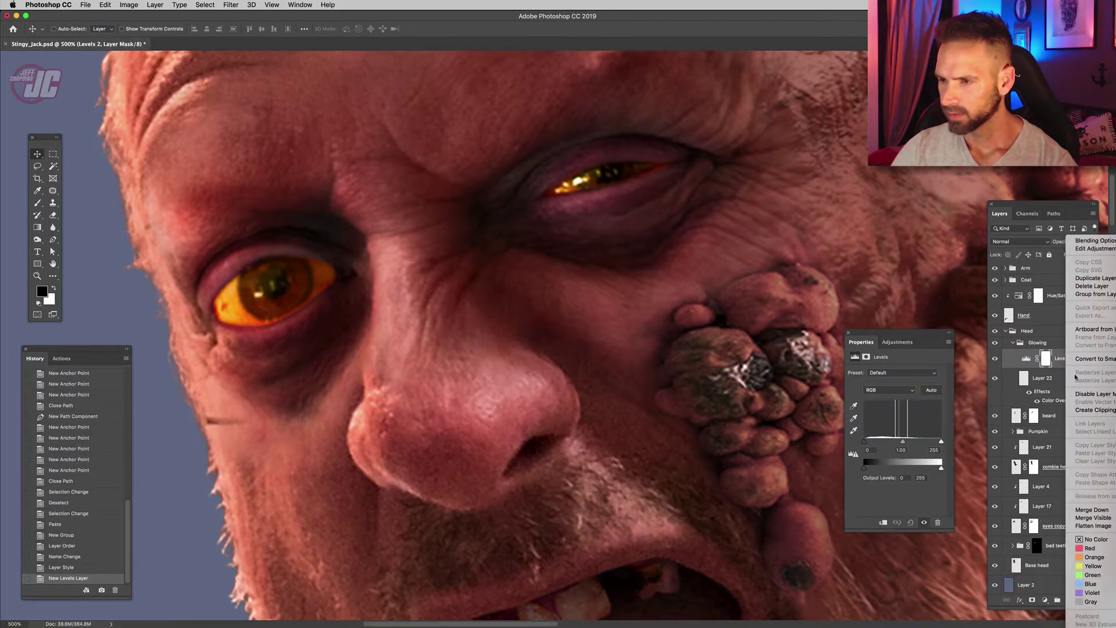
click(1095, 414)
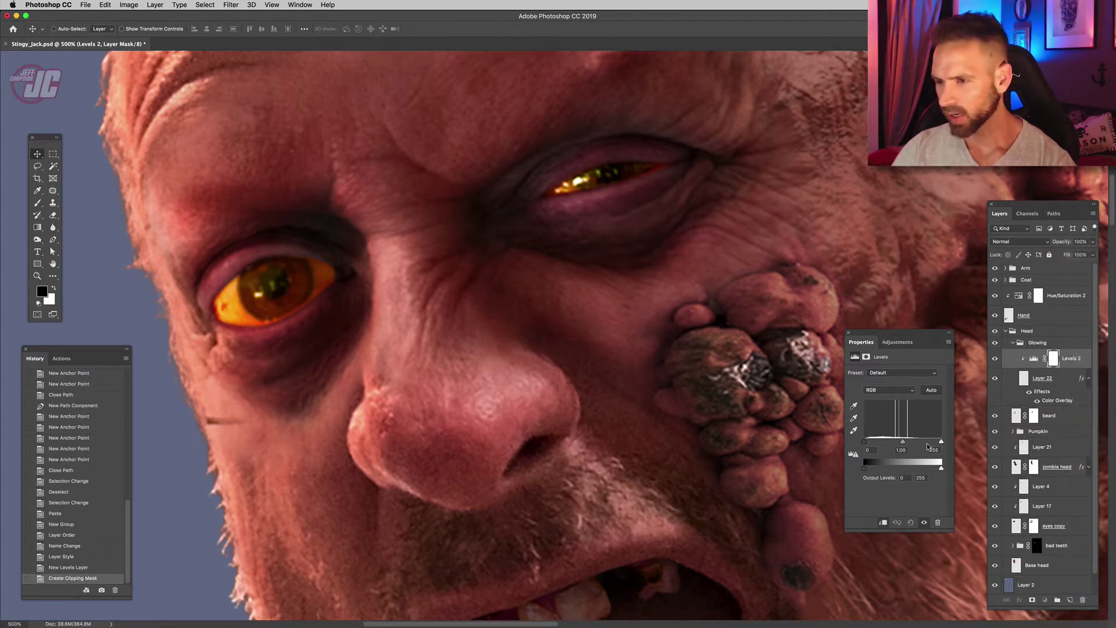
drag(941, 442, 872, 442)
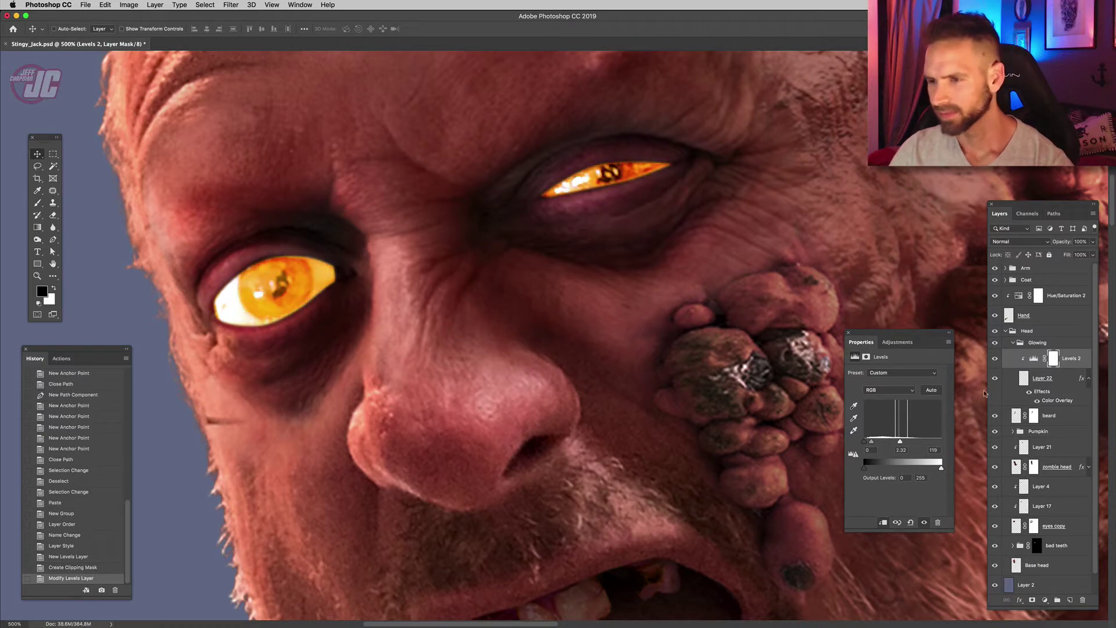
- Add an Outer Glow effect to the eyes layer with an orange glow color and a size of about 15 px
double_click(1067, 383)
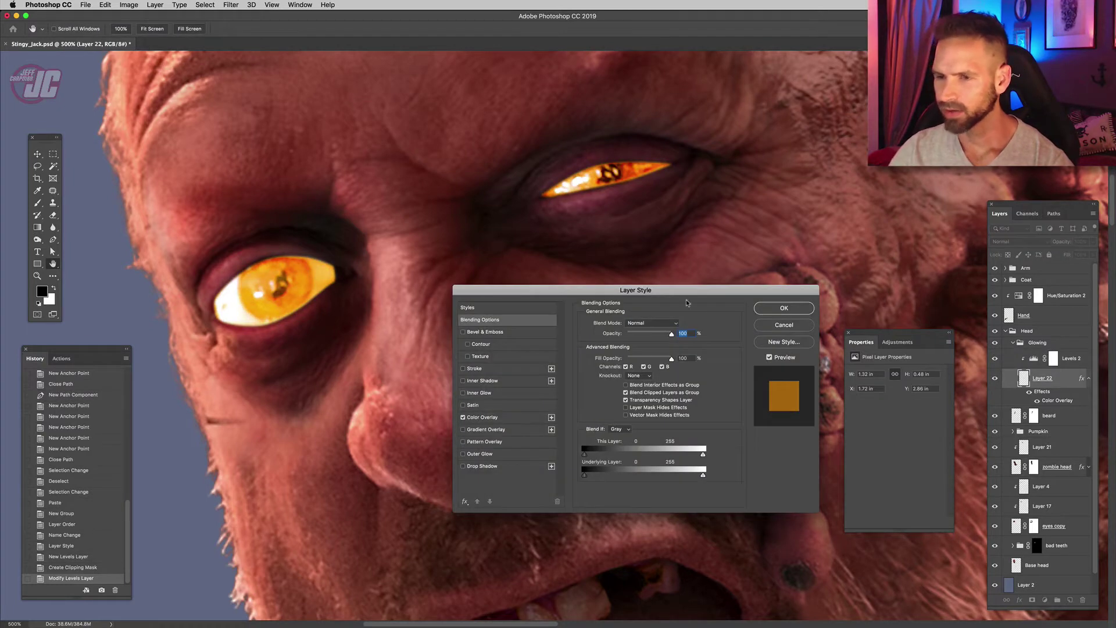
drag(629, 296, 704, 285)
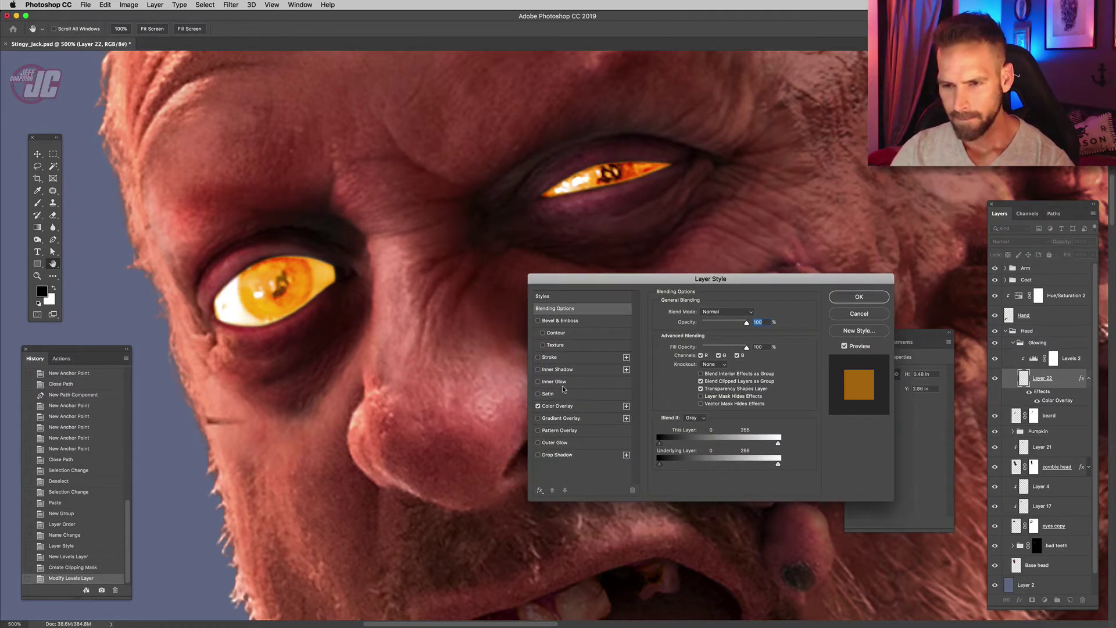
click(576, 443)
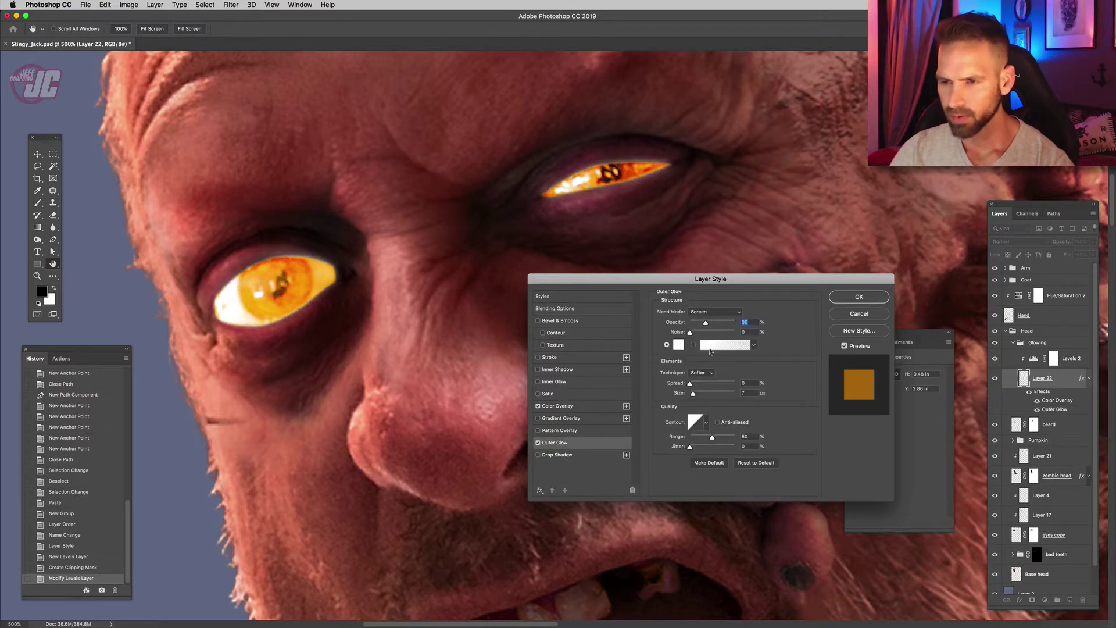
click(679, 345)
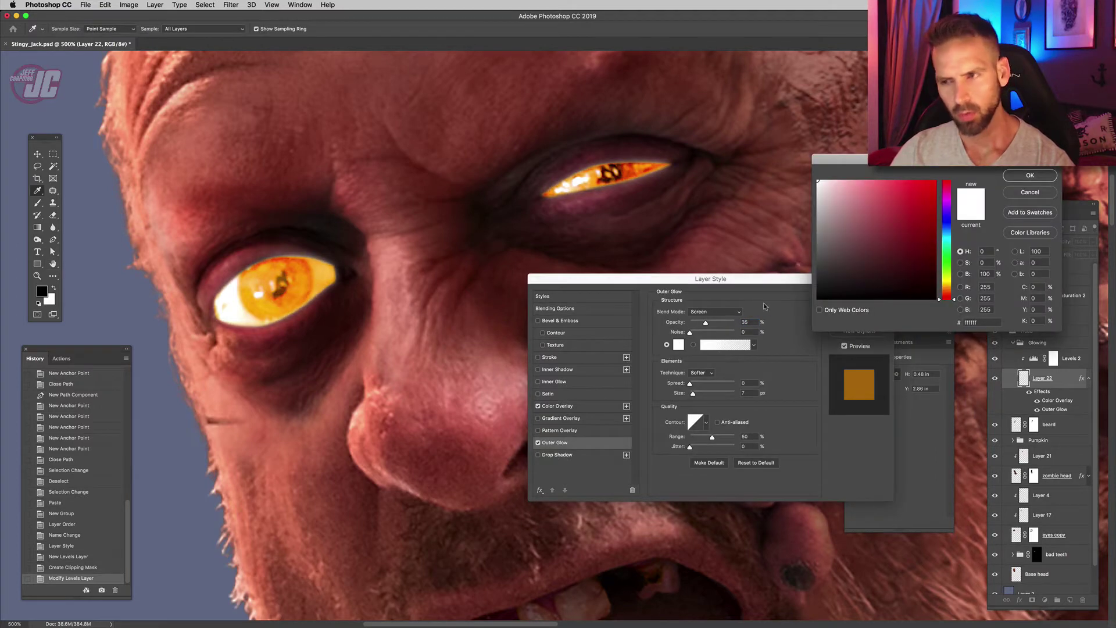
click(950, 288)
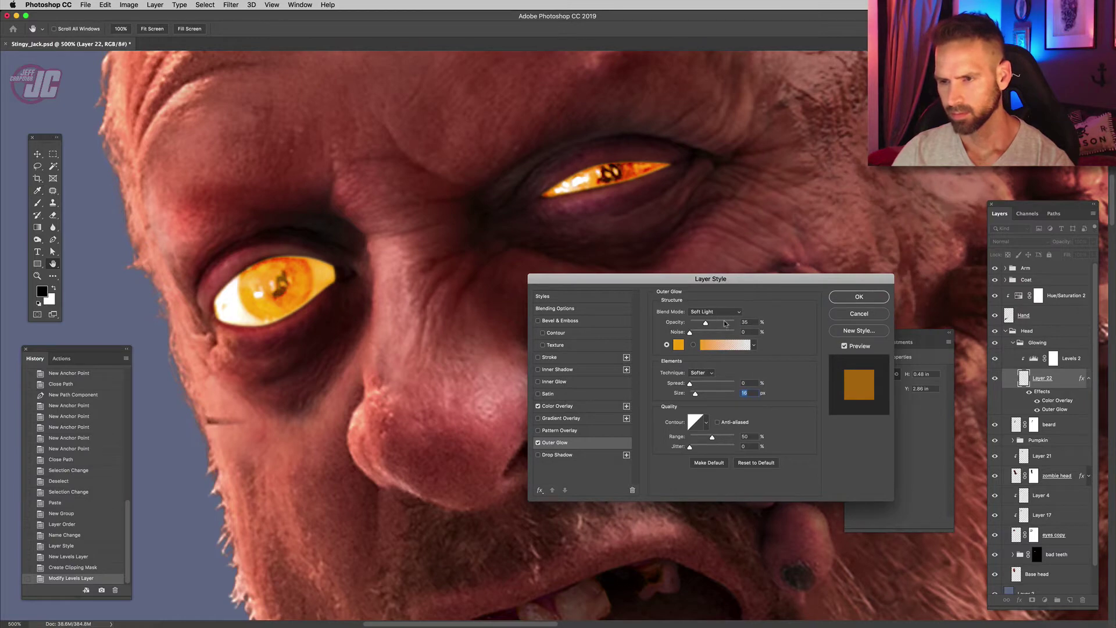
- Try the eyes' outer glow at 100% opacity in the Overlay and Lighten blend modes
drag(725, 324, 762, 316)
click(732, 313)
click(723, 302)
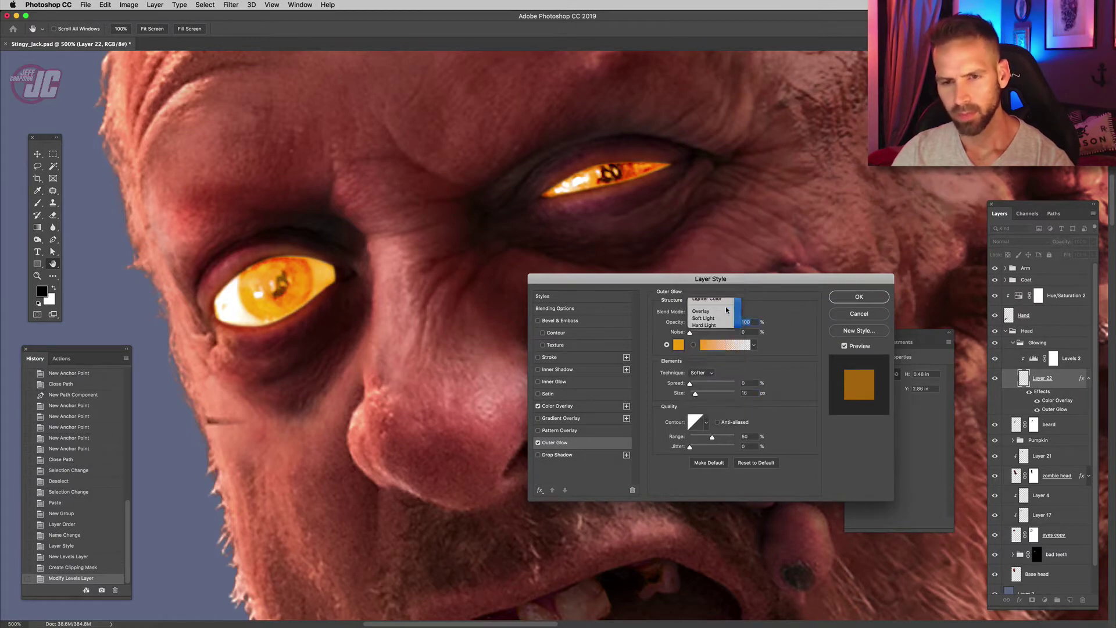
click(726, 313)
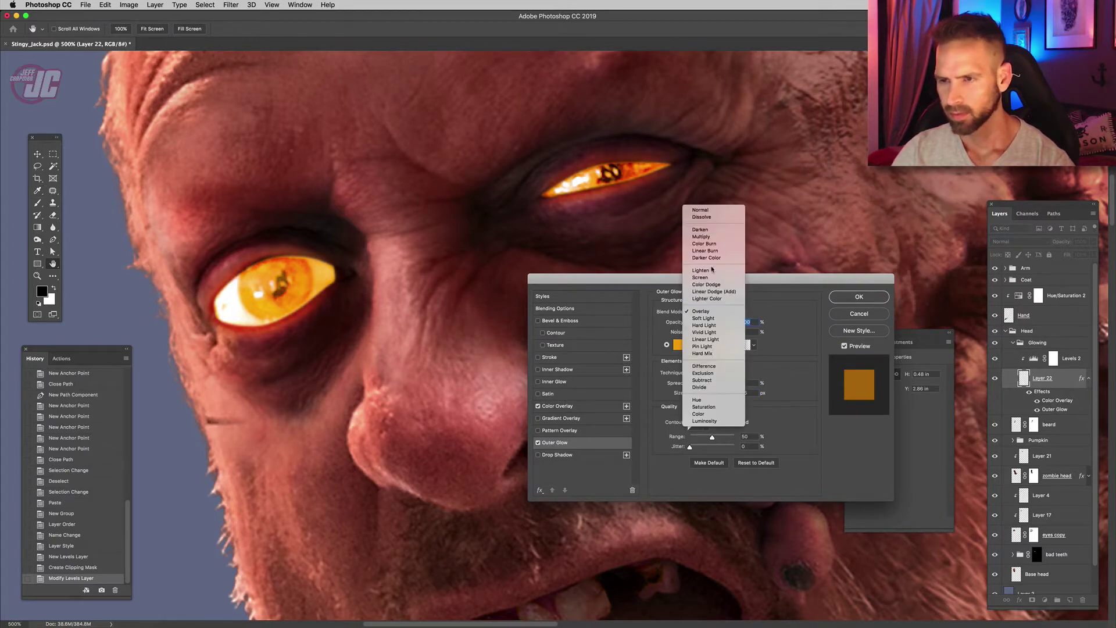
click(705, 280)
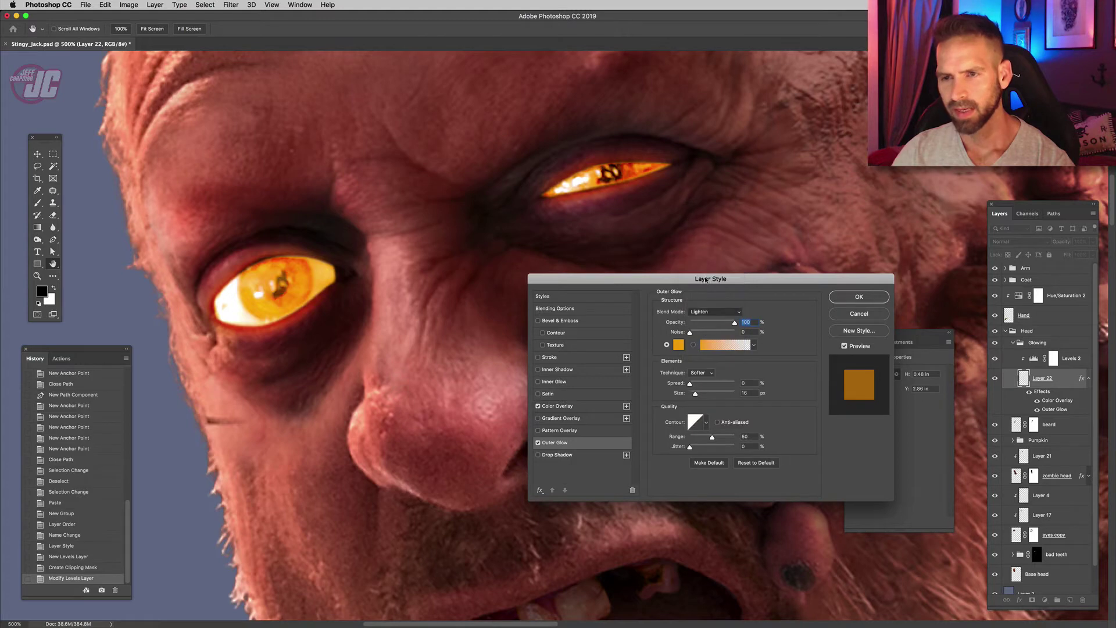
- Set the eyes' outer glow to Linear Dodge (Add) with opacity of about 84% and apply the layer style
click(727, 312)
click(715, 335)
drag(735, 324, 727, 325)
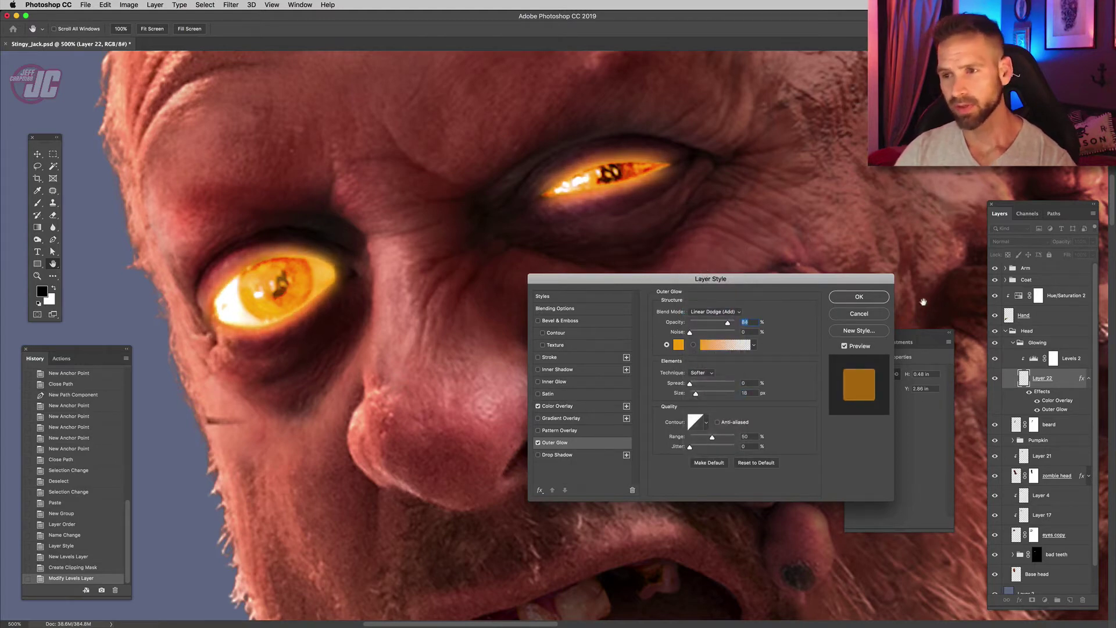
click(856, 296)
- Raise the output black level of the eyes' Levels adjustment to lighten the dark details in the eyes
click(37, 275)
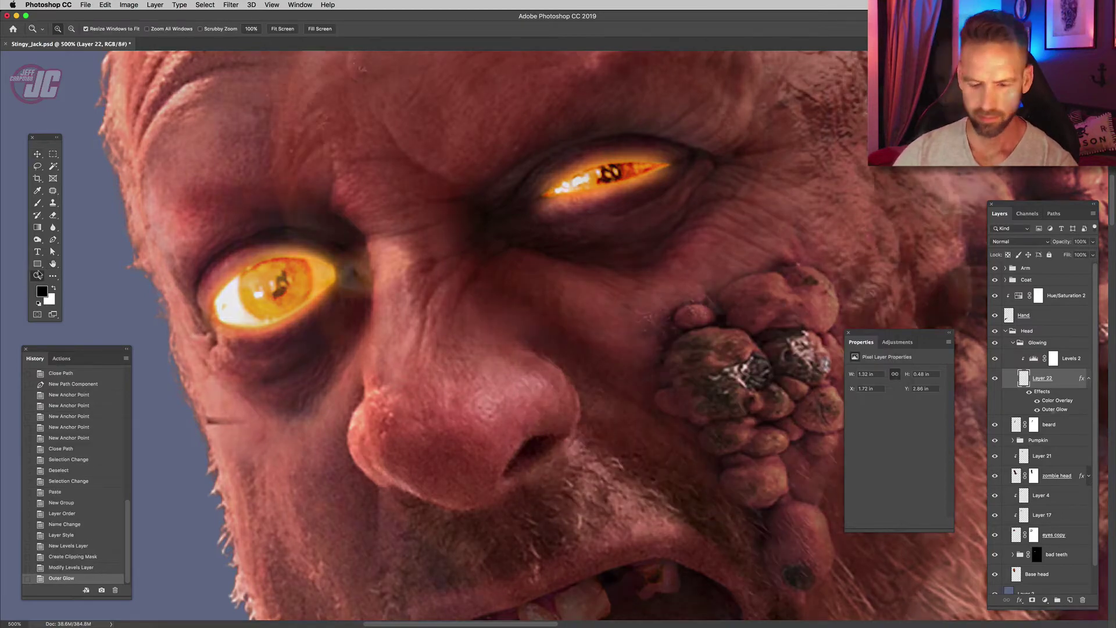
alt+click(524, 239)
alt+click(523, 238)
click(1016, 360)
double_click(1017, 360)
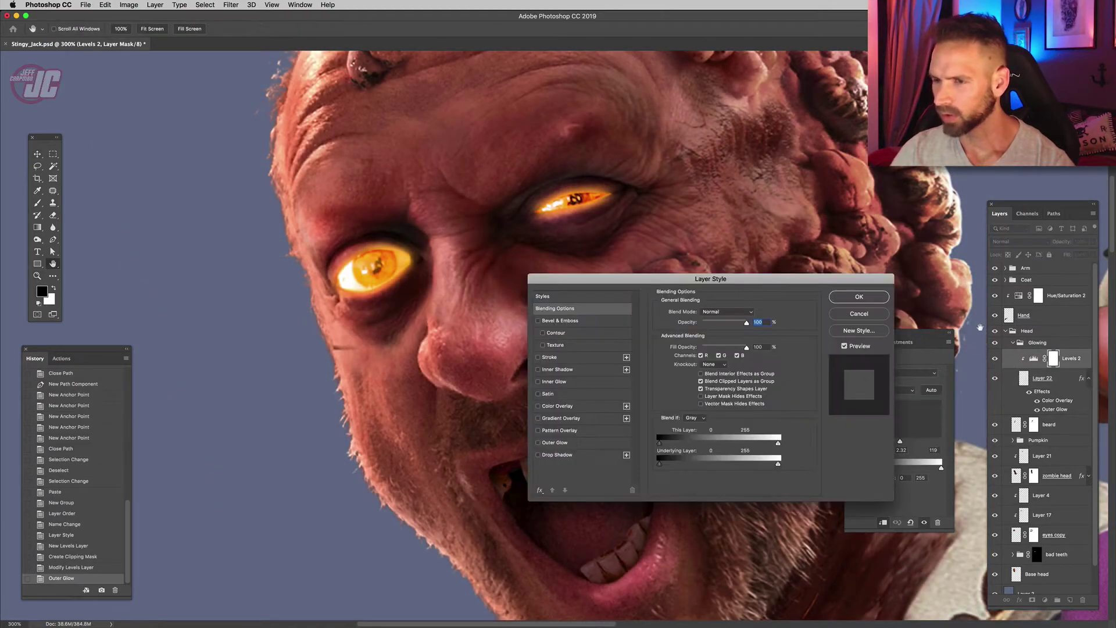
click(855, 317)
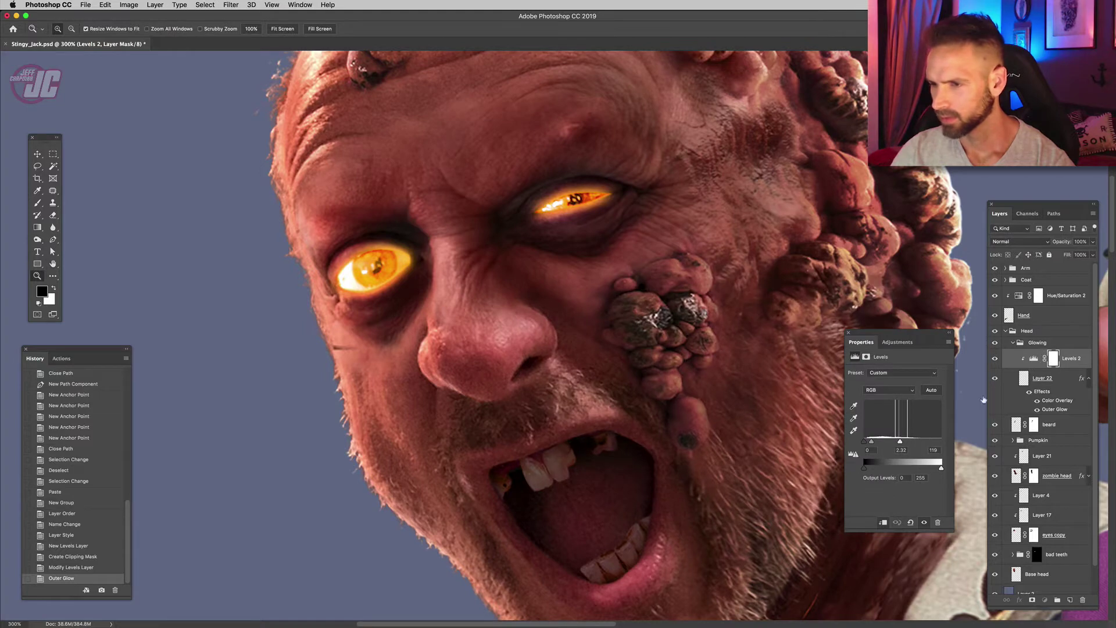
drag(865, 468, 884, 468)
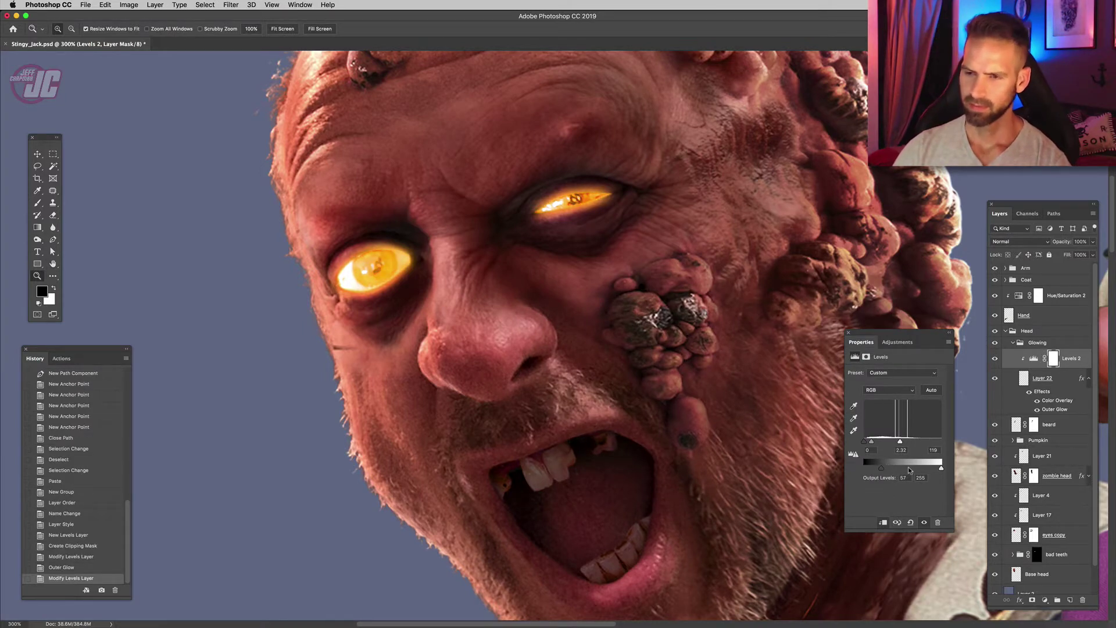
click(910, 469)
drag(904, 469, 894, 469)
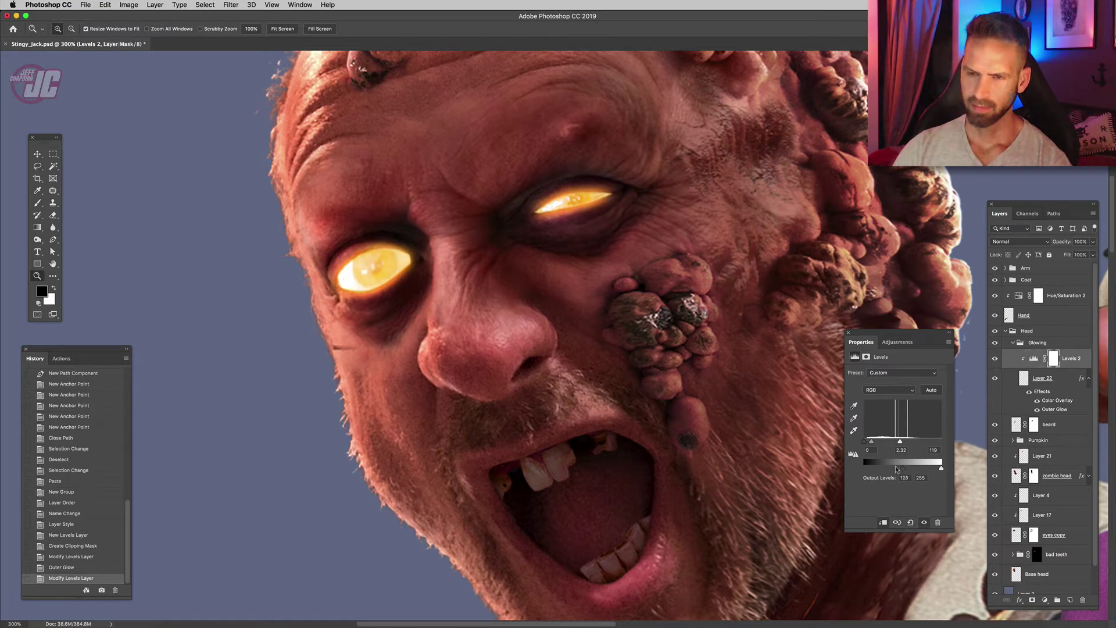
- Add a new layer in Overlay blend mode above the Levels adjustment and set the foreground color to red #f33212
click(1070, 600)
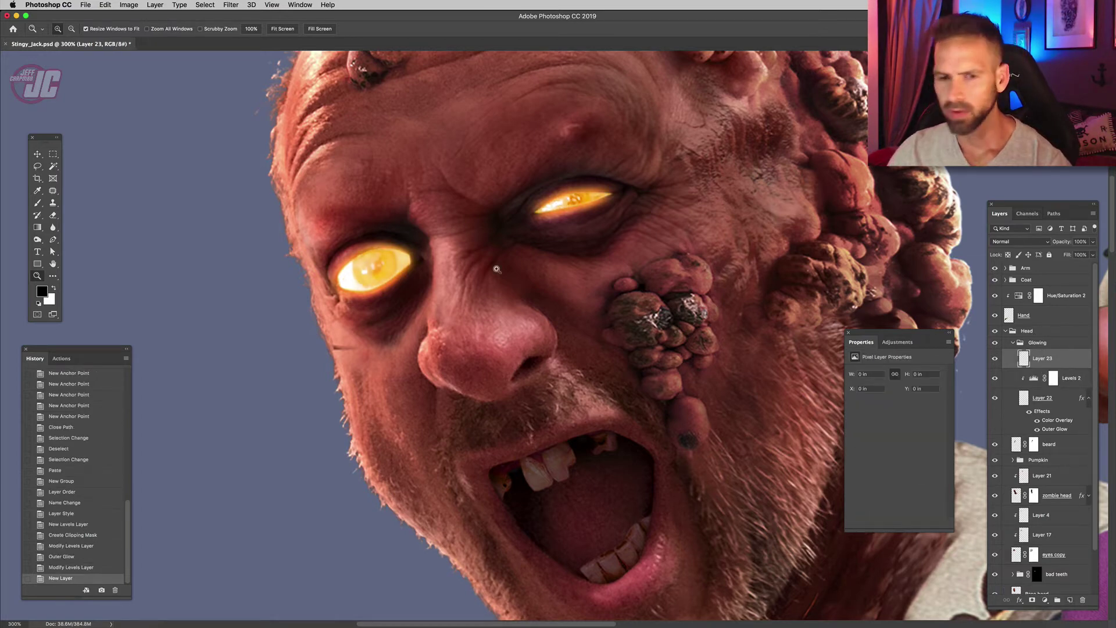
click(1020, 241)
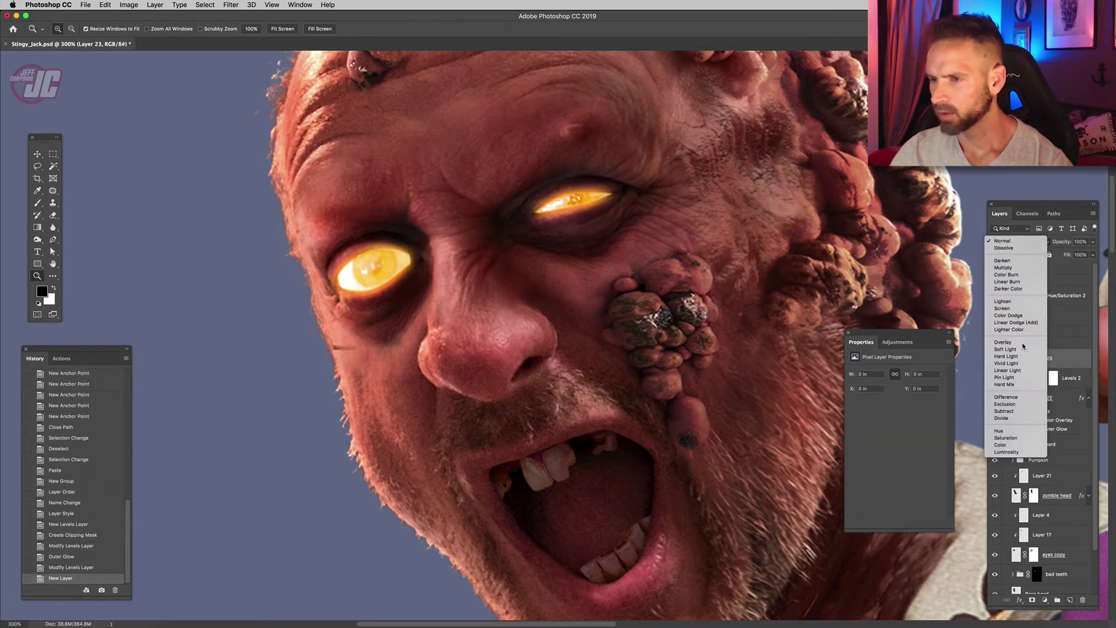
click(1015, 344)
click(46, 295)
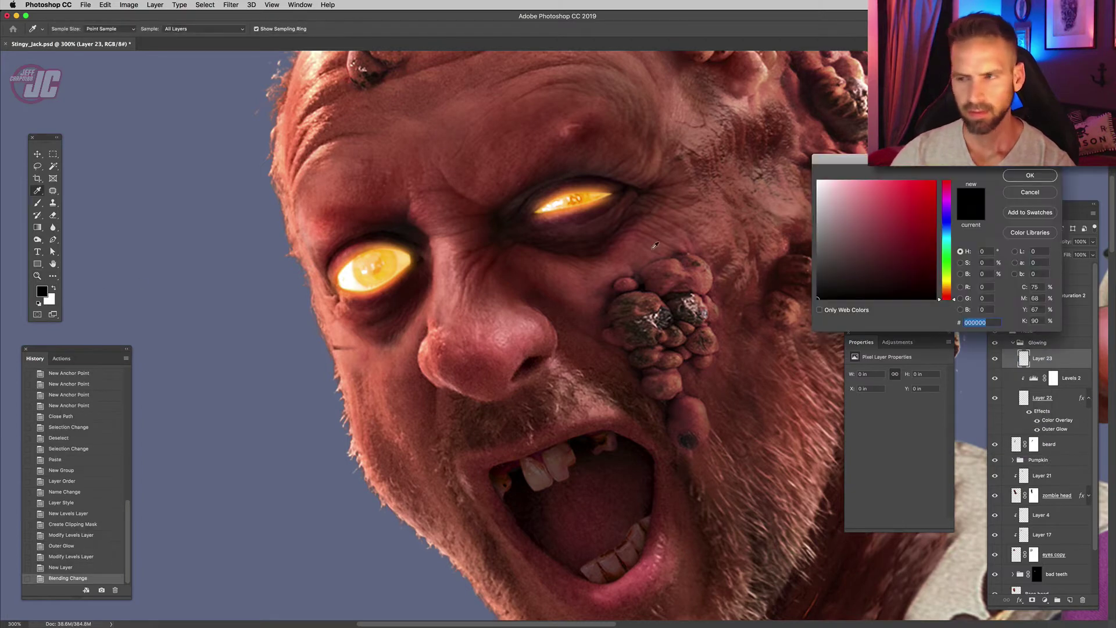
click(952, 295)
click(927, 185)
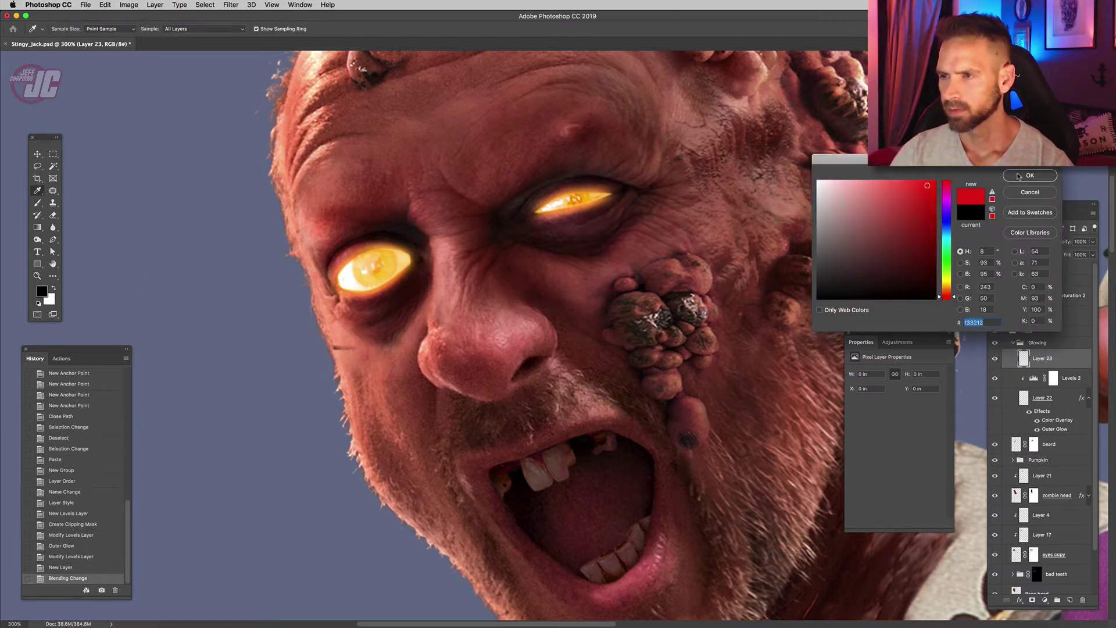
click(1030, 176)
- Paint a soft red glow on the skin around the narrowed eye with a Soft Round brush at 28% opacity
right_click(589, 240)
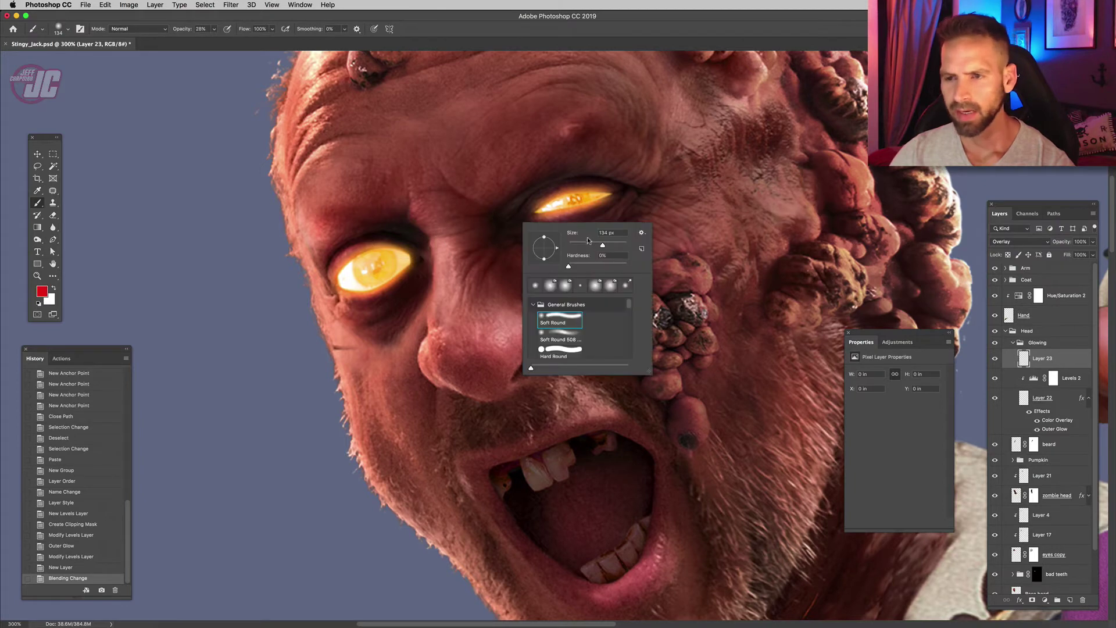
click(592, 244)
mouse_move(530, 208)
mouse_down()
mouse_move(559, 179)
mouse_move(518, 222)
mouse_move(558, 181)
mouse_move(610, 165)
mouse_move(615, 201)
mouse_up()
drag(617, 200, 628, 193)
right_click(628, 193)
click(690, 219)
mouse_move(550, 180)
mouse_down()
mouse_move(485, 228)
mouse_move(538, 231)
mouse_move(524, 240)
mouse_move(556, 250)
mouse_move(609, 244)
mouse_up()
drag(612, 242, 630, 201)
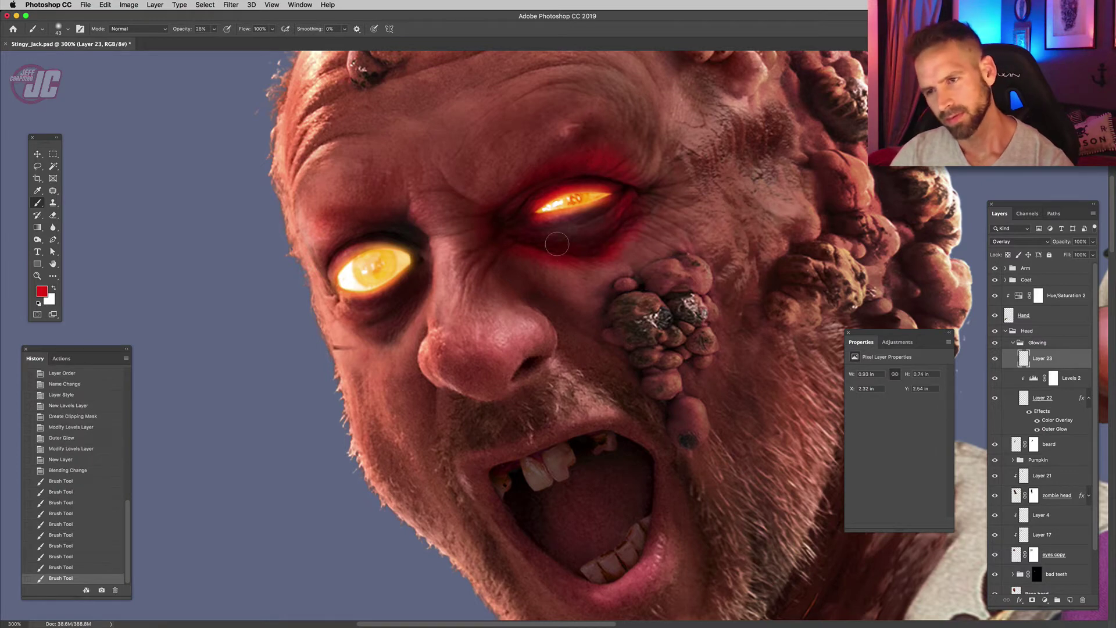
drag(557, 243, 605, 250)
mouse_move(547, 249)
mouse_down()
mouse_move(617, 210)
mouse_move(571, 246)
mouse_move(620, 244)
mouse_up()
- Paint the red glow around the wide-open eye with the brush at 24% opacity and reduce the layer's opacity
click(213, 29)
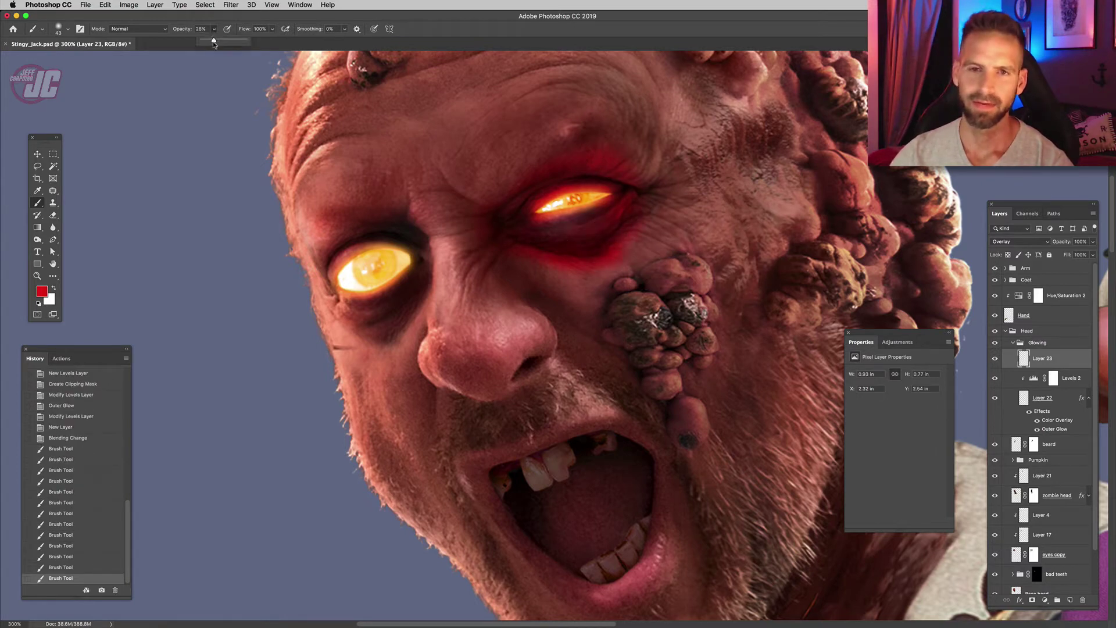
mouse_move(318, 225)
mouse_down()
mouse_move(320, 271)
mouse_move(347, 309)
mouse_move(385, 324)
mouse_up()
mouse_move(401, 323)
mouse_down()
mouse_move(428, 298)
mouse_move(432, 310)
mouse_up()
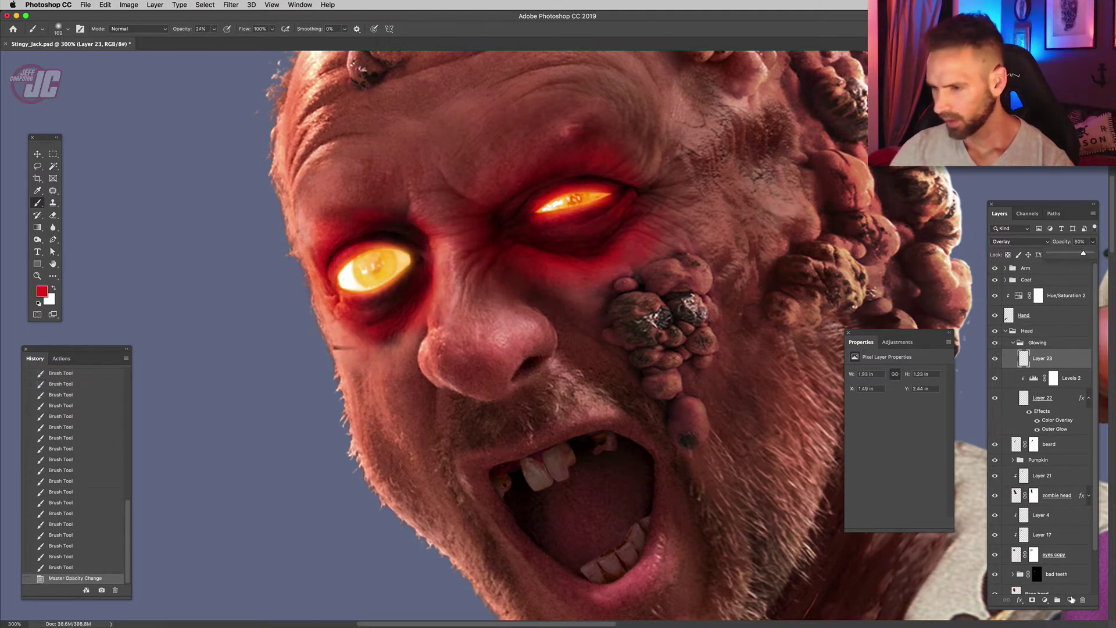
- Add a new layer above the red glow layer and change the foreground color to orange
click(1072, 600)
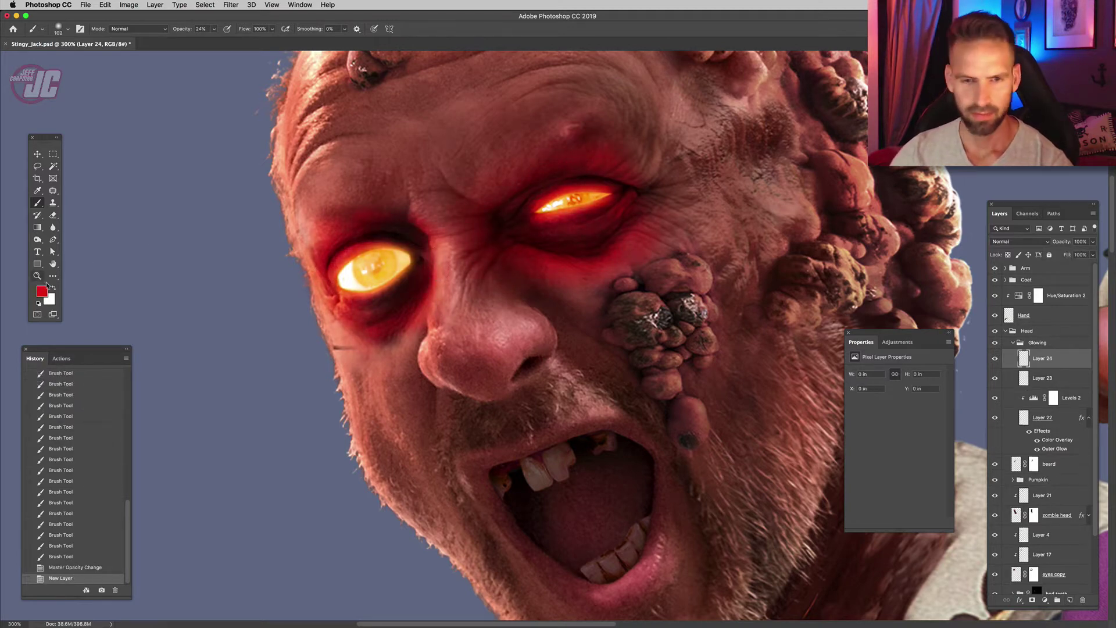
click(42, 291)
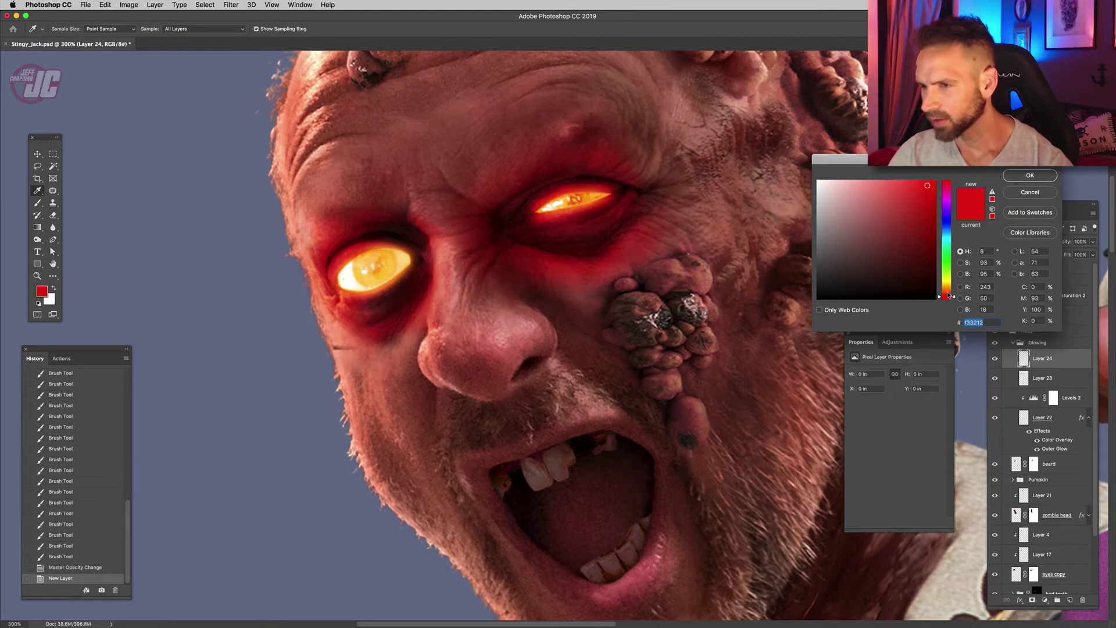
drag(947, 295, 953, 283)
click(1029, 180)
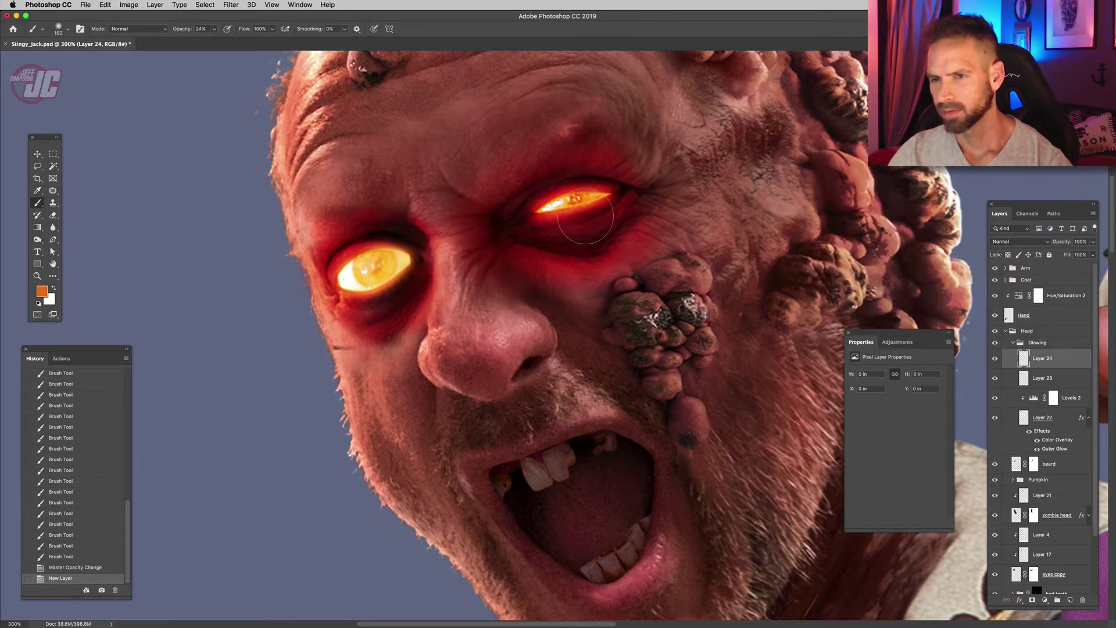
- Paint soft orange over and around the narrowed eye, reducing the Soft Round brush to 71 px
click(573, 207)
click(580, 215)
click(567, 211)
click(562, 209)
click(566, 214)
right_click(593, 207)
click(660, 227)
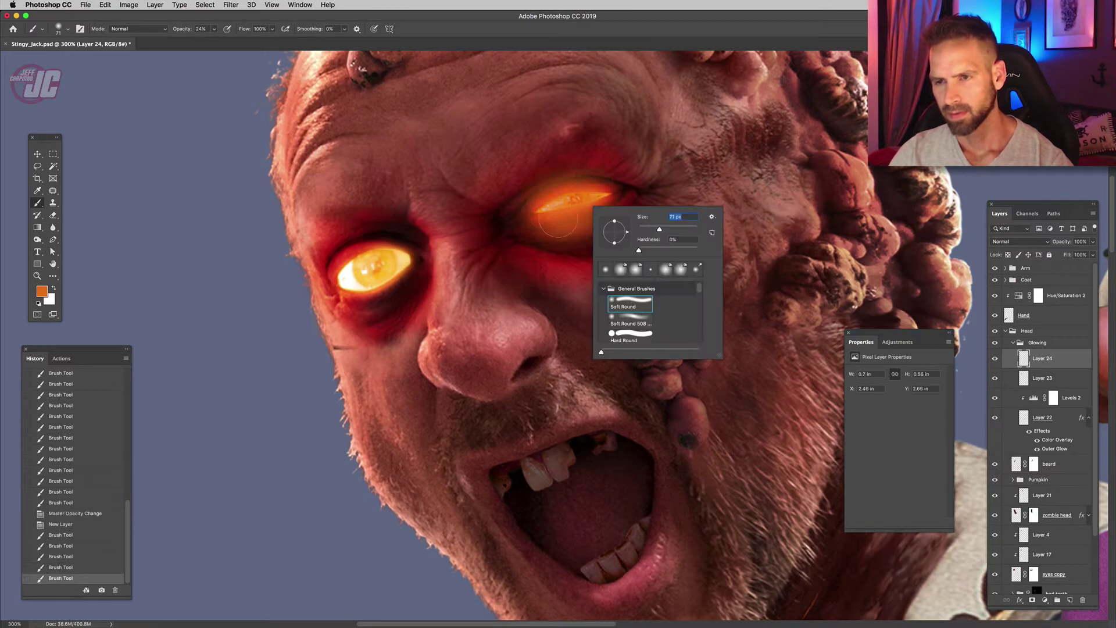
drag(544, 230, 601, 193)
click(607, 194)
click(573, 207)
click(532, 224)
click(521, 226)
- Paint soft orange over and around the wide-open eye with the same brush
drag(401, 256, 346, 282)
drag(410, 262, 343, 285)
mouse_move(367, 262)
mouse_down()
mouse_move(343, 288)
mouse_move(329, 273)
mouse_up()
drag(366, 267, 353, 284)
mouse_move(402, 256)
mouse_down()
mouse_move(332, 271)
mouse_move(396, 235)
mouse_up()
- Set the orange glow layer to Color Dodge blend mode at 76% opacity
click(1020, 241)
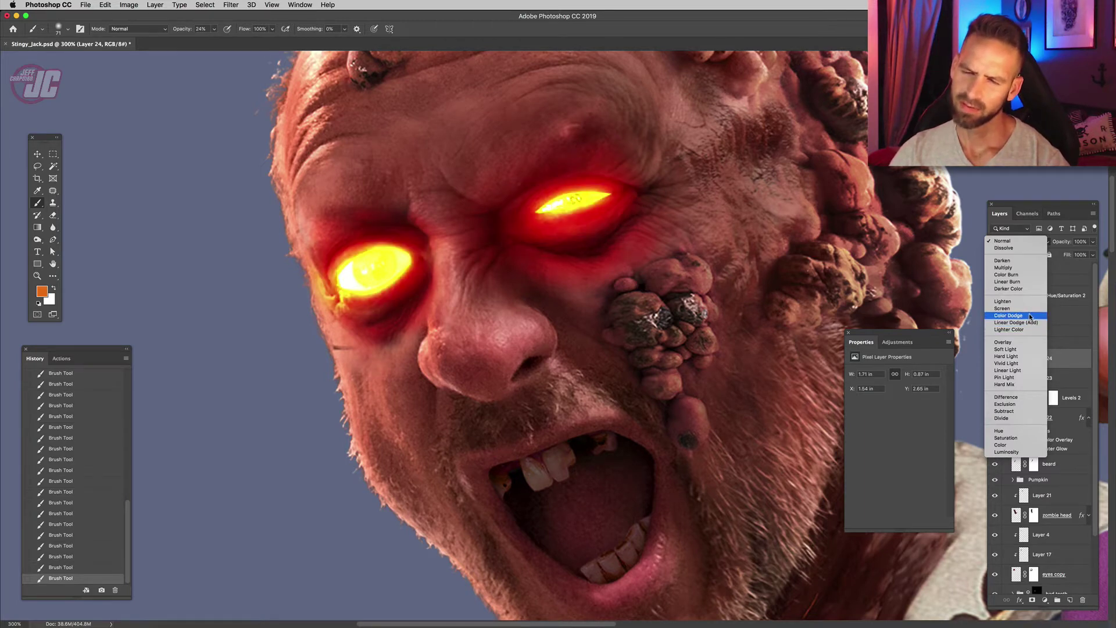
click(1029, 316)
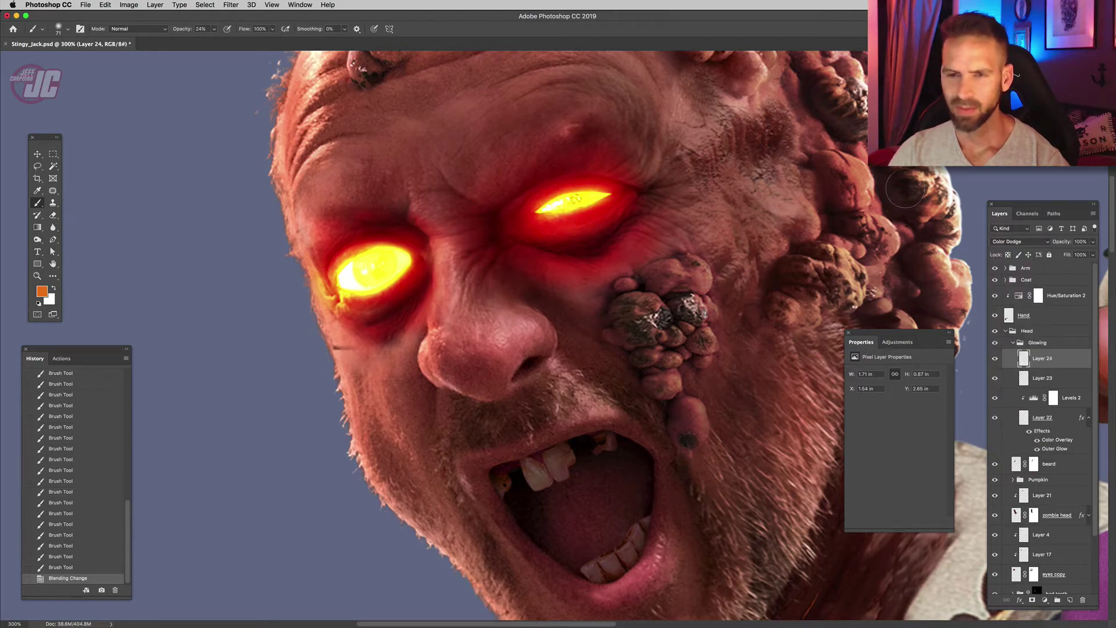
click(1093, 243)
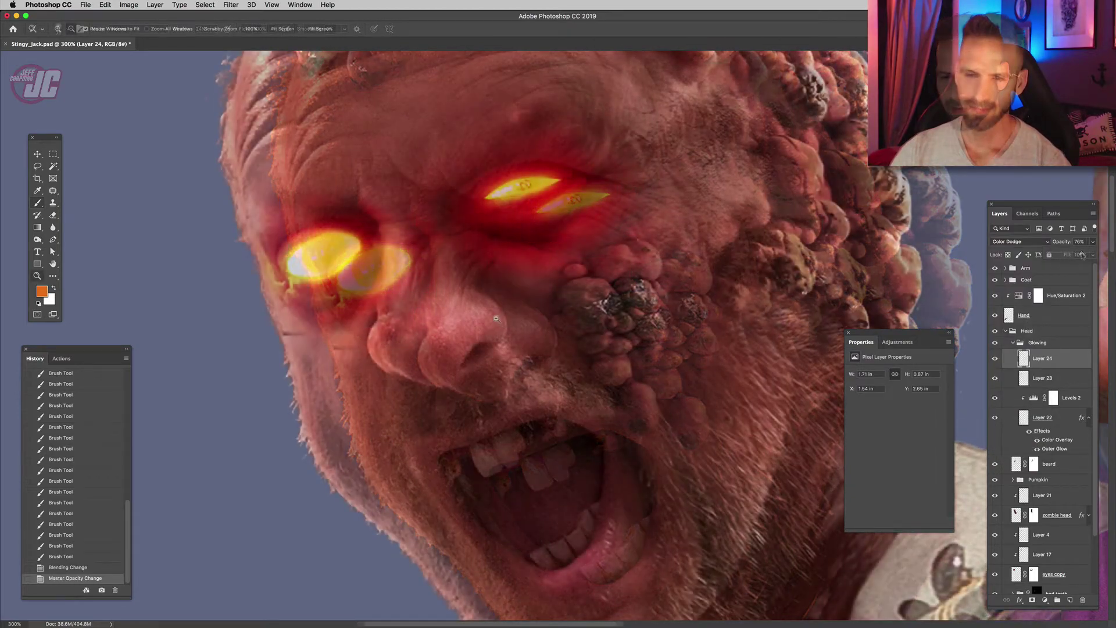
- Examine the glowing eyes on the whole figure and up close on the face
alt+click(499, 320)
alt+click(500, 320)
alt+click(493, 336)
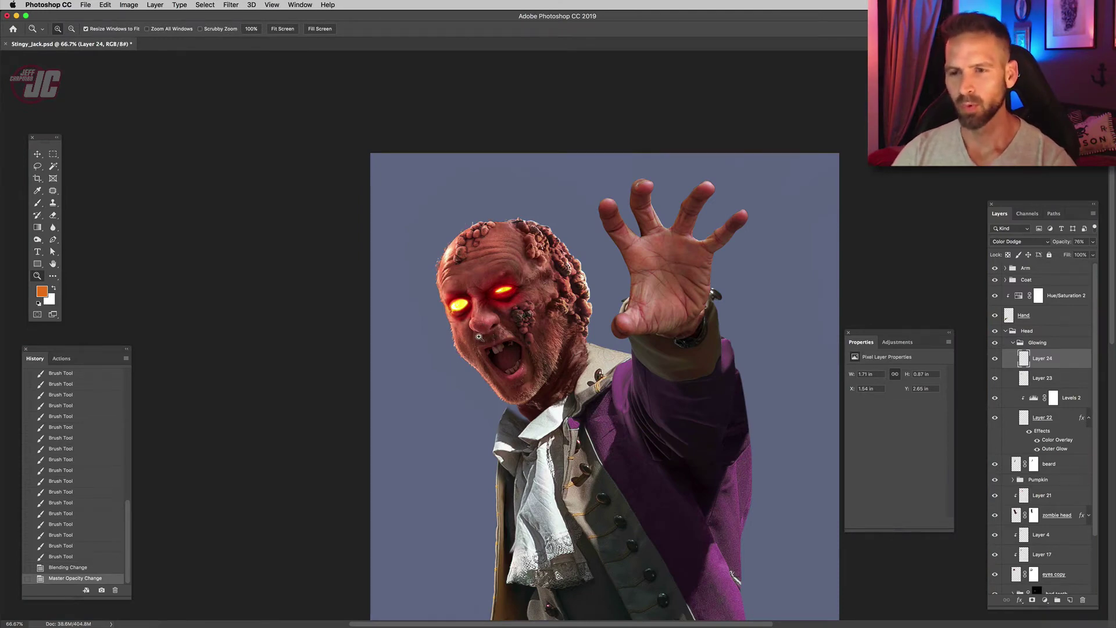
click(509, 339)
click(503, 308)
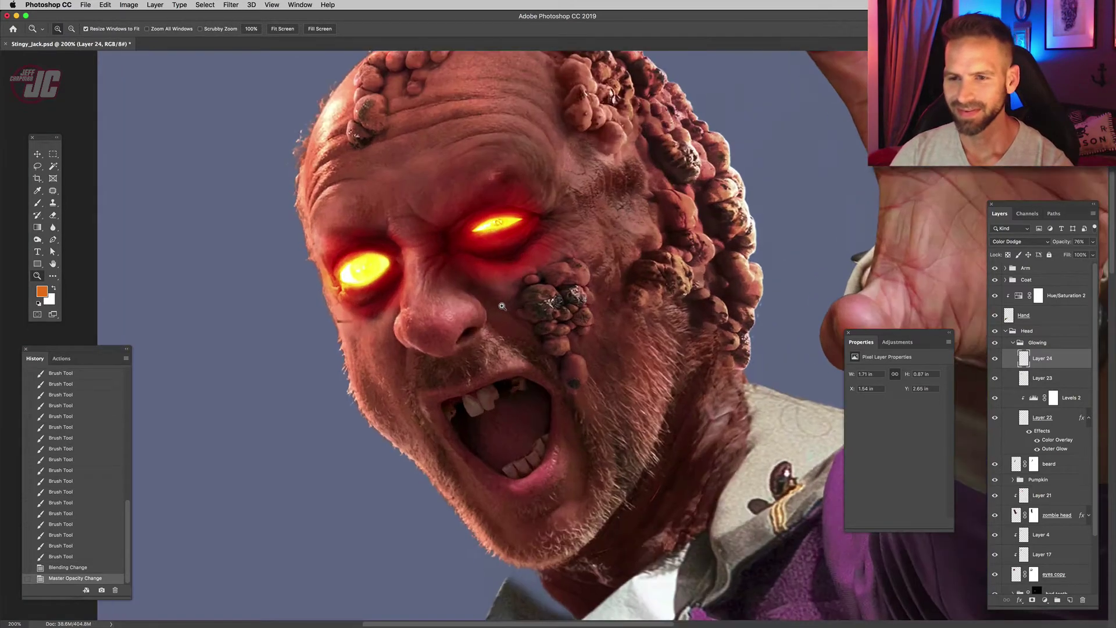
click(502, 300)
click(382, 242)
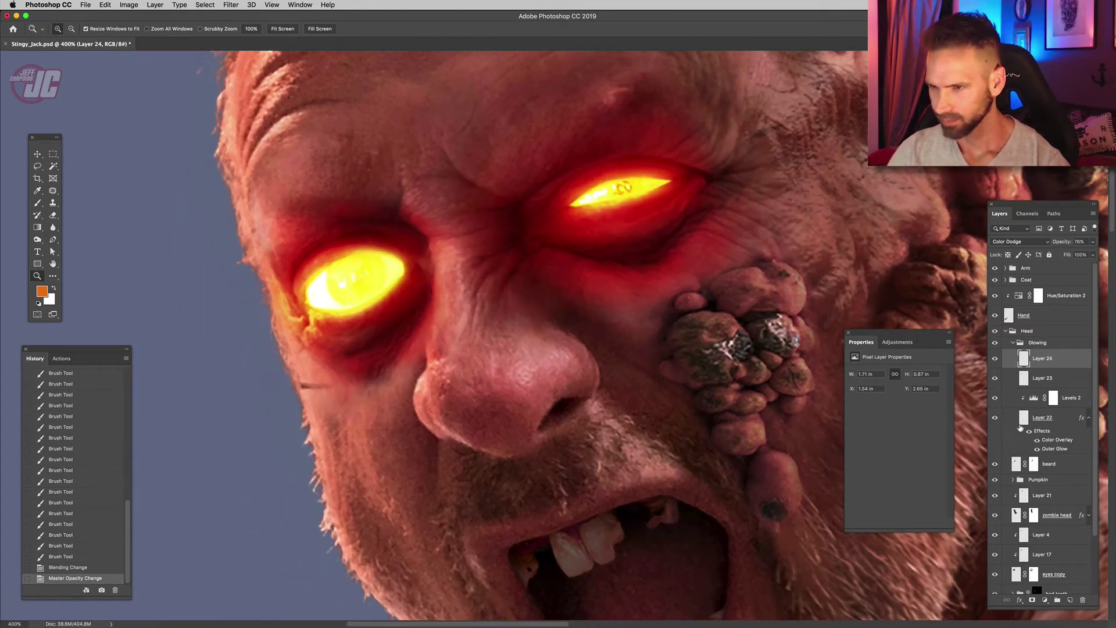
- On a new layer, paint thin orange highlights along the upper lid and inner corner of the wide-open eye with an 8 px Soft Round brush
click(1071, 600)
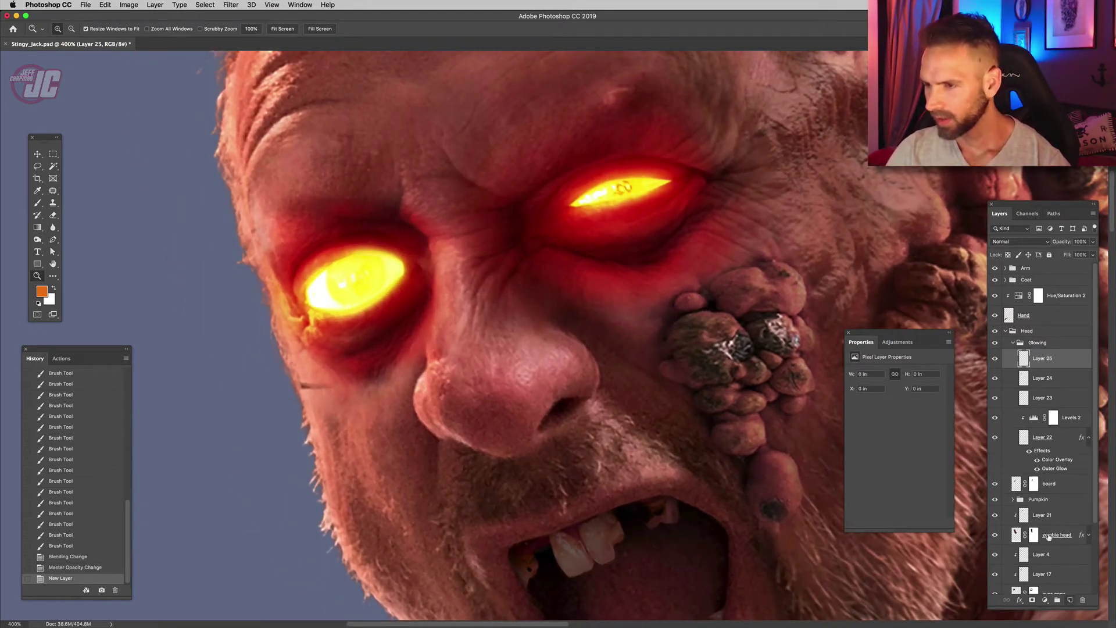
click(394, 272)
click(37, 202)
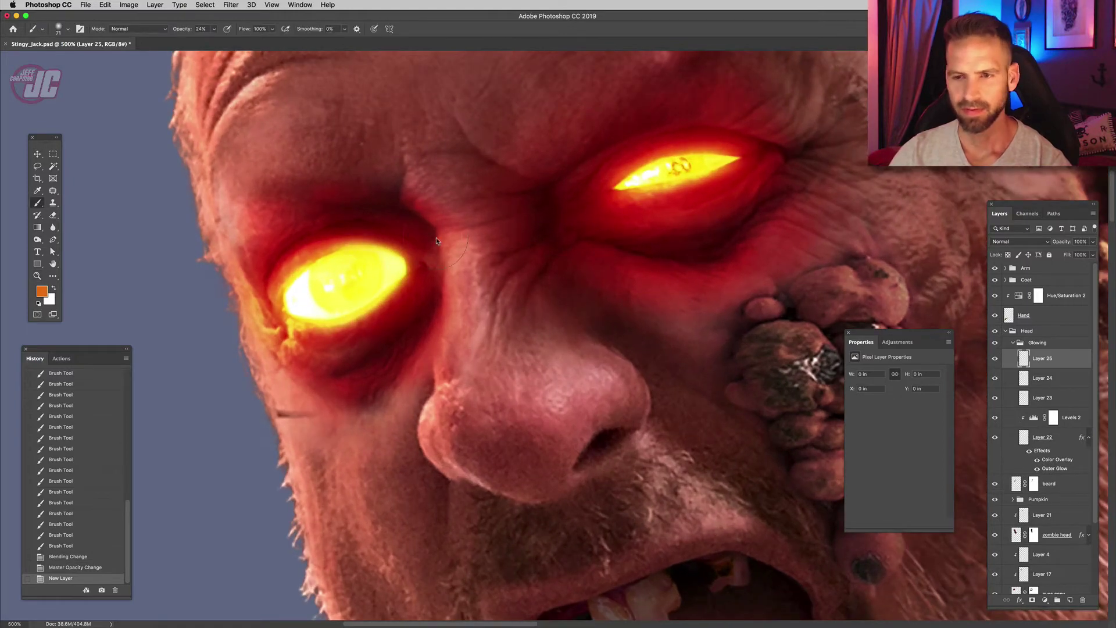
right_click(436, 238)
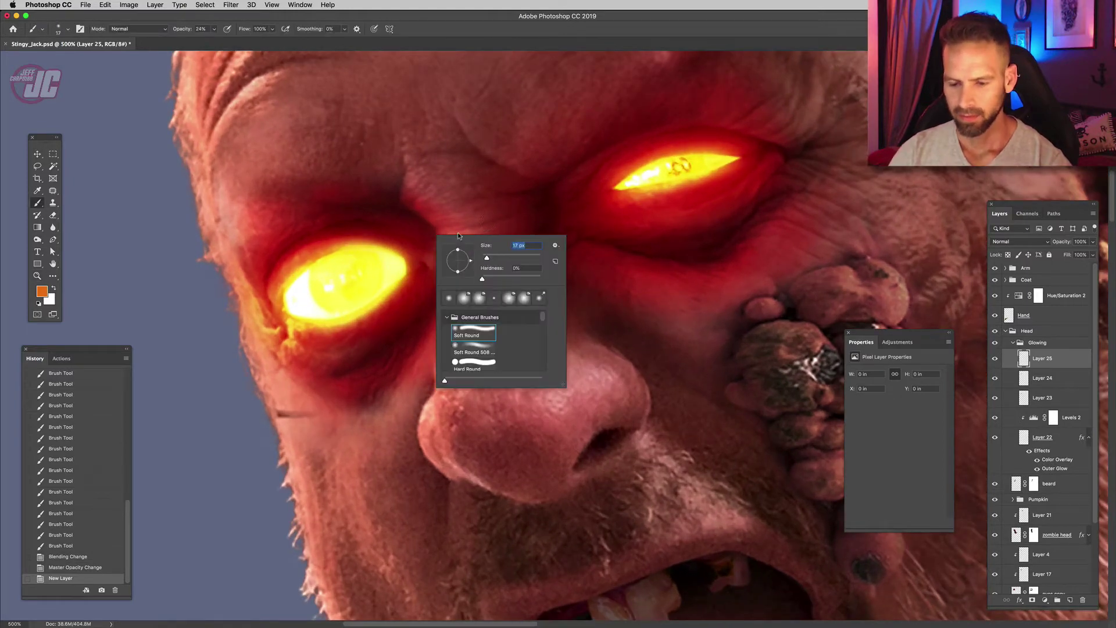
text(8)
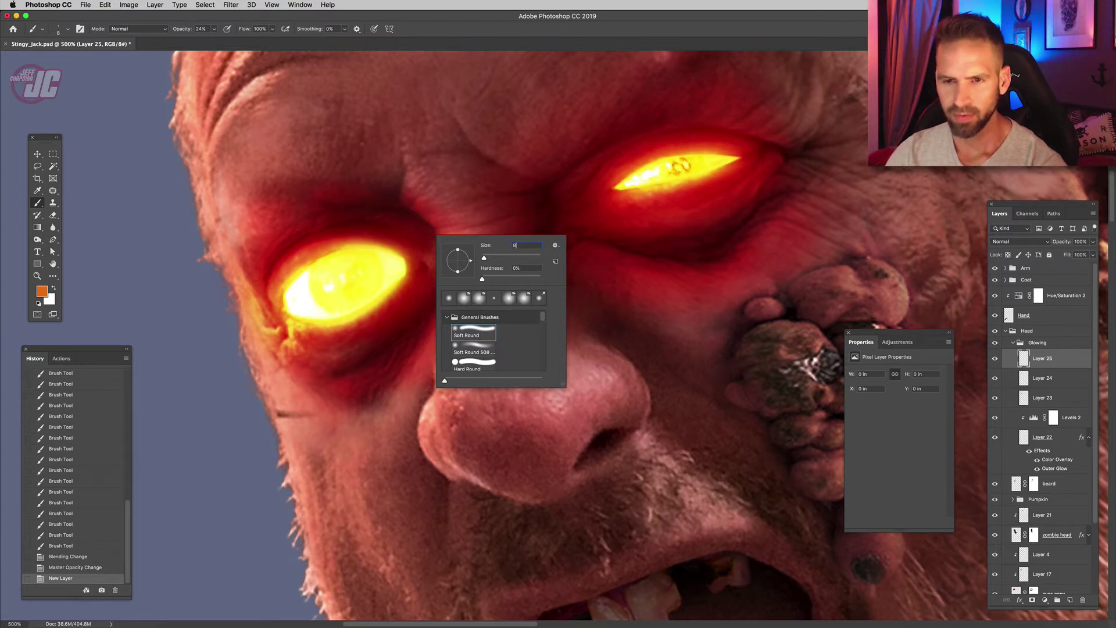
key(Return)
mouse_move(312, 205)
mouse_down()
mouse_move(383, 194)
mouse_move(424, 210)
mouse_up()
drag(410, 206, 442, 236)
mouse_move(436, 227)
mouse_down()
mouse_move(438, 269)
mouse_move(402, 245)
mouse_move(410, 249)
mouse_up()
mouse_move(429, 257)
mouse_down()
mouse_move(407, 247)
mouse_move(442, 280)
mouse_move(439, 300)
mouse_up()
drag(440, 288, 435, 317)
drag(306, 207, 265, 222)
drag(378, 201, 320, 202)
- Paint thin orange highlights along the skin creases at the inner corner, above and below the narrowed eye
mouse_move(550, 177)
mouse_down()
mouse_move(512, 192)
mouse_move(539, 233)
mouse_up()
mouse_move(602, 143)
mouse_down()
mouse_move(557, 171)
mouse_move(527, 171)
mouse_up()
mouse_move(588, 147)
mouse_down()
mouse_move(563, 157)
mouse_move(640, 125)
mouse_up()
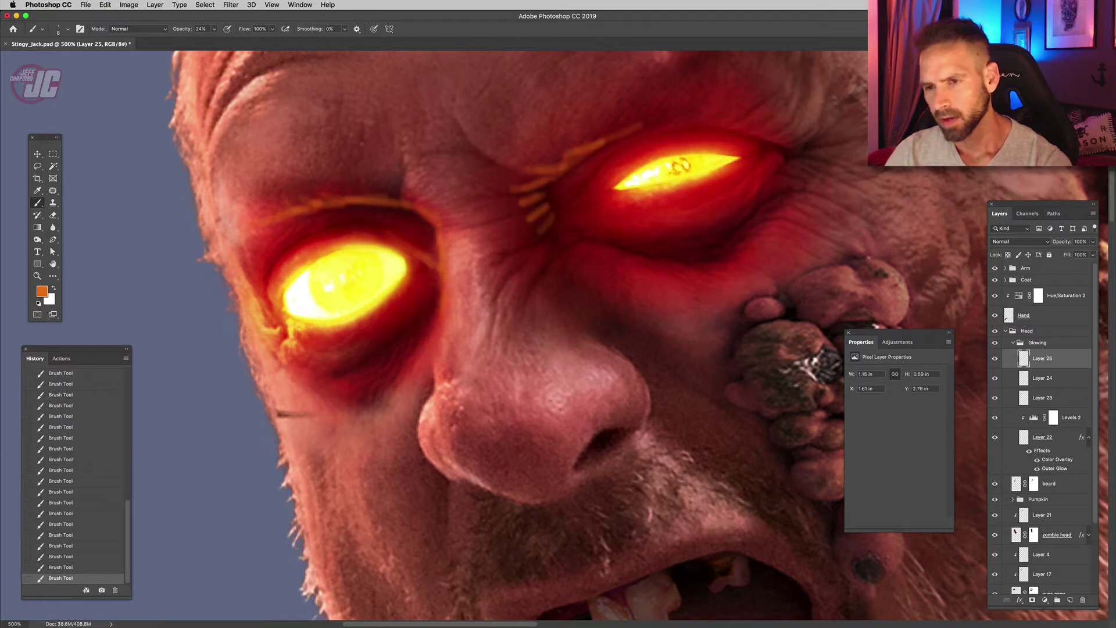
mouse_move(572, 253)
mouse_down()
mouse_move(596, 241)
mouse_move(619, 252)
mouse_move(559, 240)
mouse_move(534, 261)
mouse_up()
drag(710, 257, 623, 271)
- Set the thin highlight layer to Overlay blend mode and adjust its colour with Hue/Saturation
click(1021, 241)
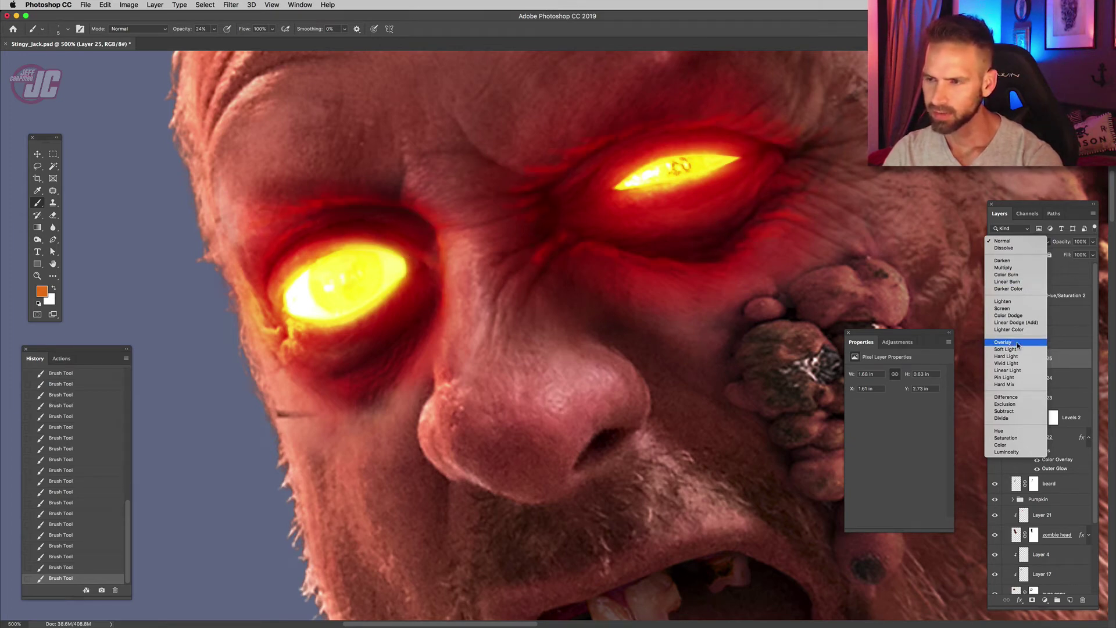
click(1017, 344)
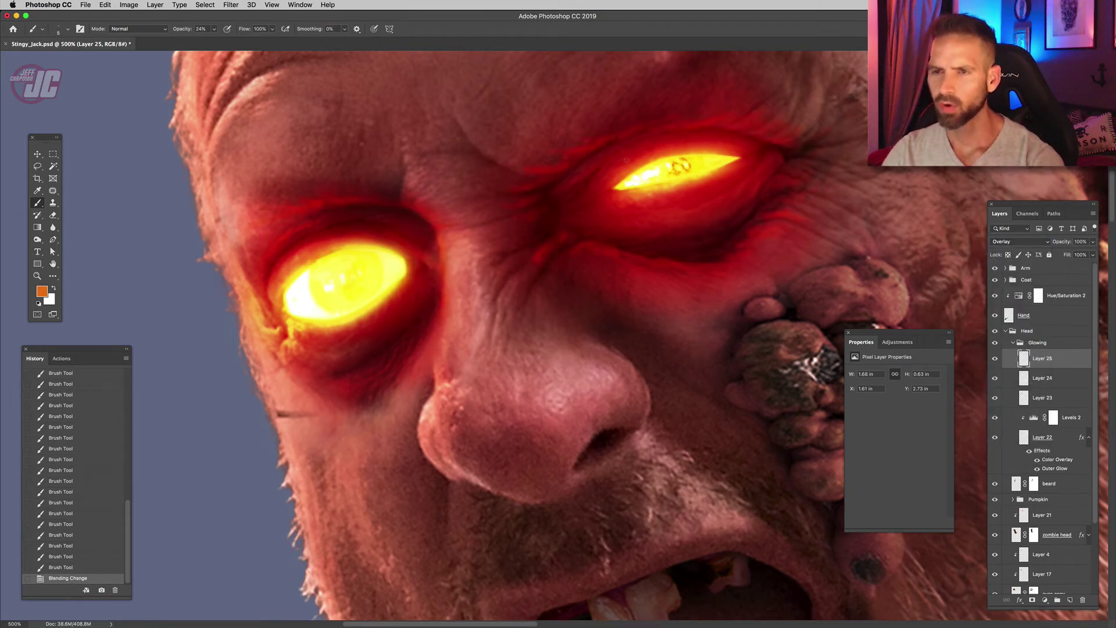
click(128, 5)
mouse_move(144, 30)
click(302, 80)
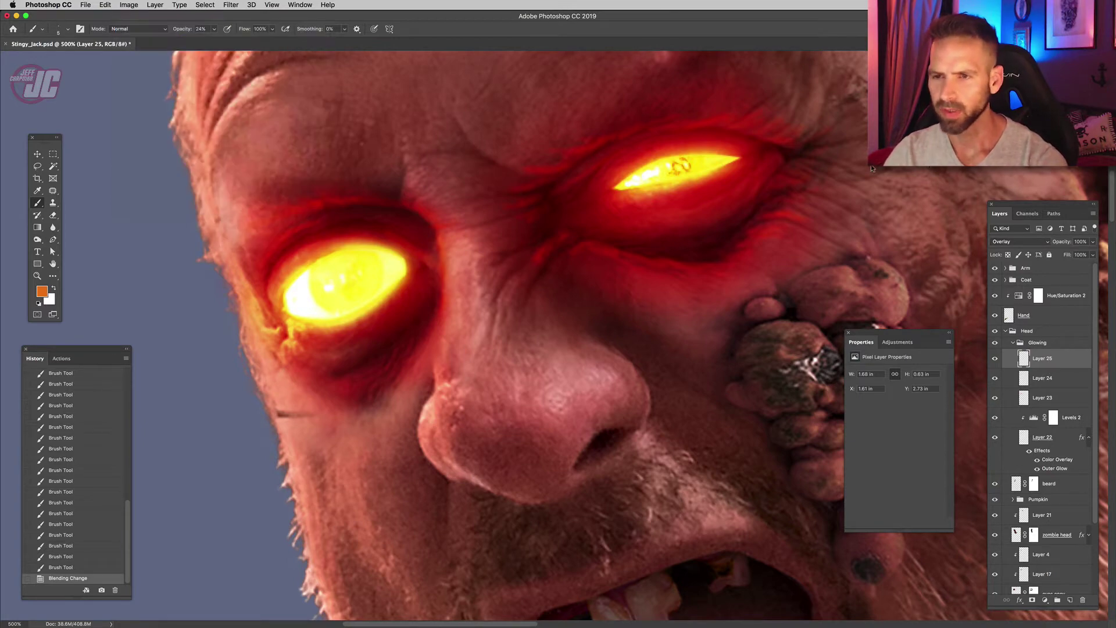
drag(769, 91, 962, 83)
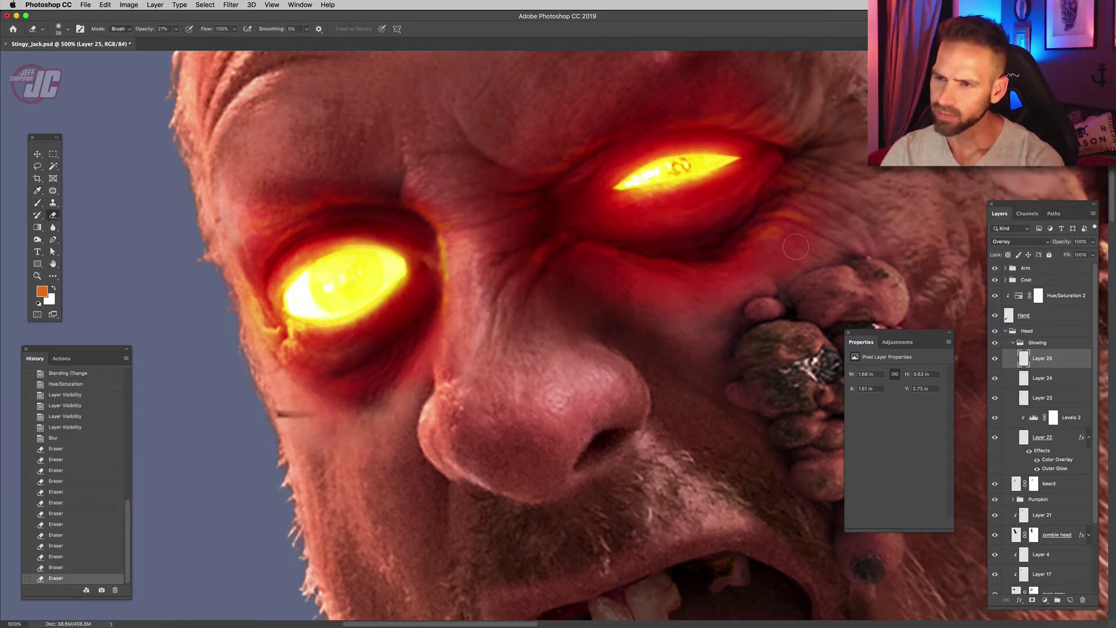
- Soften the orange highlights around both eyes with the Eraser at 27% opacity
drag(796, 246, 776, 232)
mouse_move(773, 236)
mouse_down()
mouse_move(754, 274)
mouse_move(744, 244)
mouse_up()
mouse_move(576, 245)
mouse_down()
mouse_move(547, 255)
mouse_move(515, 248)
mouse_up()
drag(512, 232, 416, 192)
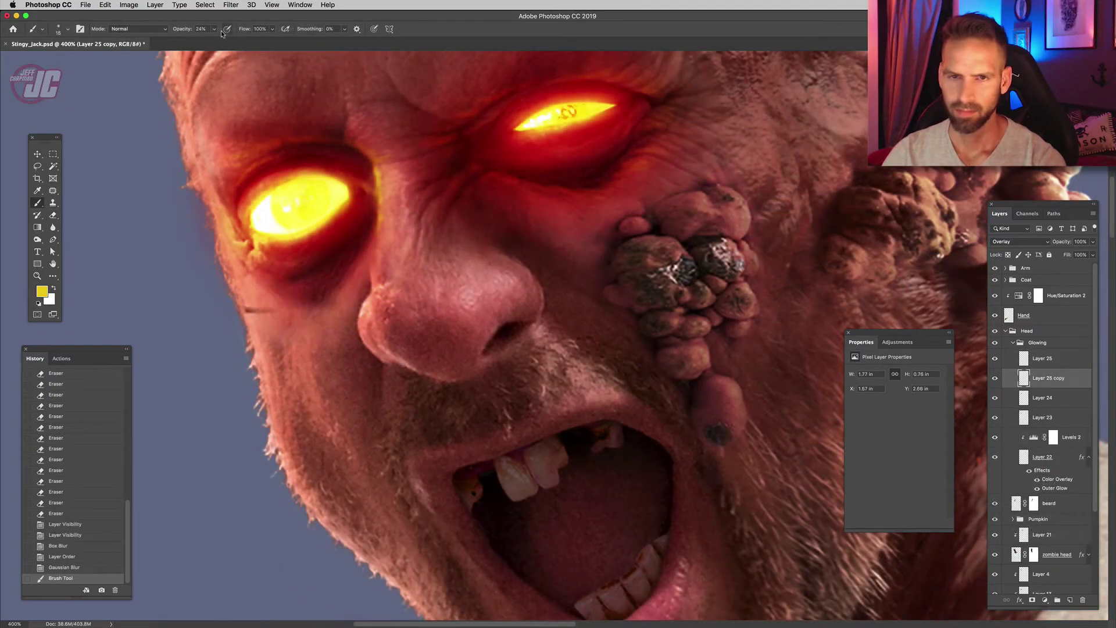
- Lower the brush opacity to 15% and paint yellow glow around the narrowed eye's inner corner on Layer 25 copy
click(214, 29)
drag(212, 40, 207, 40)
mouse_move(451, 157)
mouse_down()
mouse_move(463, 141)
mouse_move(447, 168)
mouse_move(430, 140)
mouse_up()
mouse_move(430, 140)
mouse_down()
mouse_move(435, 118)
mouse_move(482, 121)
mouse_move(462, 199)
mouse_up()
drag(445, 276, 468, 256)
drag(477, 257, 499, 263)
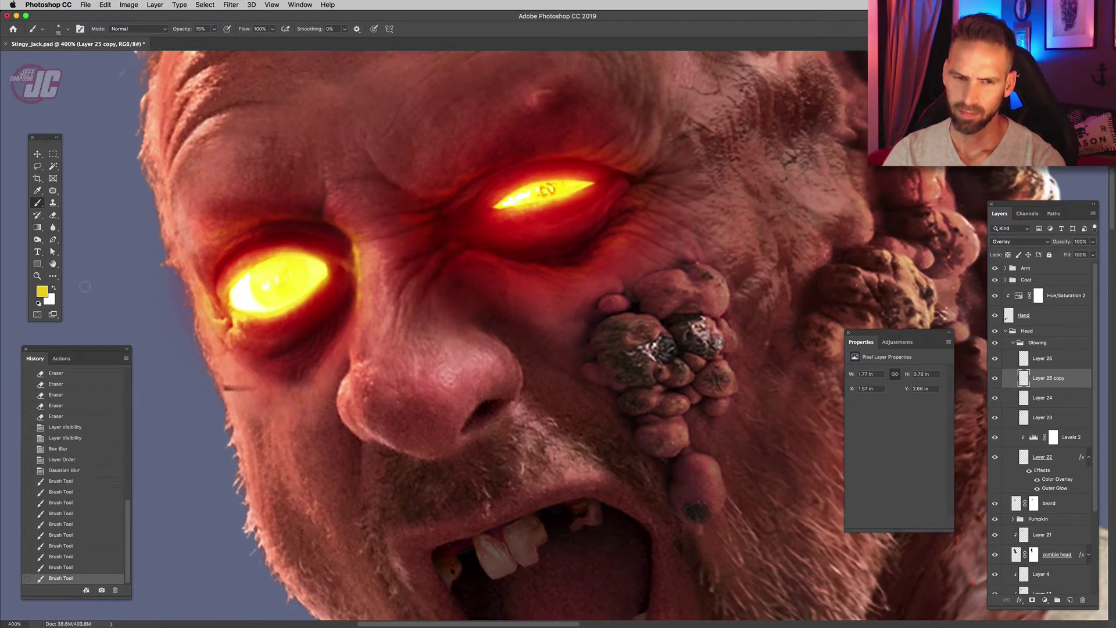
- Change the foreground colour to pale yellow #fbeba0
click(42, 291)
click(860, 182)
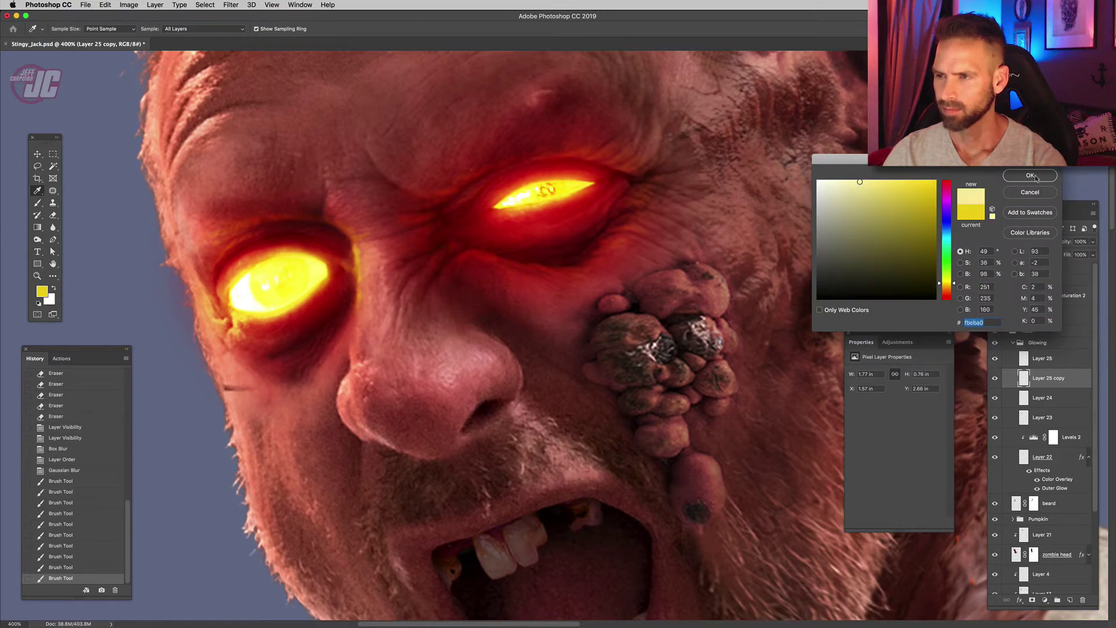
click(1035, 176)
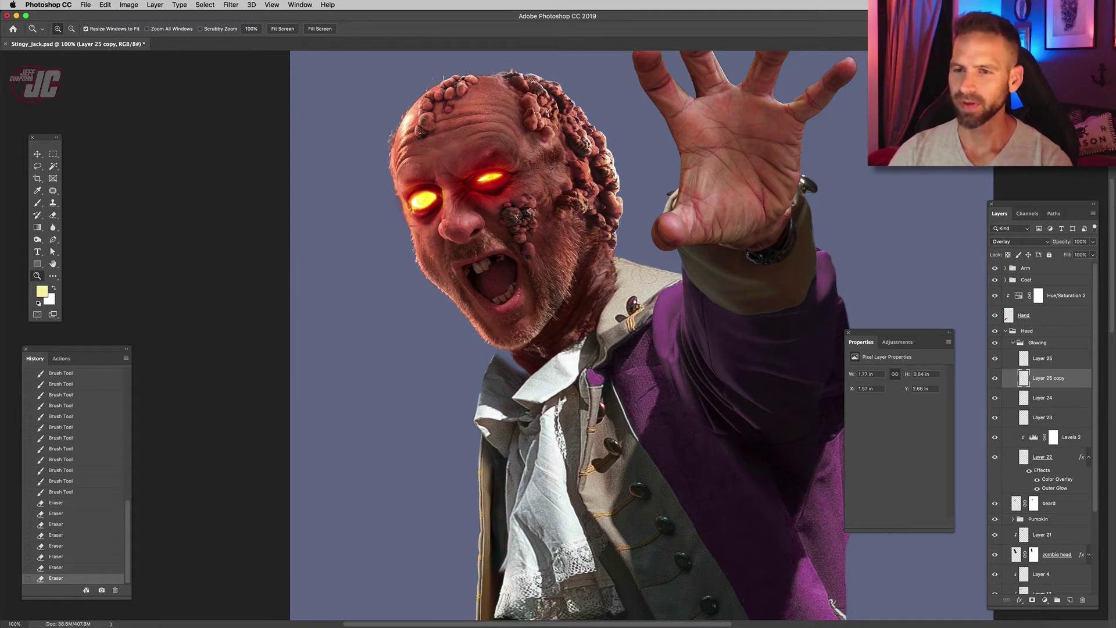
- Examine the glowing eyes, nose and mouth up close on the zombie's face
click(468, 226)
scroll(491, 336, up, 3)
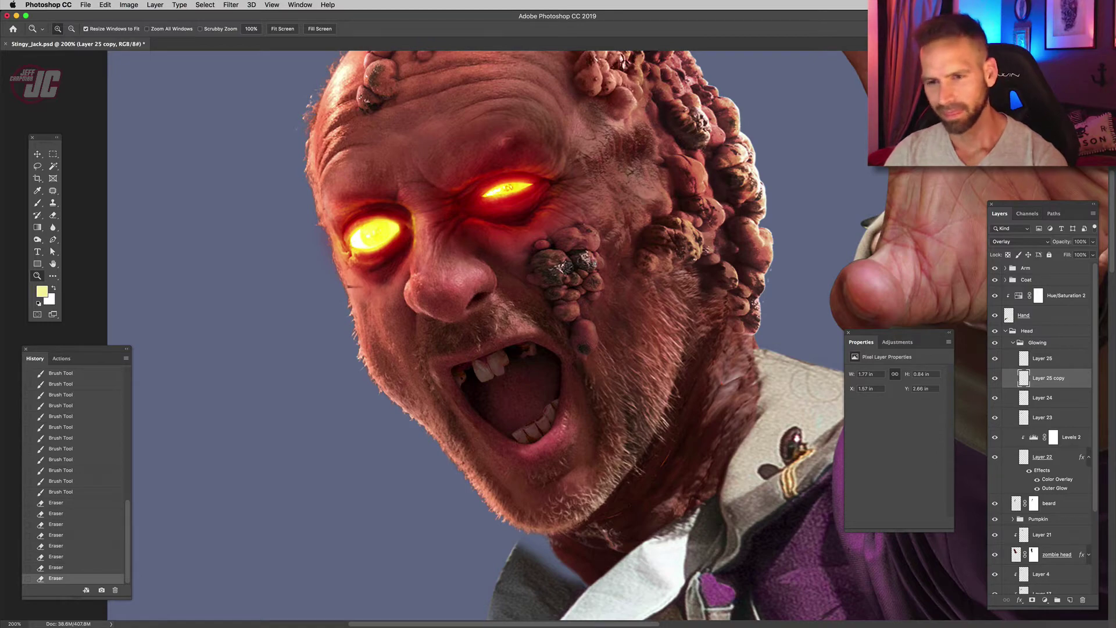
scroll(487, 337, down, 3)
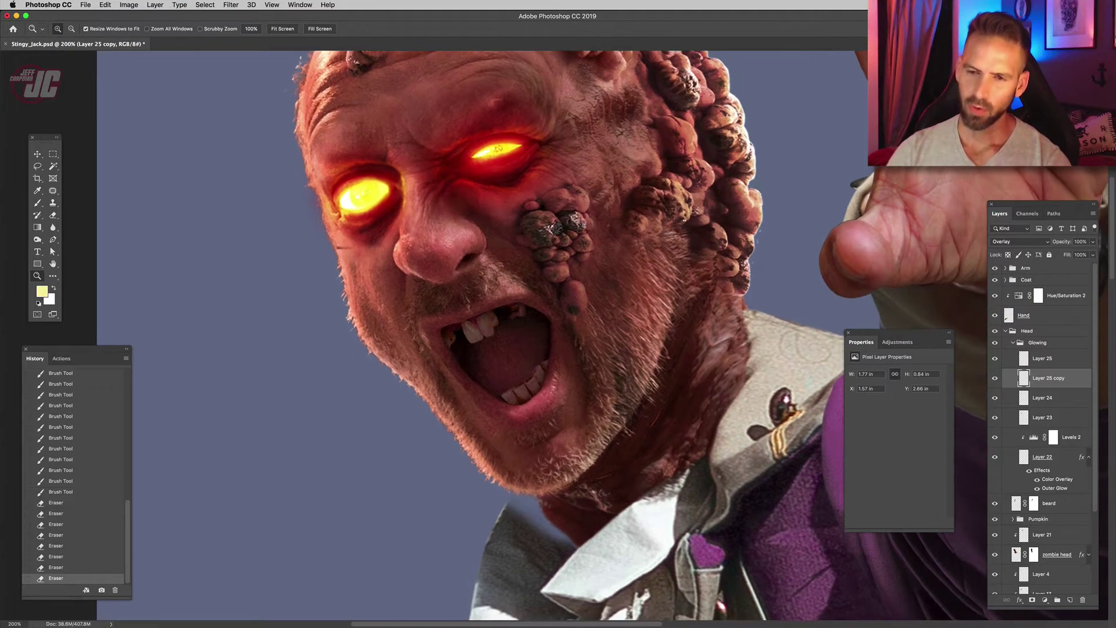
scroll(470, 307, up, 2)
click(470, 307)
click(470, 307)
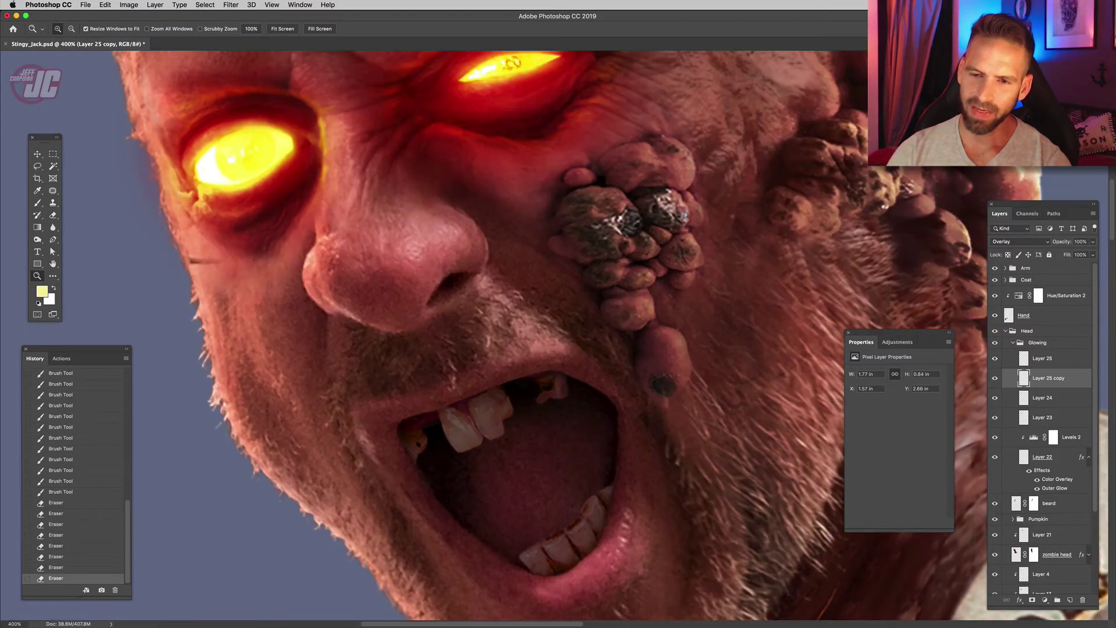
click(447, 299)
click(448, 300)
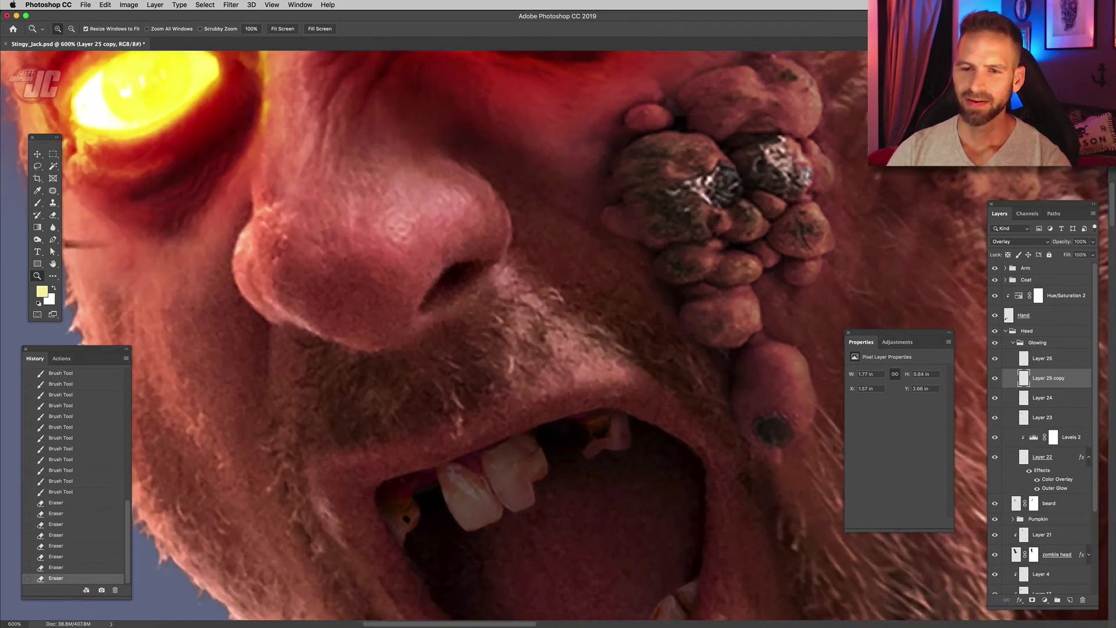
scroll(448, 300, up, 1)
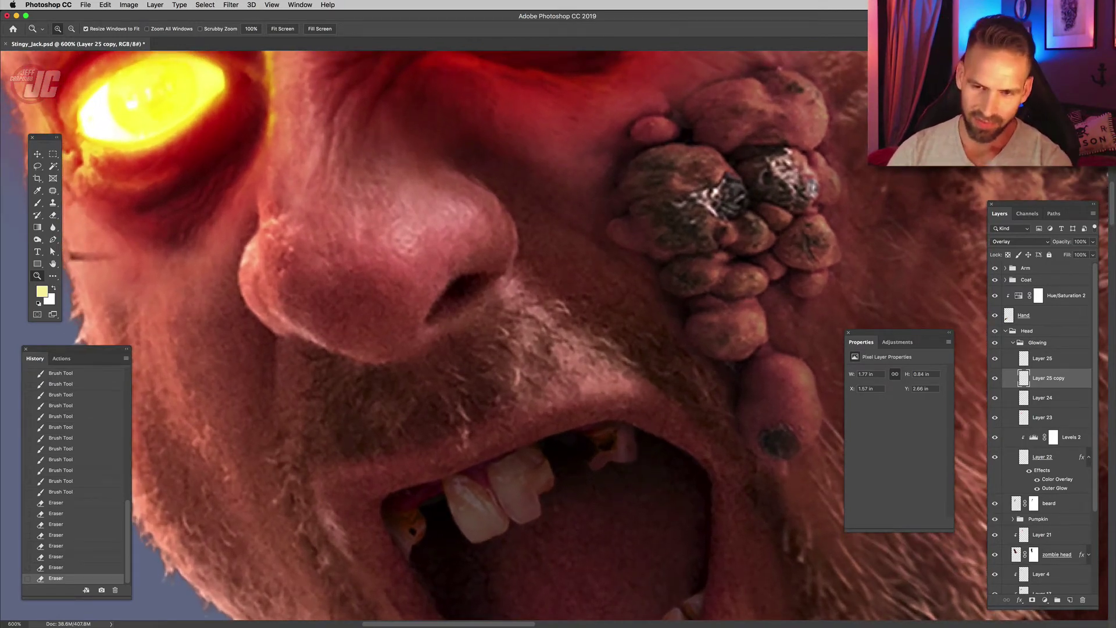
- Trace a closed Pen tool path around the dark nostril opening
key(super+plus)
key(p)
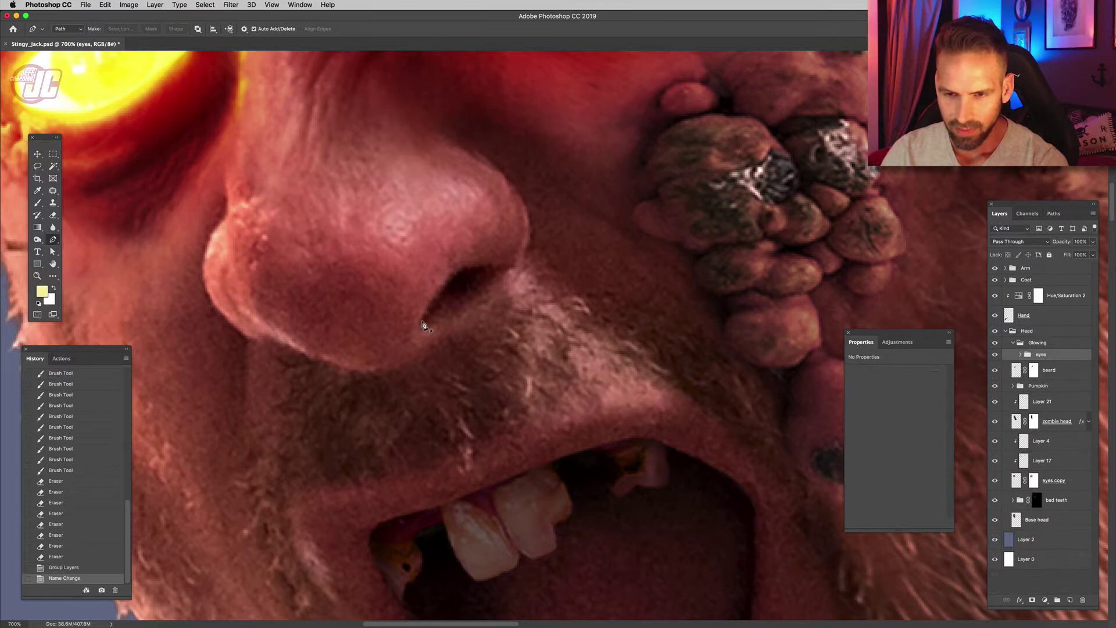
click(420, 323)
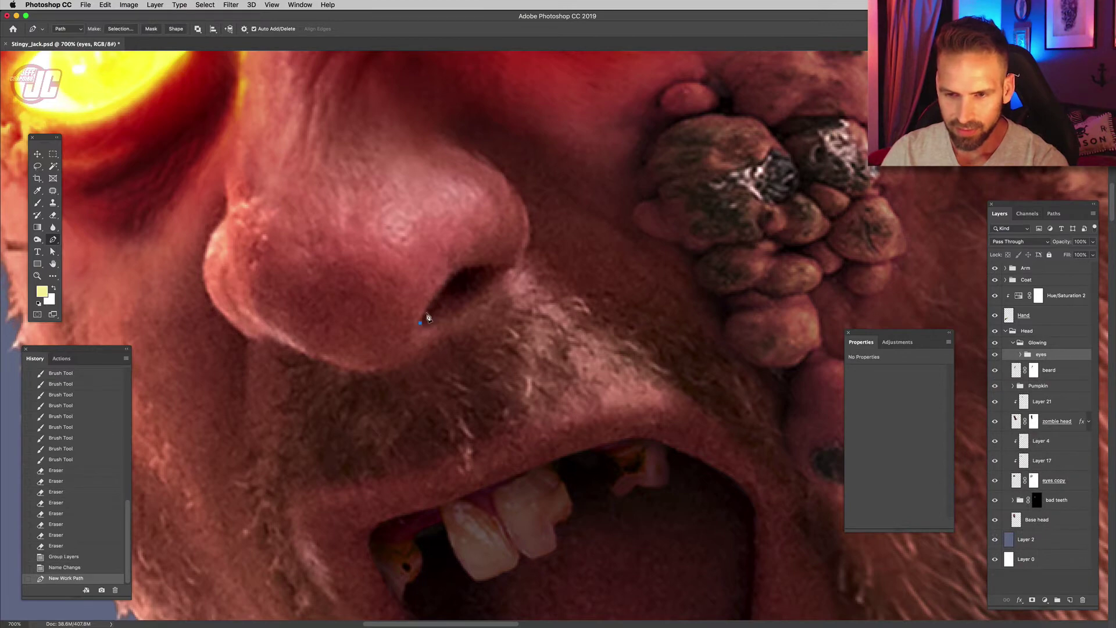
click(447, 279)
click(464, 267)
click(474, 264)
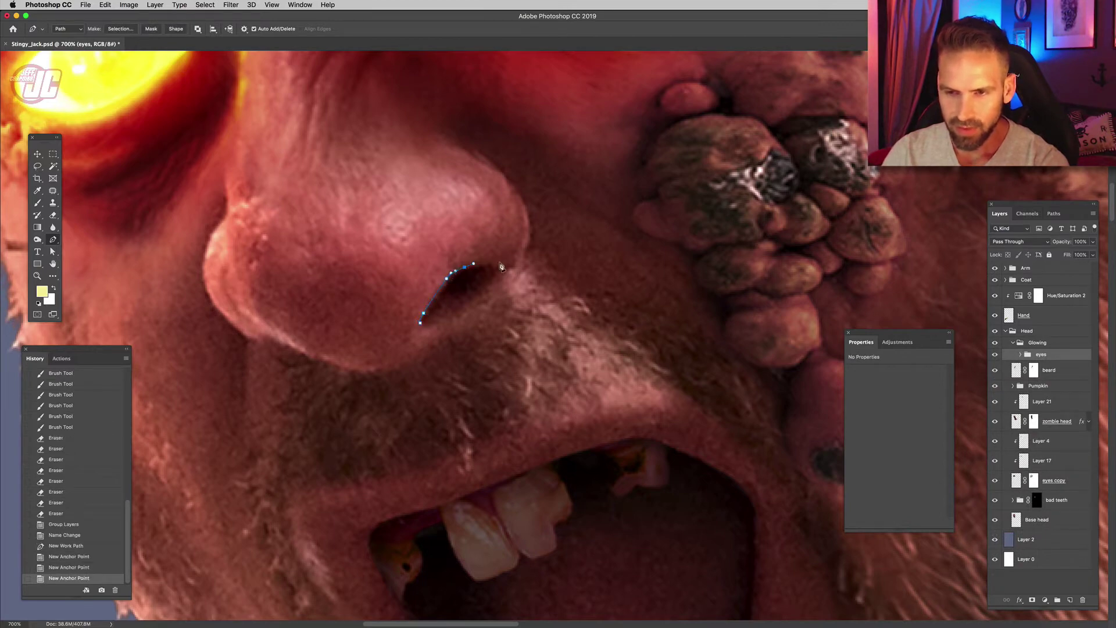
click(497, 265)
click(514, 266)
click(483, 303)
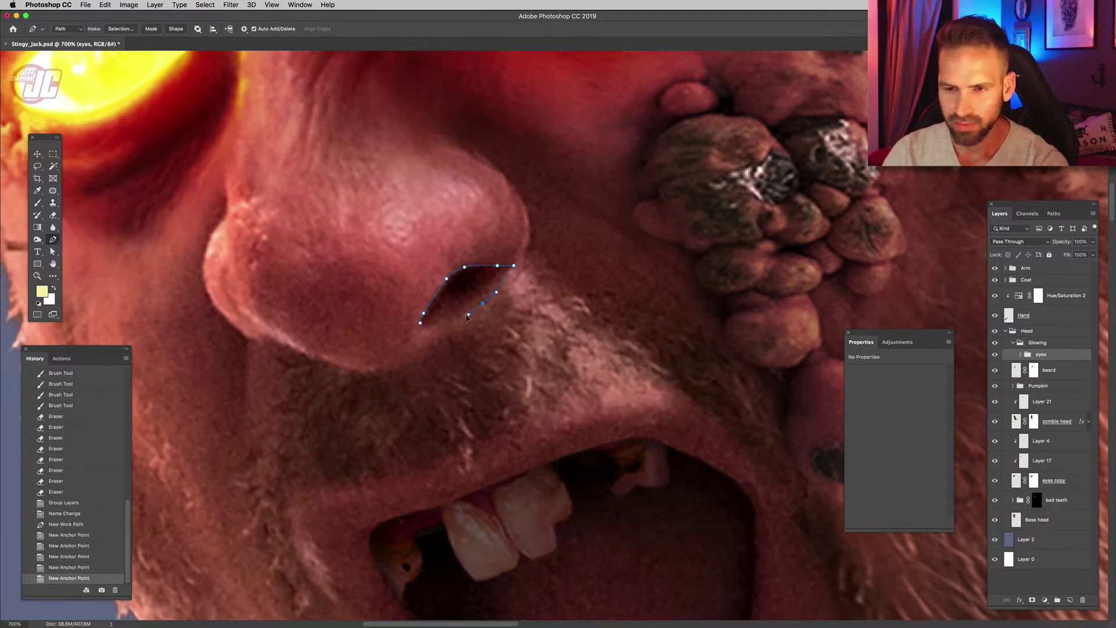
click(461, 319)
click(453, 322)
click(421, 328)
- Copy the nostril area from the Base head layer using the path as a selection and paste it above the beard layer
click(1038, 520)
key(super+Return)
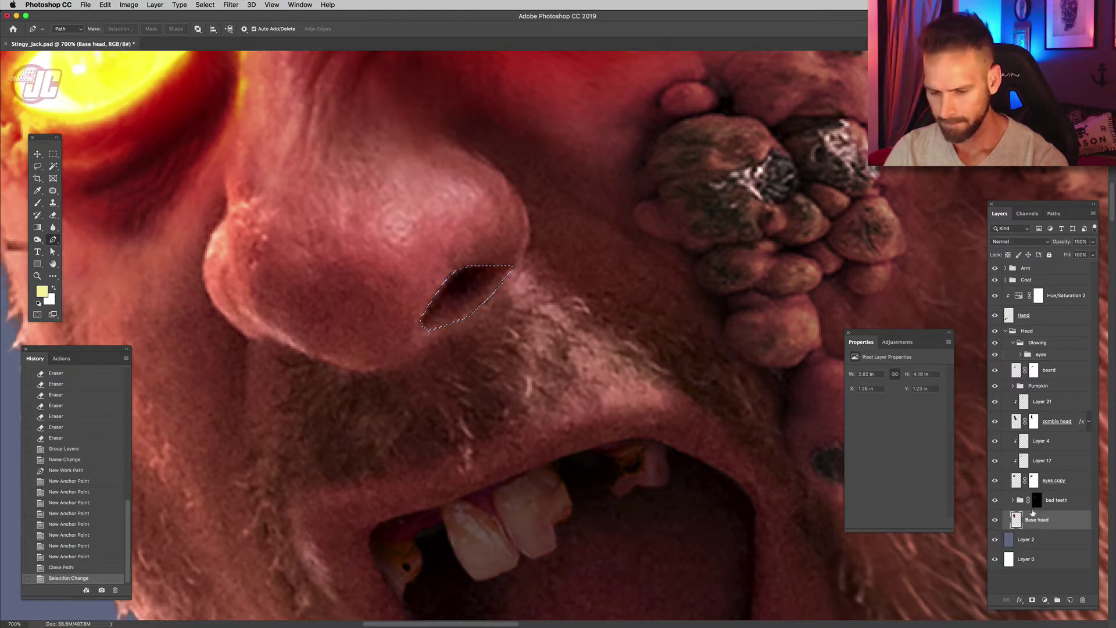
key(super+c)
click(1063, 370)
key(super+v)
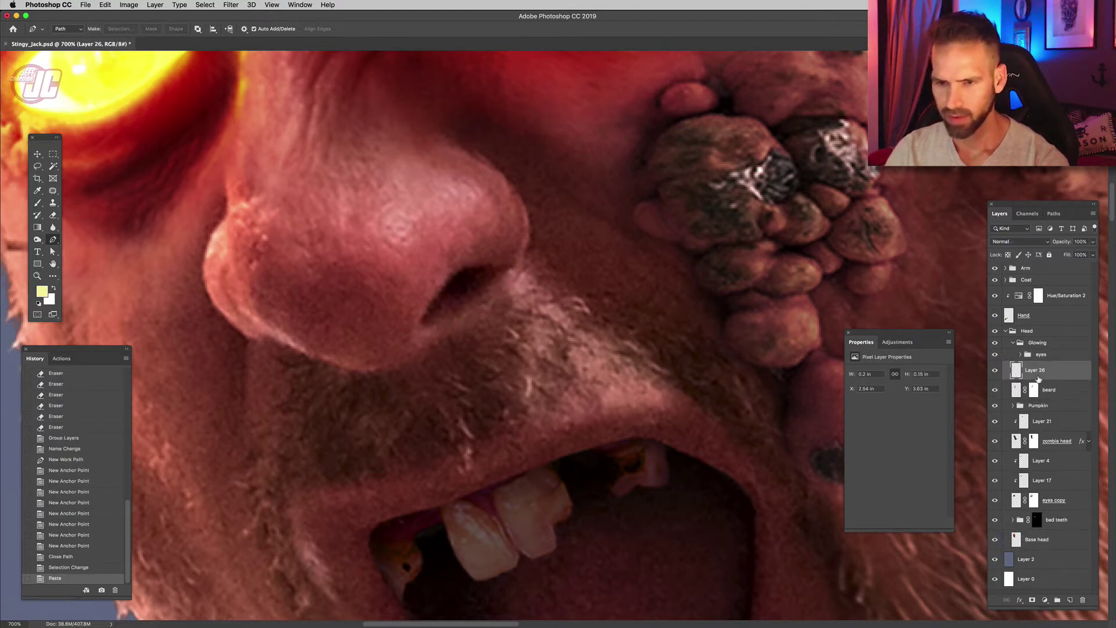
- Move the pasted nostril layer into the eyes group, directly below Layer 22
drag(1063, 375, 1063, 358)
key(super+z)
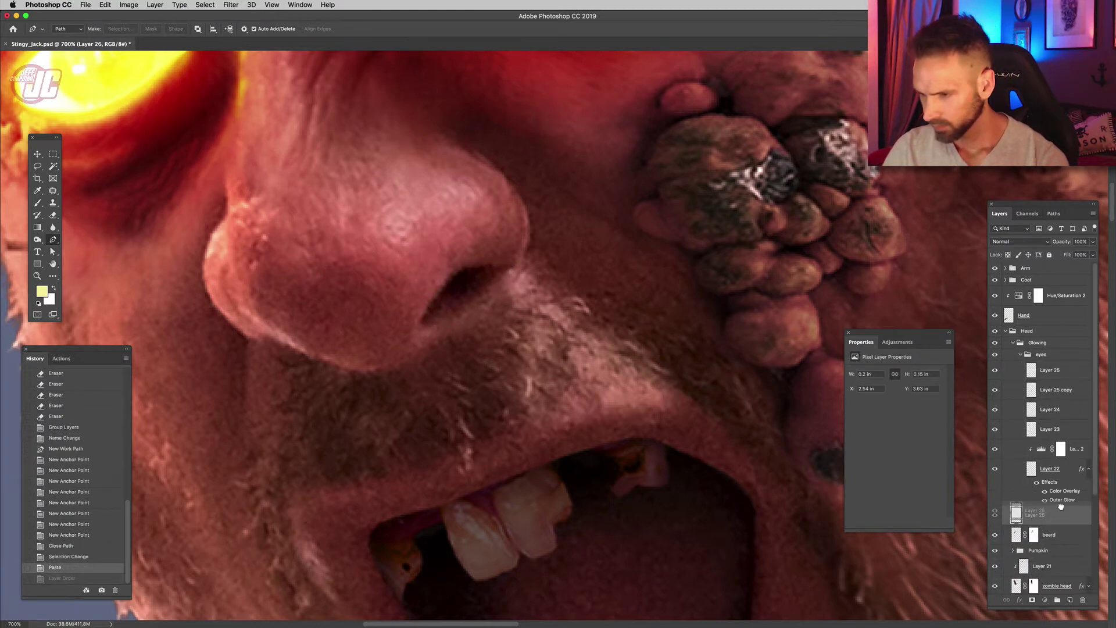
drag(1061, 511, 1064, 502)
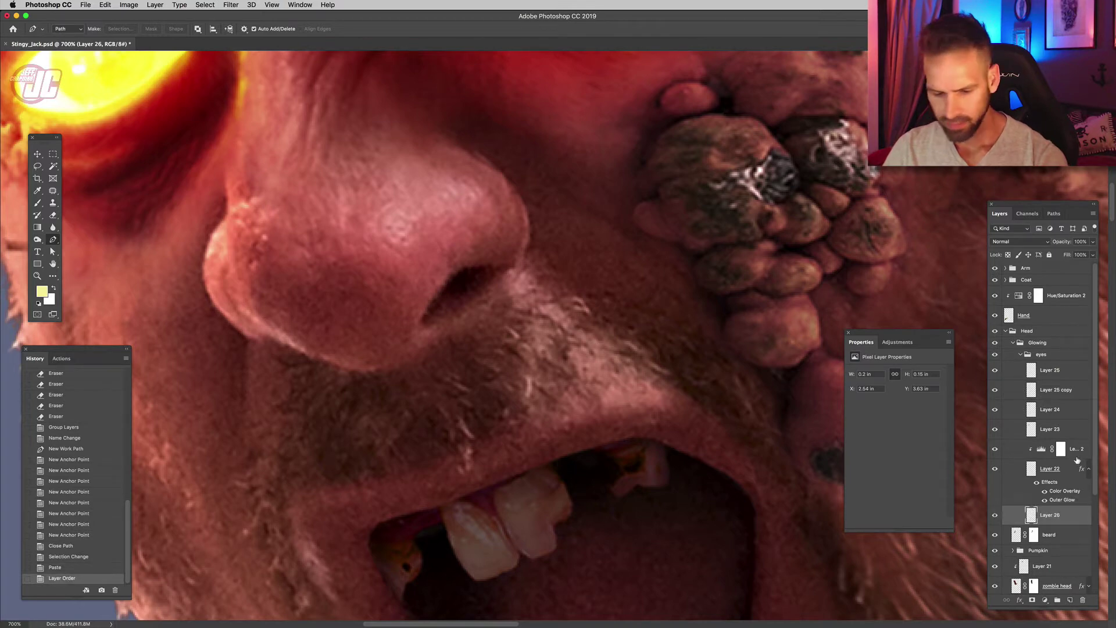
- Duplicate the Levels 2 adjustment above the nostril layer and clip it to that layer
drag(1075, 451, 1079, 507)
right_click(1076, 514)
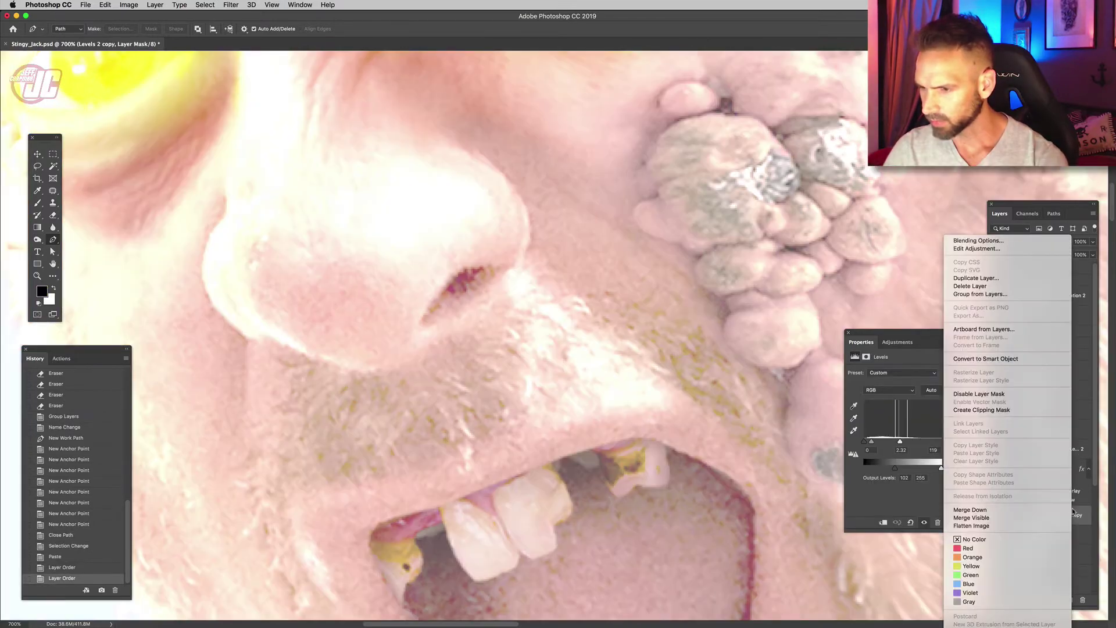
click(984, 411)
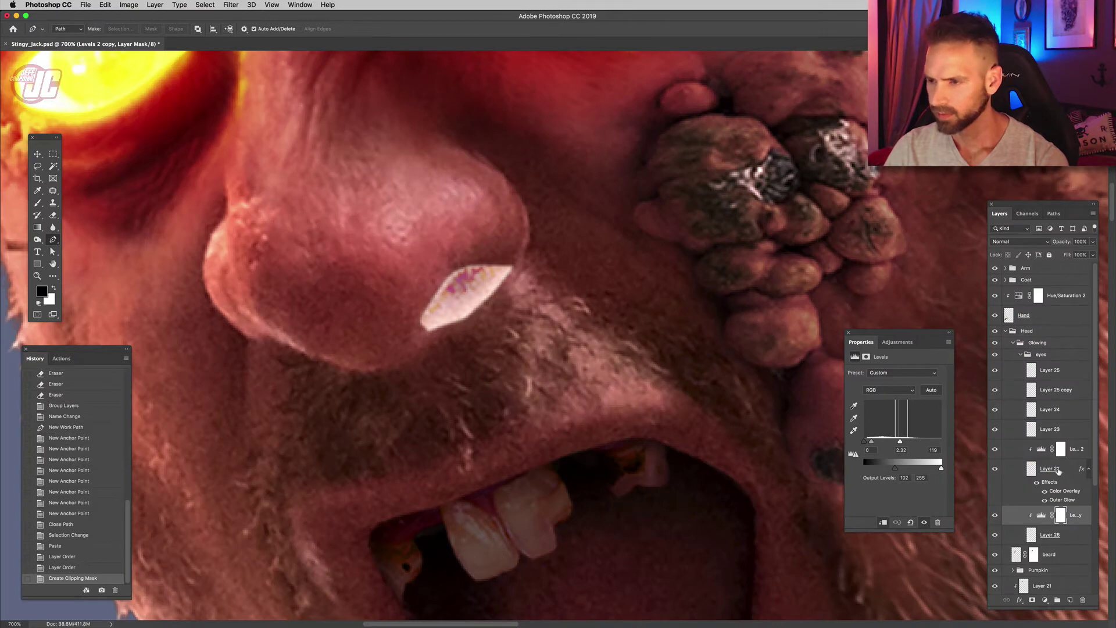
- Copy the Color Overlay and Outer Glow layer style from Layer 22 and paste it onto the nostril layer
click(1059, 465)
right_click(1062, 462)
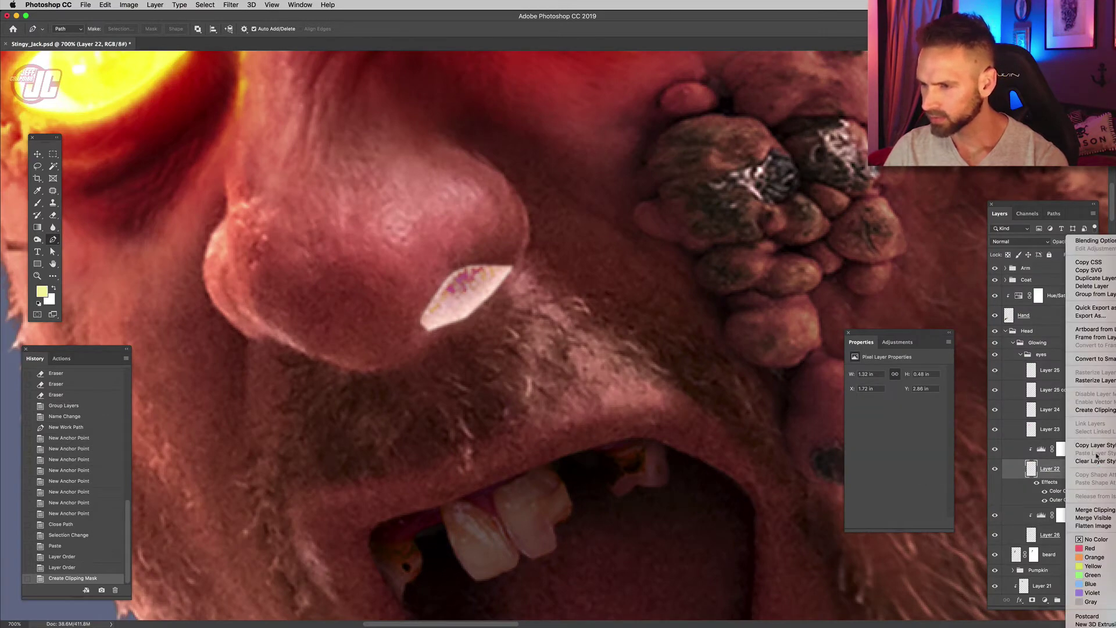
click(1088, 445)
click(1075, 533)
right_click(1075, 534)
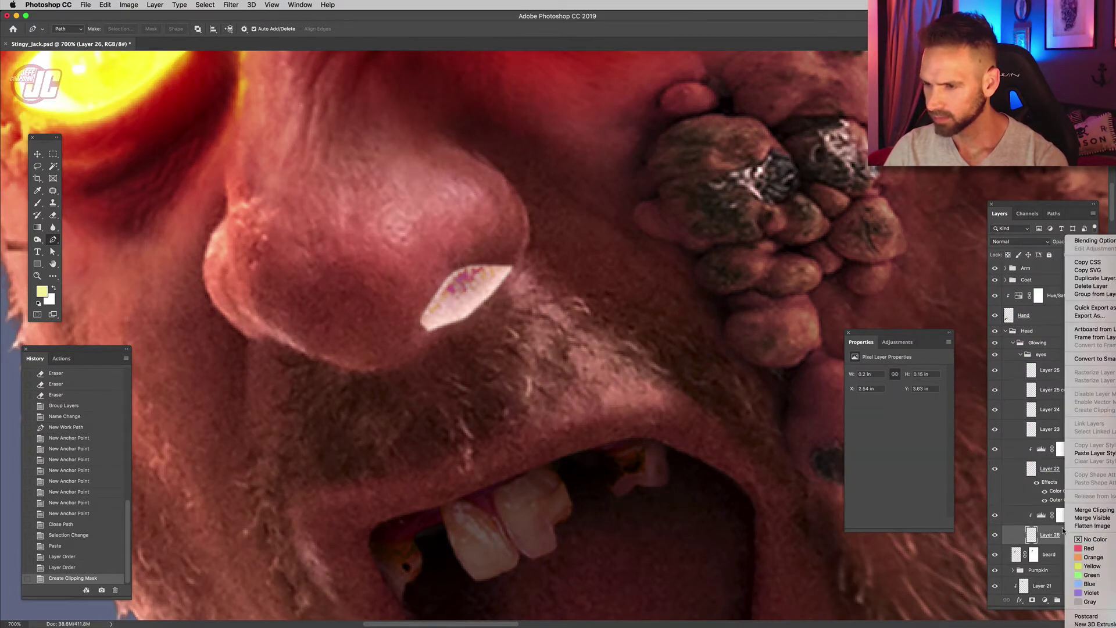
click(1095, 453)
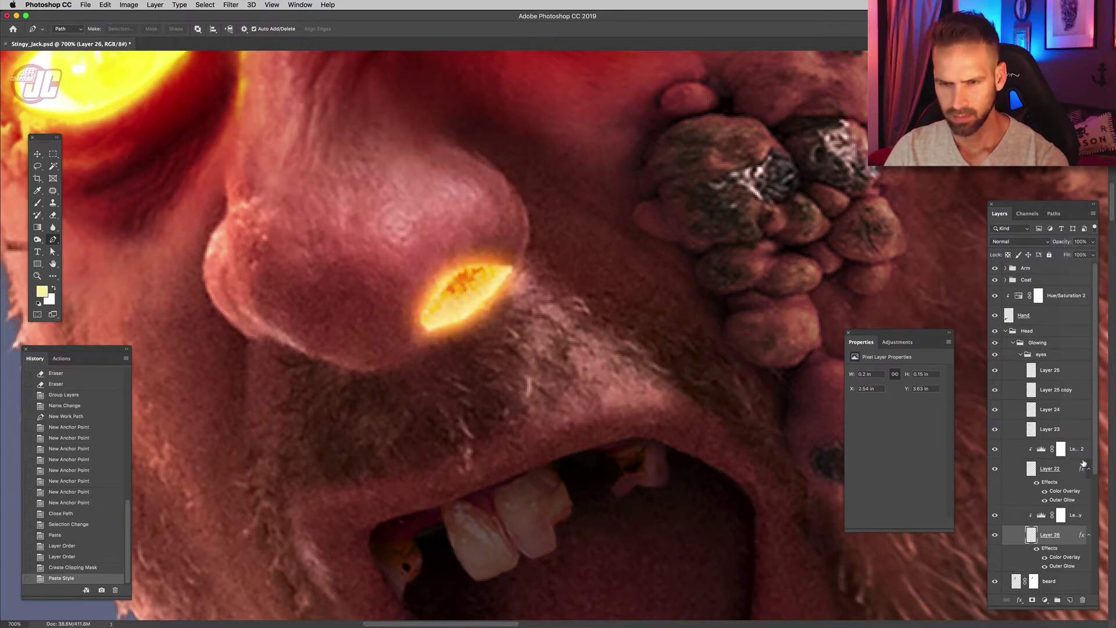
- Add a layer mask to the nostril layer and fade its lower edge with a soft black brush at 15% opacity
click(1032, 601)
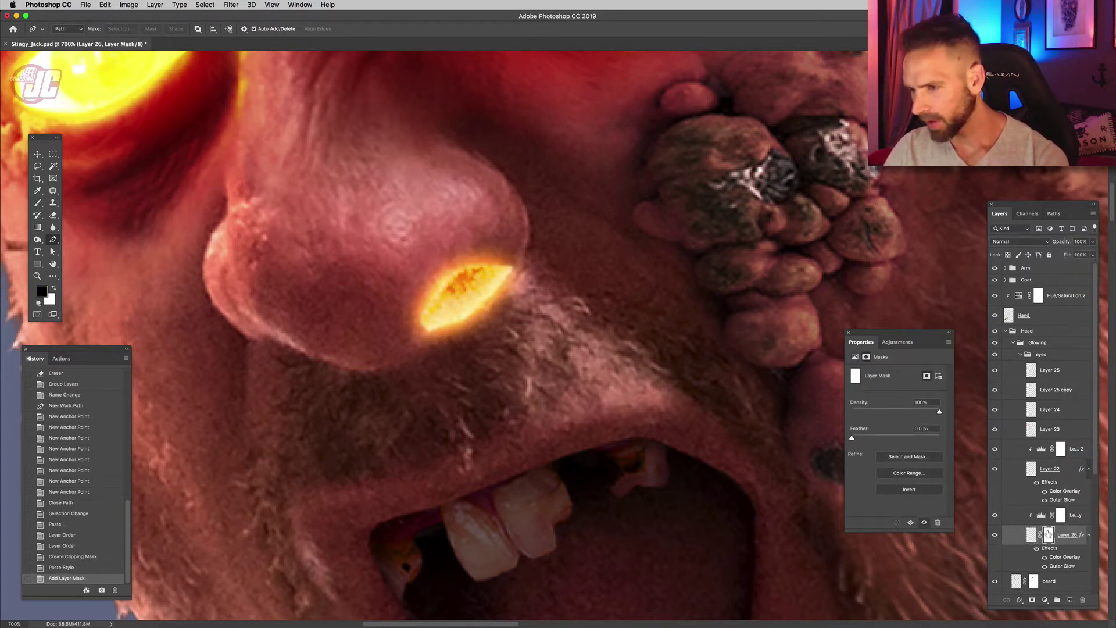
click(37, 202)
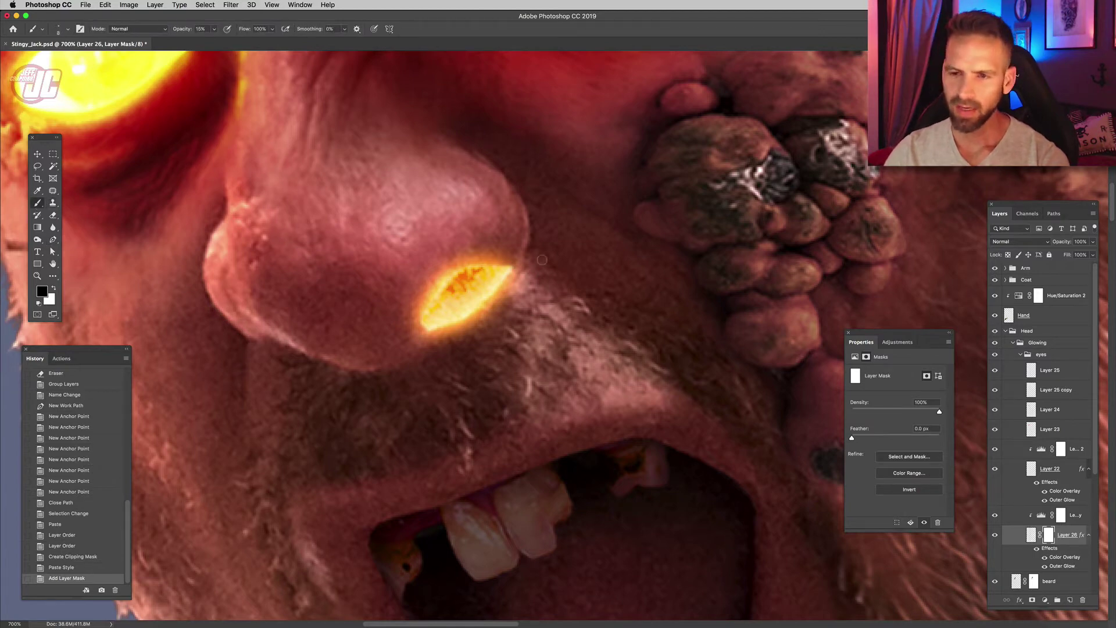
right_click(543, 258)
click(474, 314)
click(469, 312)
click(453, 332)
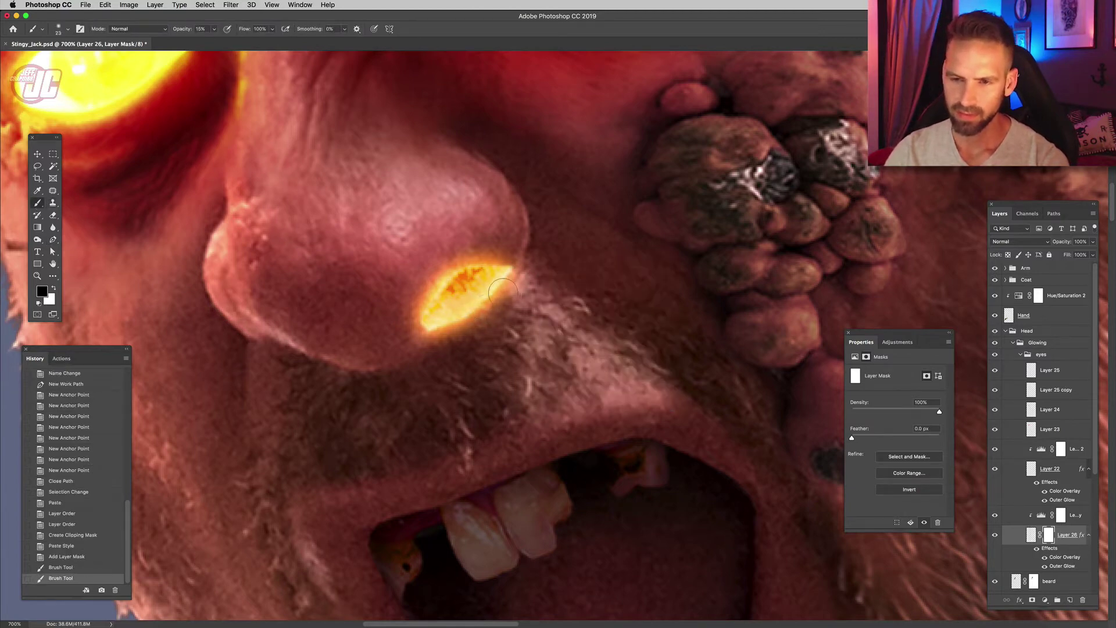
click(456, 316)
click(465, 313)
click(467, 310)
click(468, 305)
click(478, 294)
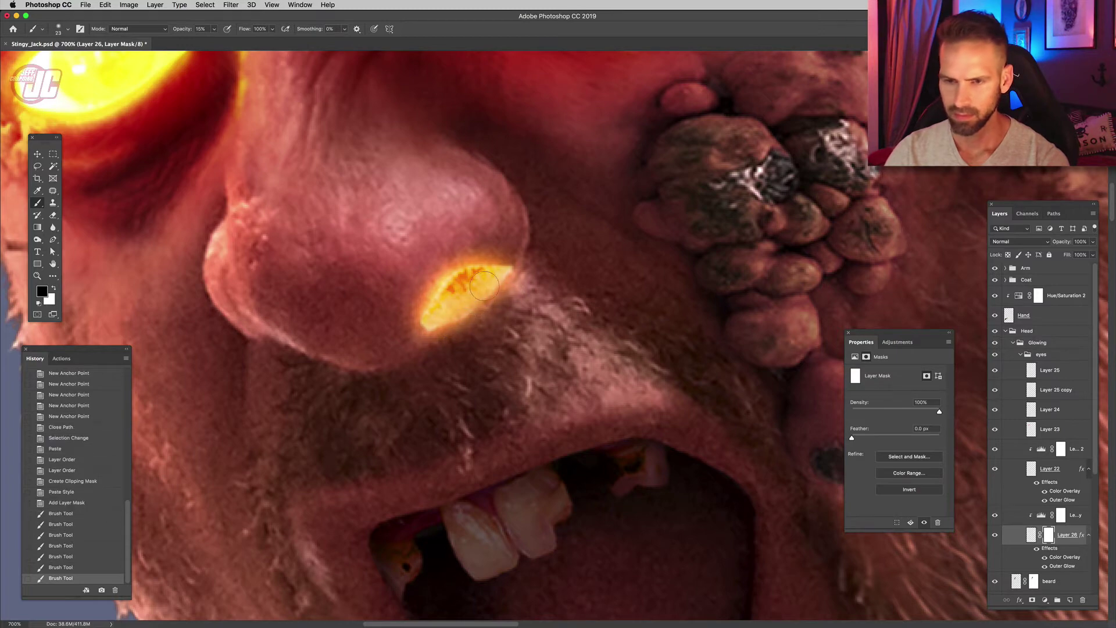
click(478, 294)
- Raise the brush opacity to 22% and keep masking the nostril's lower edge from corner to corner
click(214, 29)
drag(214, 40, 218, 39)
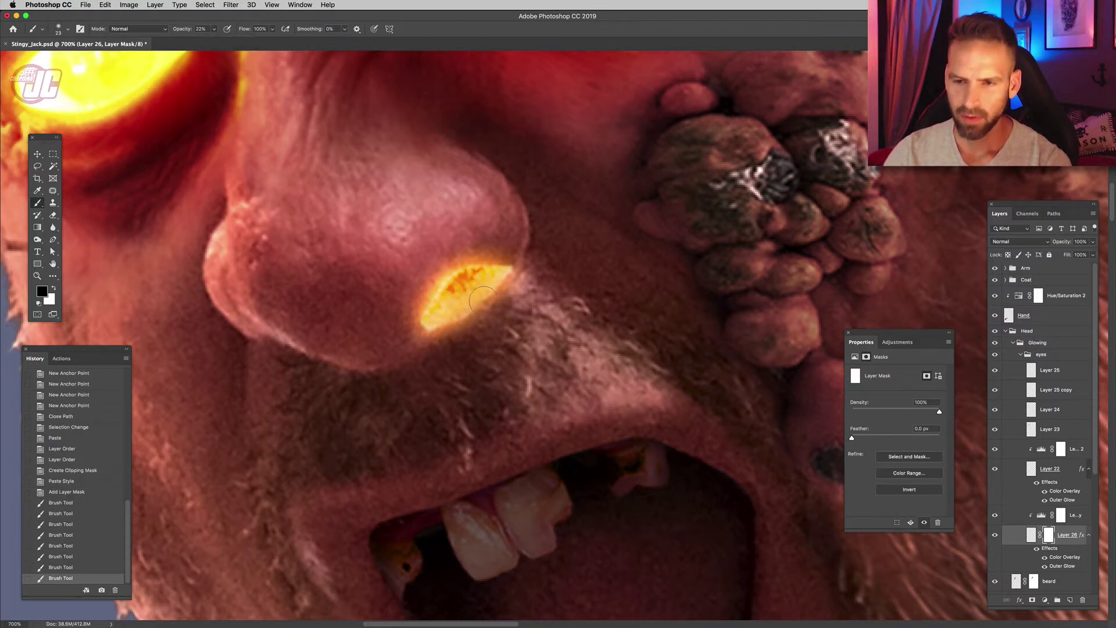
click(460, 315)
click(475, 304)
click(480, 310)
click(481, 299)
click(499, 279)
click(505, 275)
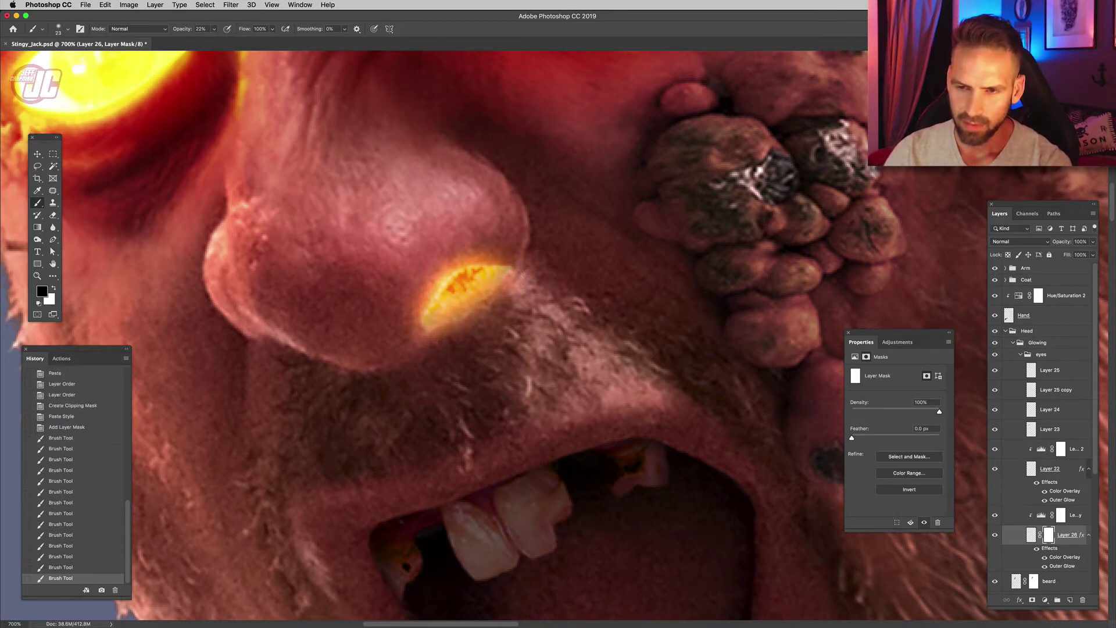
click(507, 274)
click(518, 269)
click(527, 269)
click(528, 270)
drag(467, 311, 426, 323)
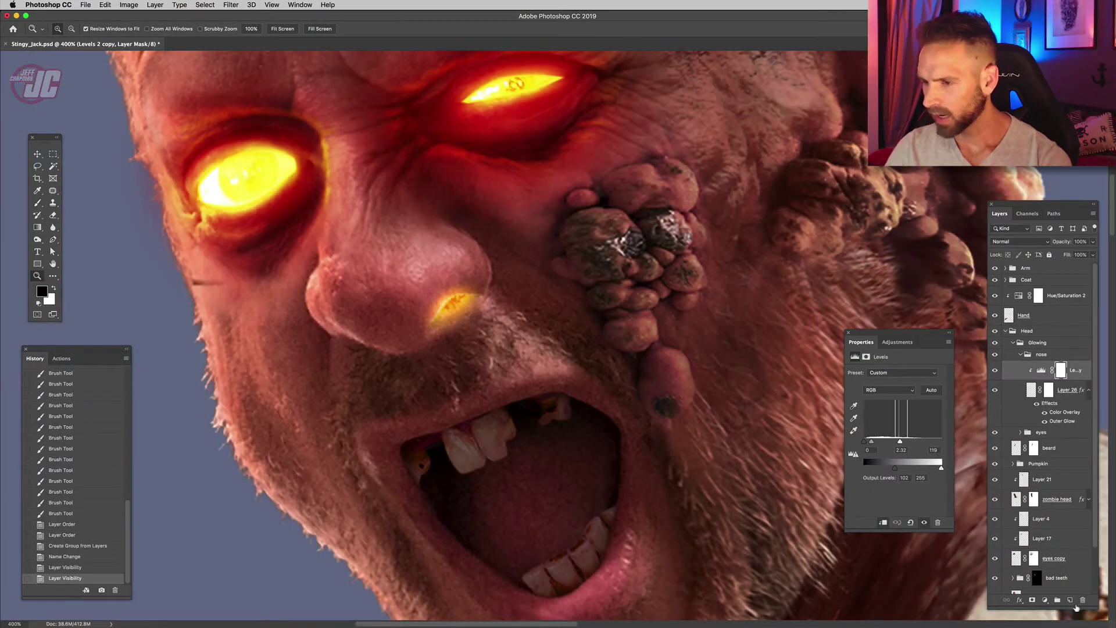
- Create a new layer above the clipped Levels in the nose group and set the foreground color to red
click(1070, 600)
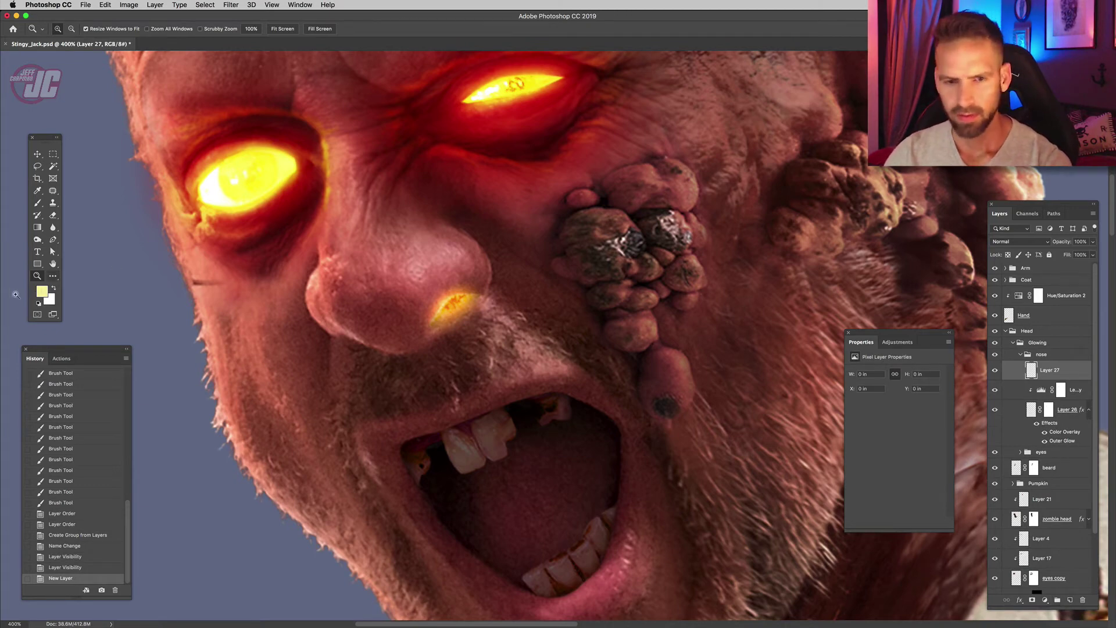
click(41, 293)
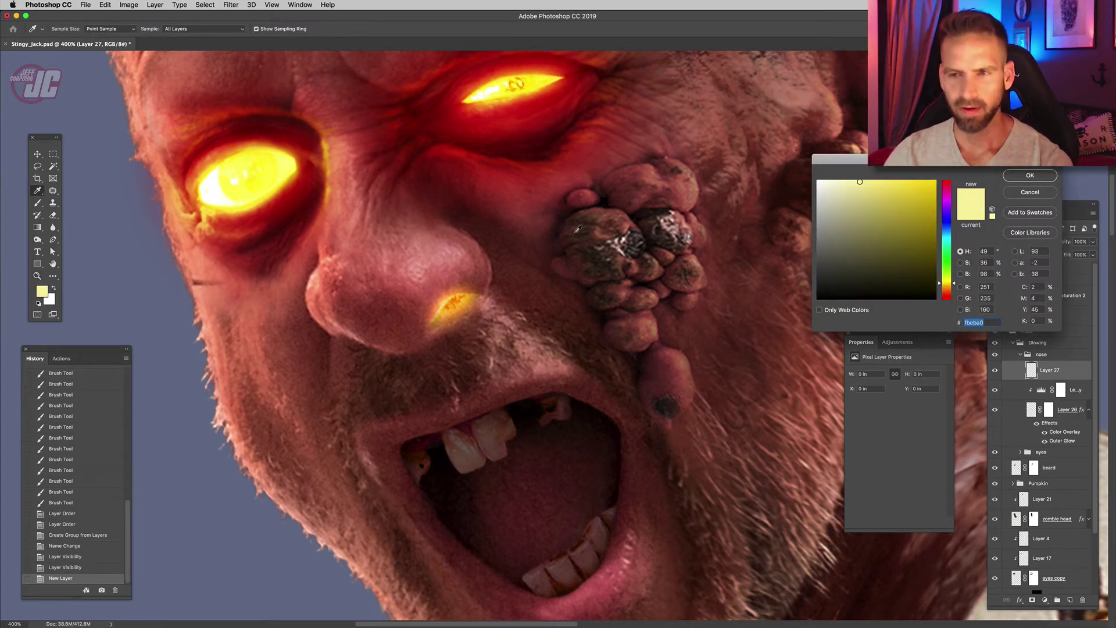
click(950, 294)
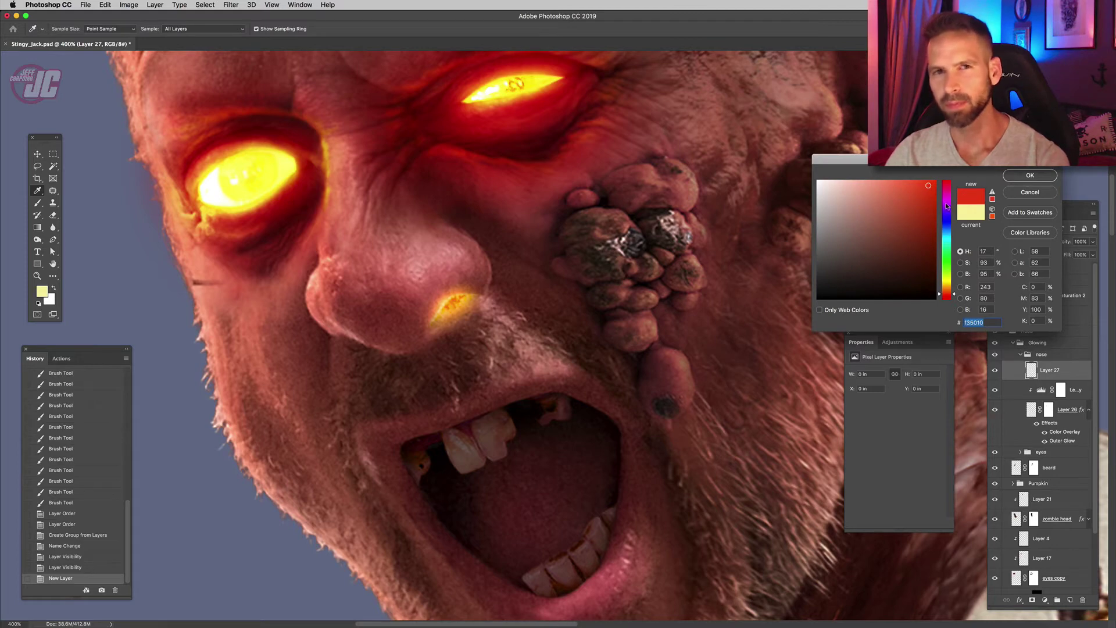
click(1052, 175)
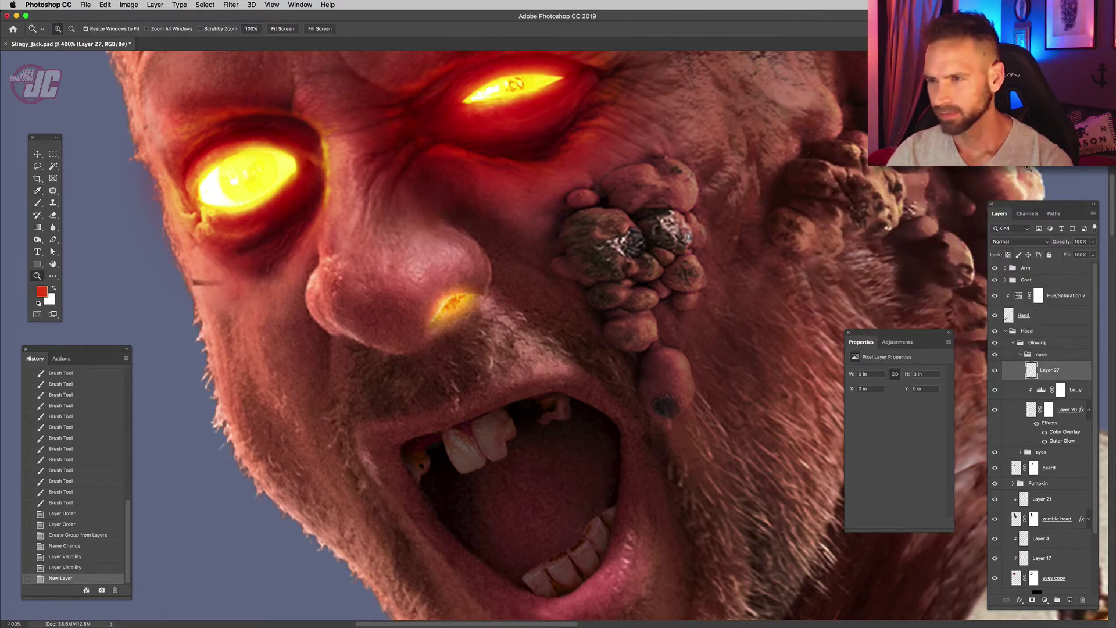
- Paint red below the glowing nostril with a 60 px soft brush and set the layer's blend mode to Overlay
click(38, 203)
right_click(457, 308)
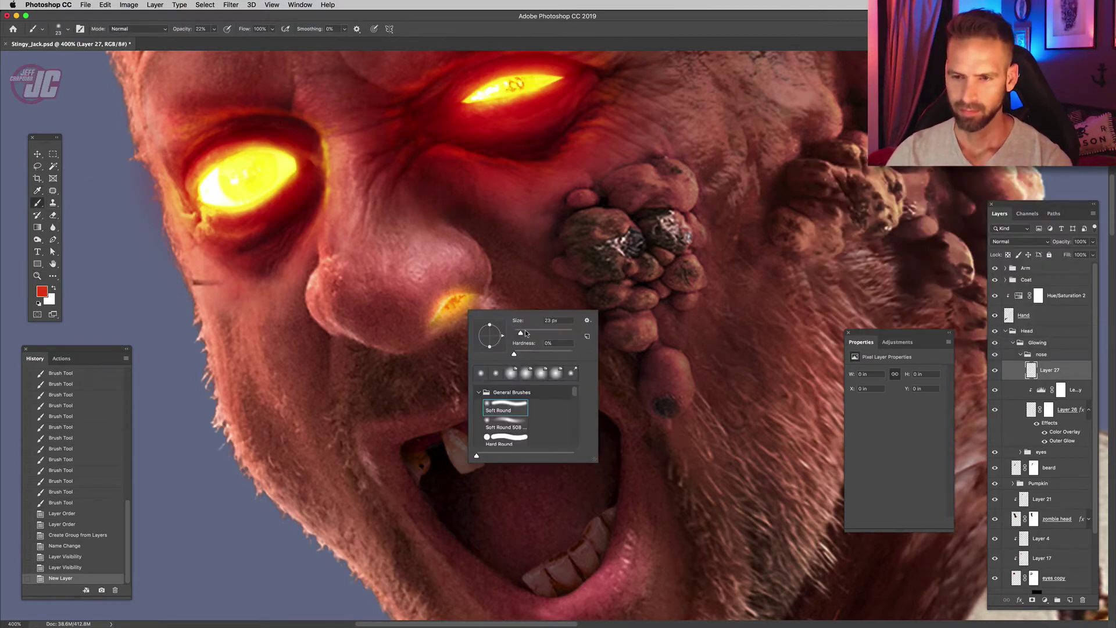
click(459, 308)
click(459, 309)
click(459, 310)
click(459, 310)
click(1046, 245)
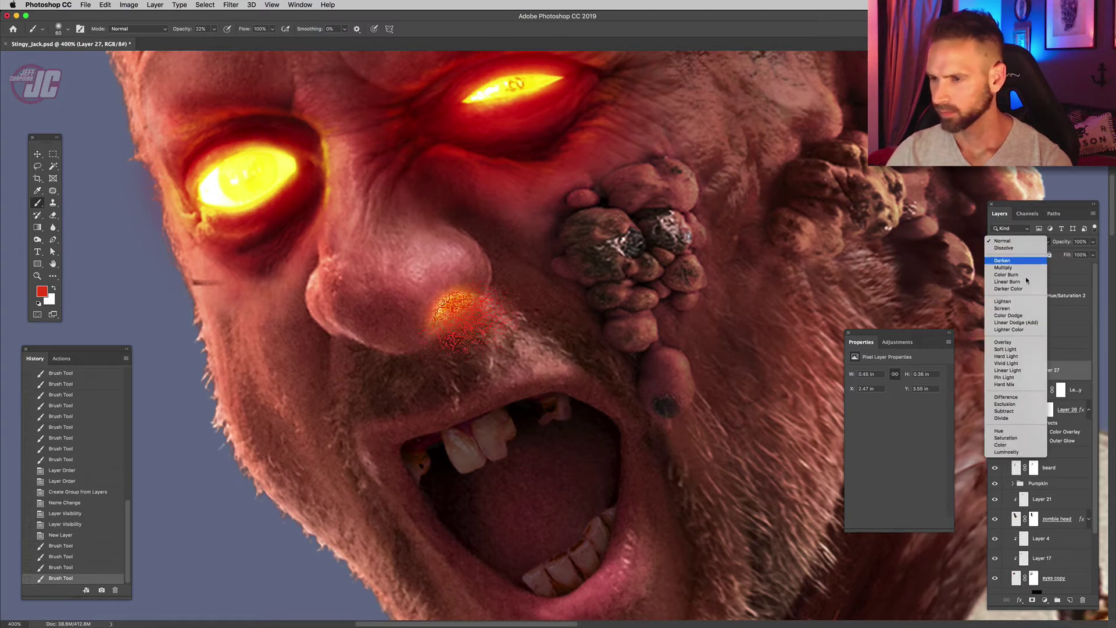
click(1003, 342)
- Extend the red glow from the nostril down over the mustache area on the Overlay layer
click(459, 314)
click(465, 323)
click(474, 331)
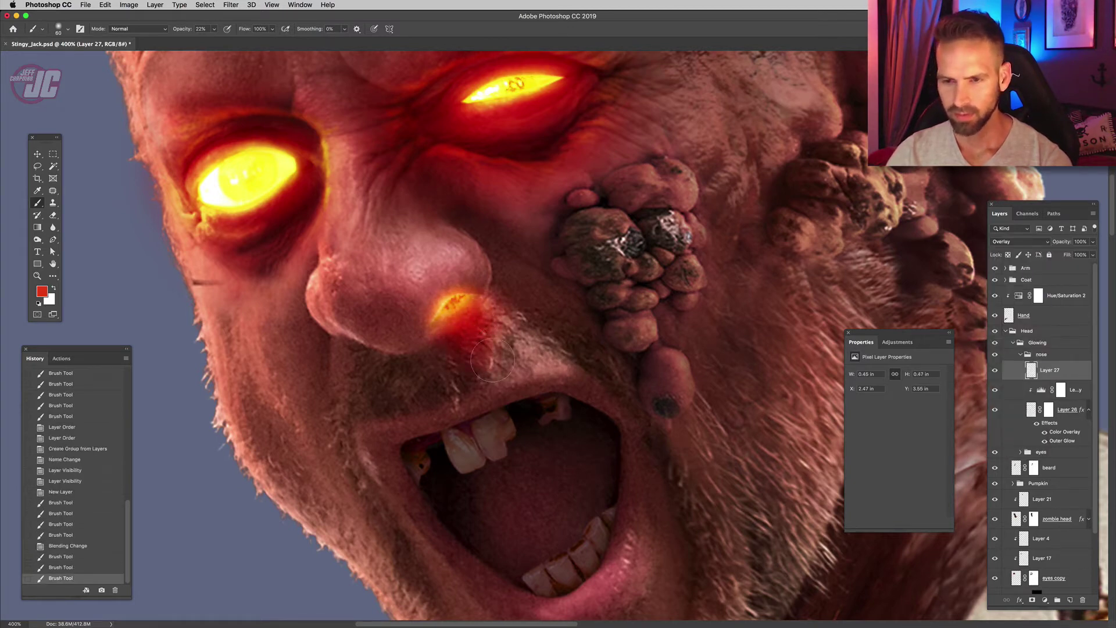
click(481, 347)
click(472, 342)
click(478, 329)
click(452, 342)
click(451, 342)
click(452, 342)
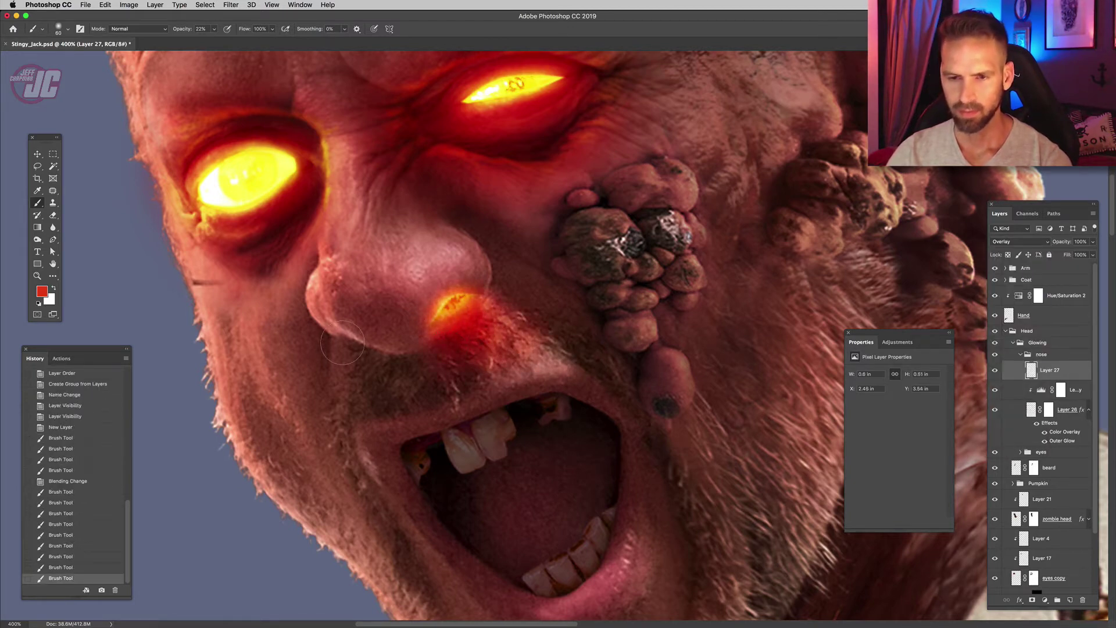
- Paint a thin red glow with a smaller soft brush along the underside of the nose at the other nostril
right_click(433, 357)
click(335, 344)
click(343, 345)
click(351, 347)
click(358, 349)
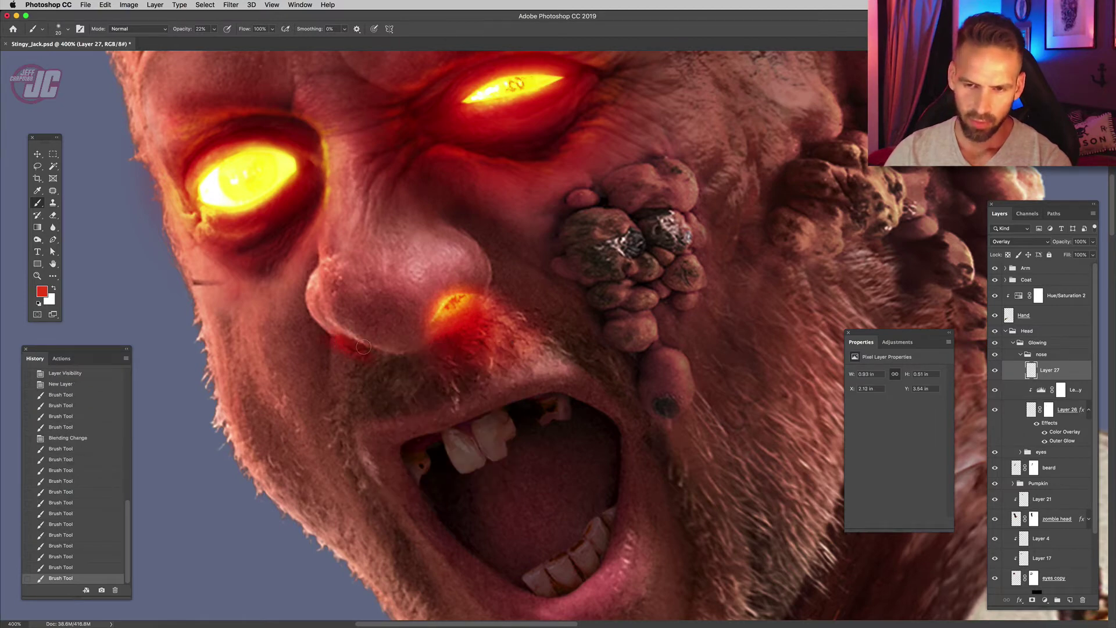
click(363, 348)
- Enlarge the brush and spread the red glow from the other nostril over the skin above the mouth corner
right_click(385, 354)
click(449, 373)
click(352, 354)
click(340, 363)
click(334, 378)
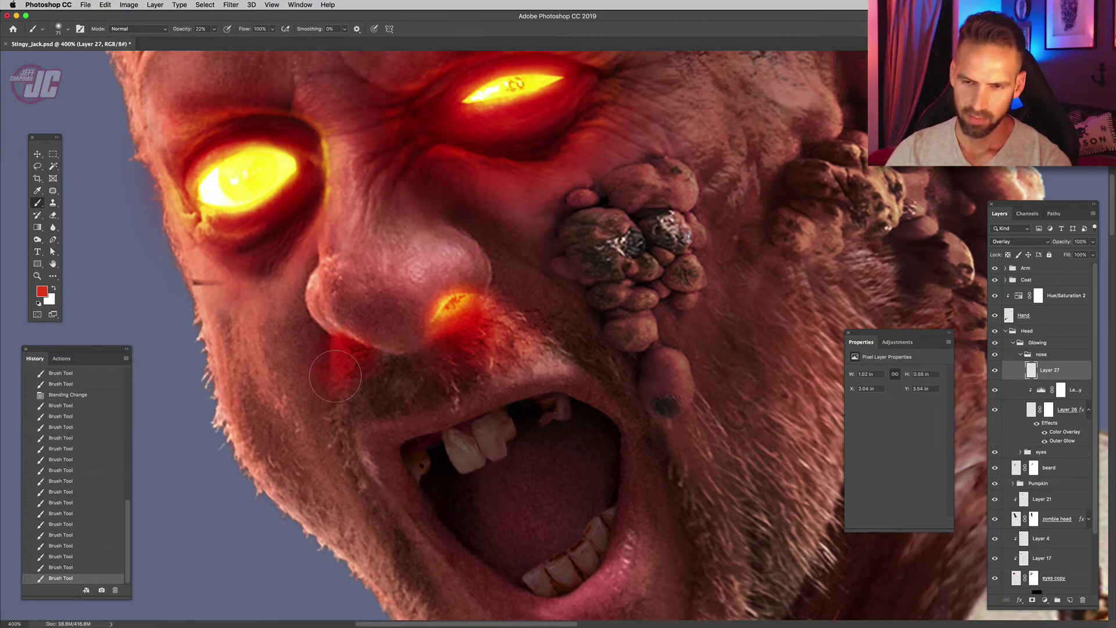
click(331, 378)
click(331, 377)
click(331, 377)
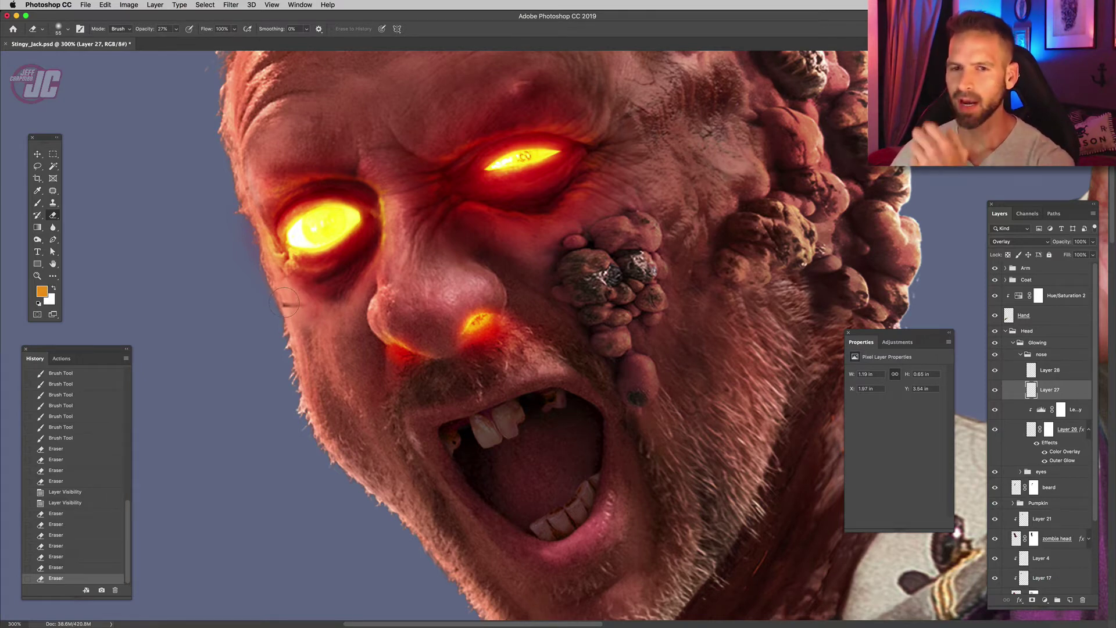
- Create a new layer above Layer 28, set it to Overlay and brush red over the nose tip and lower bridge
click(37, 203)
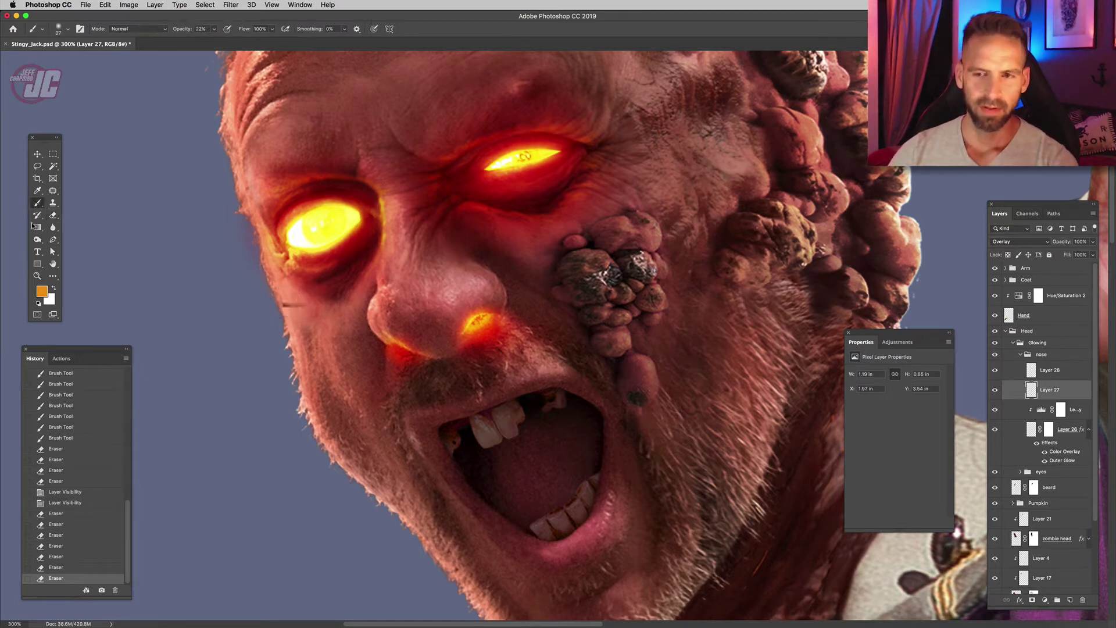
click(1059, 370)
click(1070, 601)
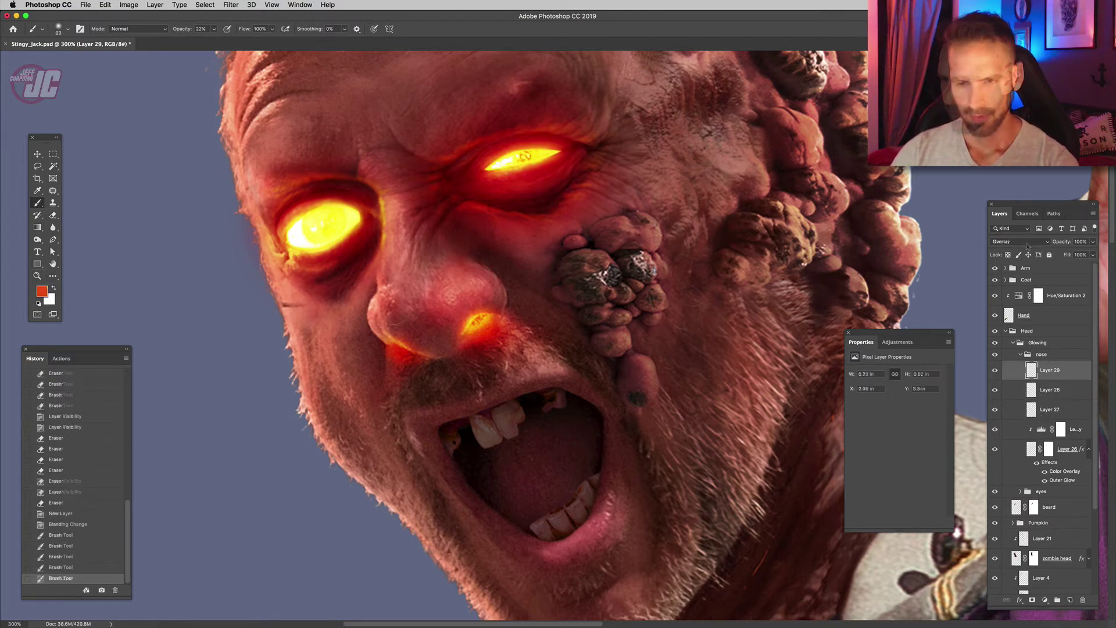
drag(465, 283, 451, 294)
mouse_move(441, 291)
mouse_down()
mouse_move(428, 300)
mouse_move(418, 281)
mouse_move(436, 256)
mouse_up()
drag(436, 273, 444, 253)
drag(448, 271, 453, 262)
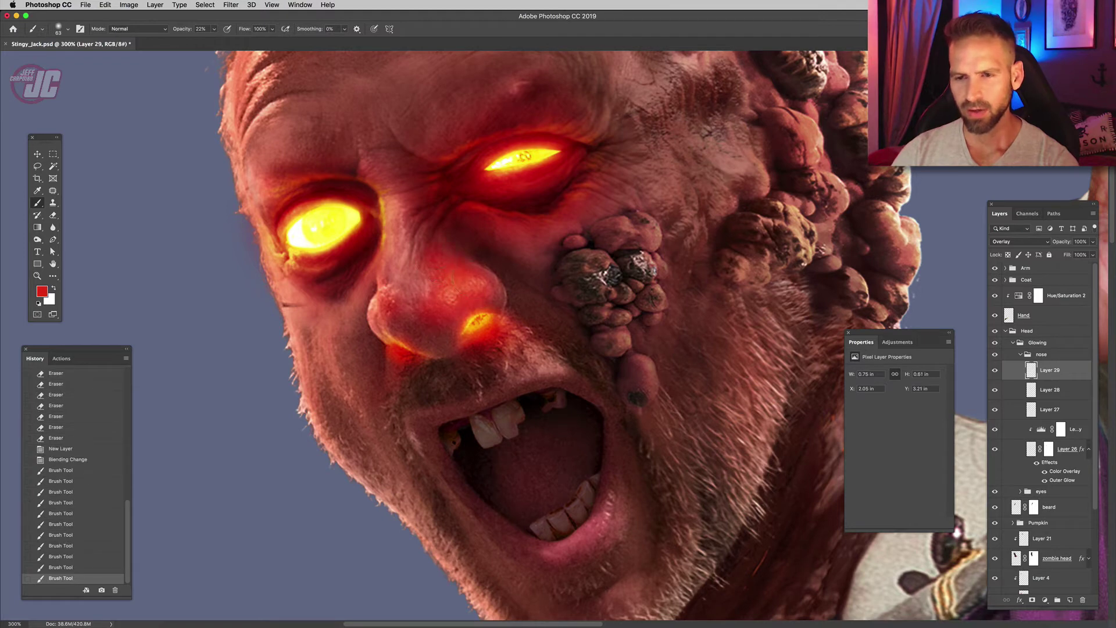
- Brush red across the nostril wing and lower nose on Layer 29, and adjust the soft eraser's size
drag(387, 317, 419, 349)
mouse_move(401, 328)
mouse_down()
mouse_move(466, 317)
mouse_move(442, 325)
mouse_up()
mouse_move(454, 328)
mouse_down()
mouse_move(479, 319)
mouse_move(451, 299)
mouse_up()
drag(447, 300, 433, 285)
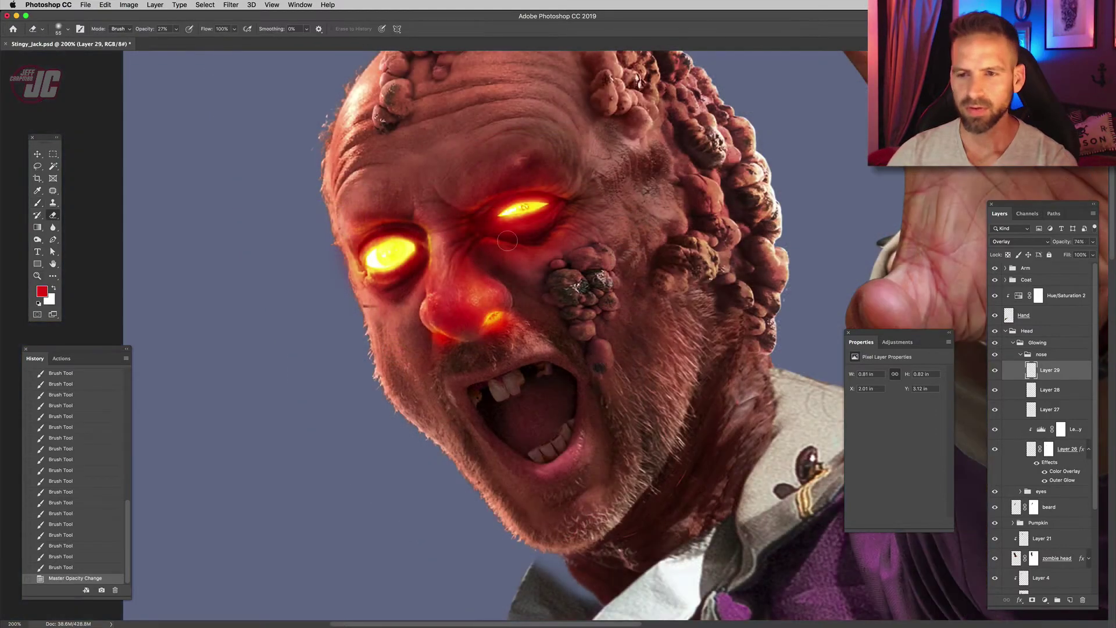
right_click(546, 254)
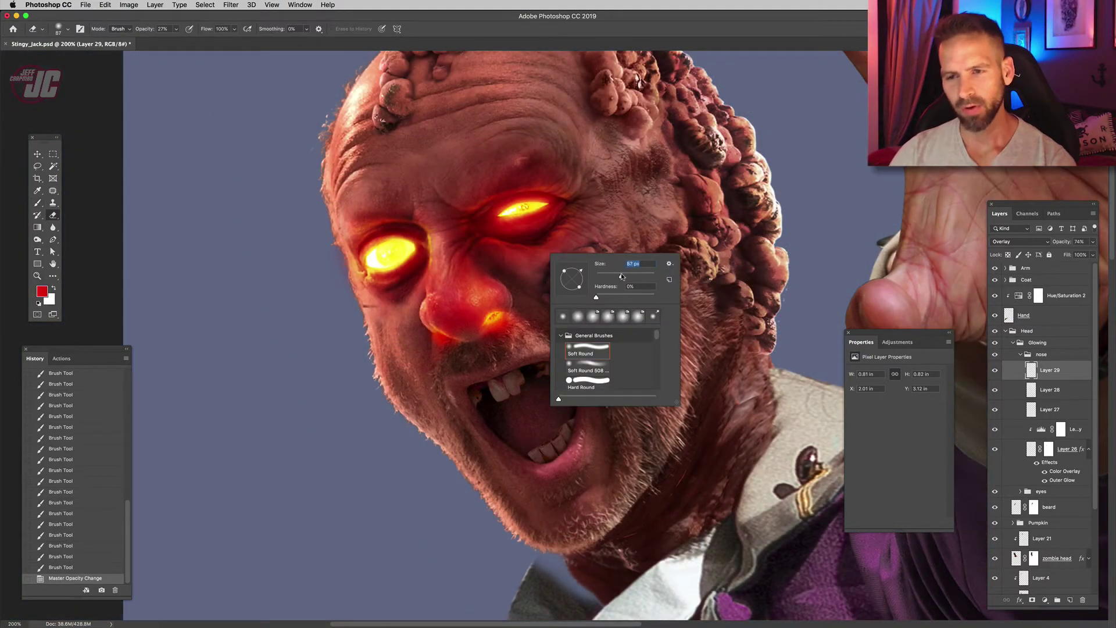
key(Return)
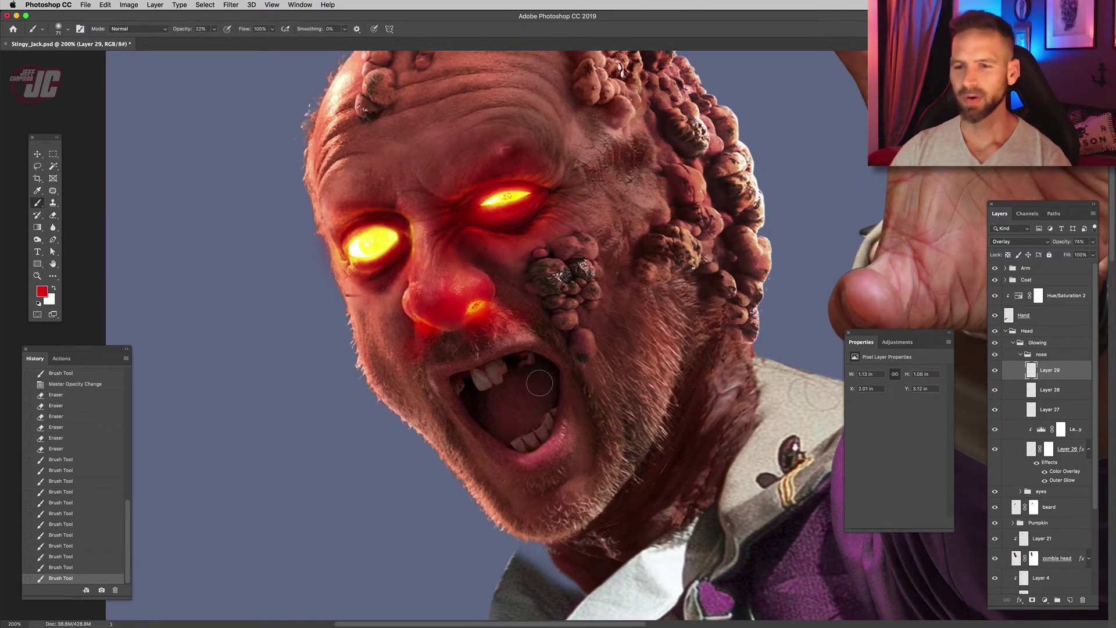
- Trace a Pen tool path around the mouth opening with the Base head layer active
drag(539, 384, 493, 299)
click(38, 276)
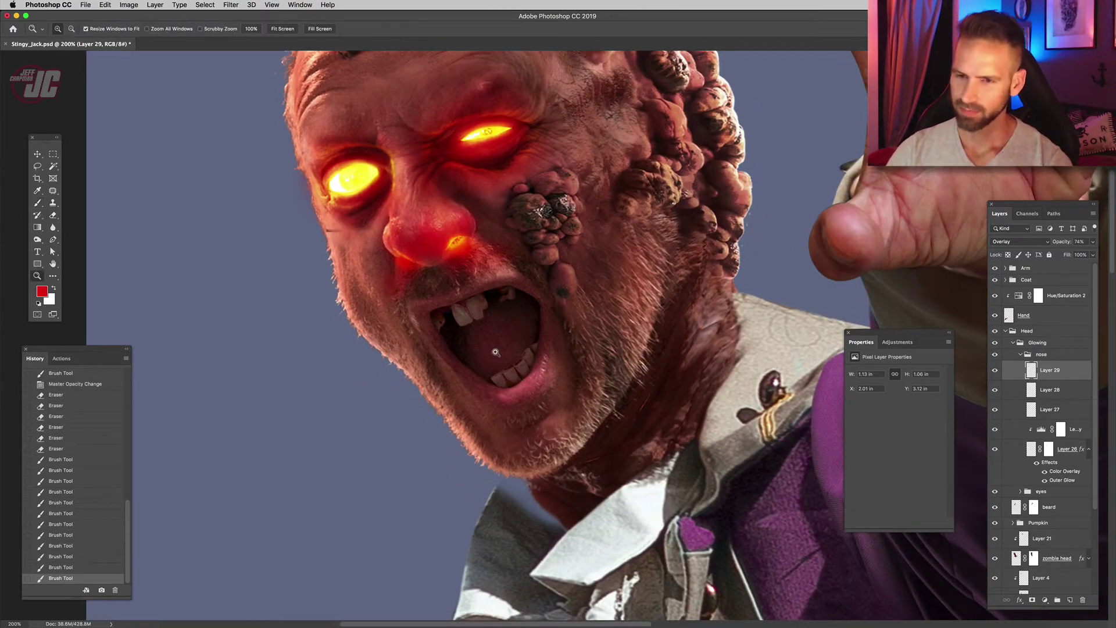
click(484, 344)
click(472, 343)
click(464, 325)
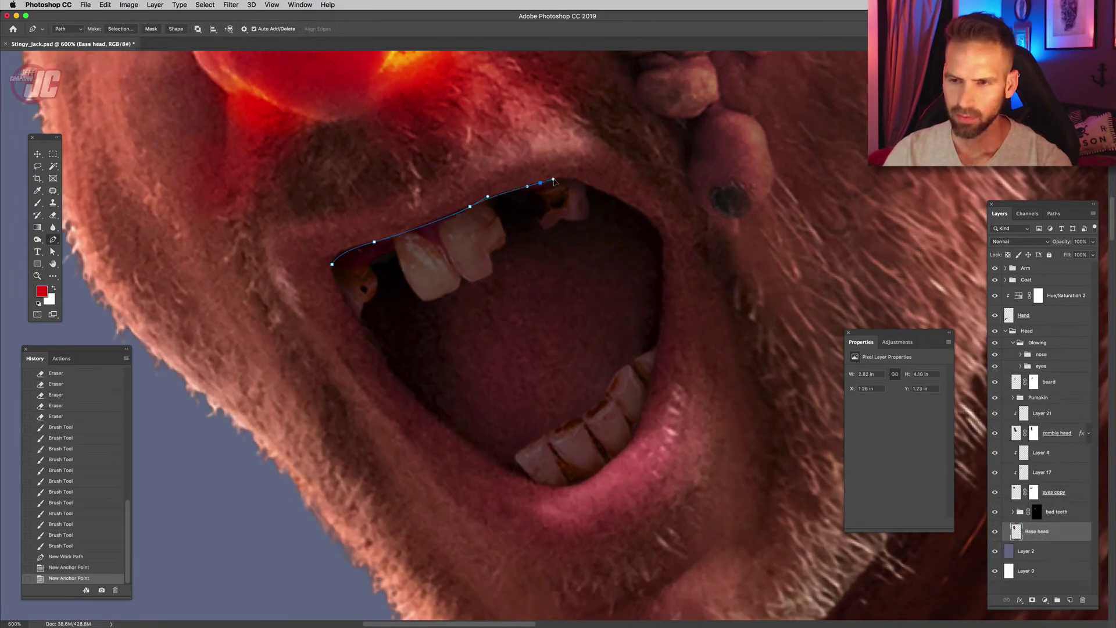
click(605, 190)
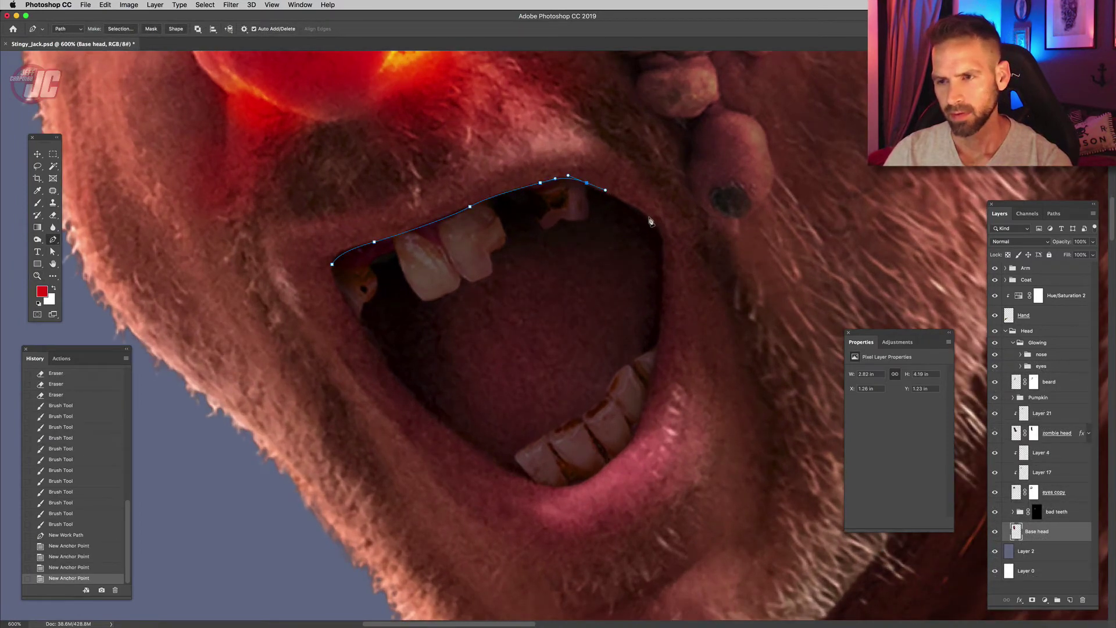
click(659, 226)
click(665, 279)
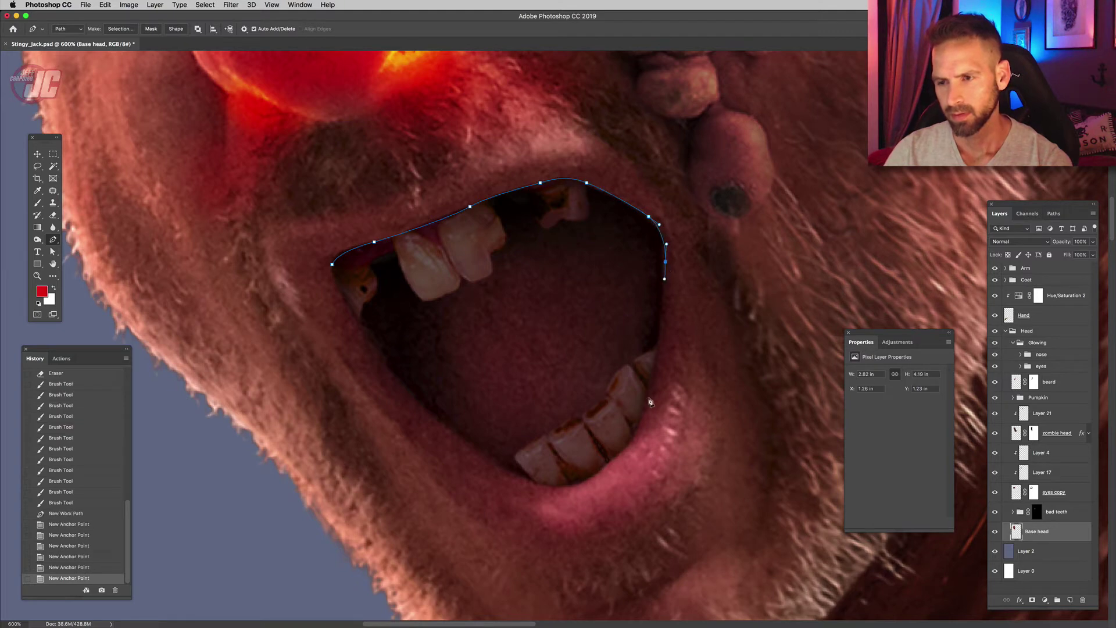
click(643, 422)
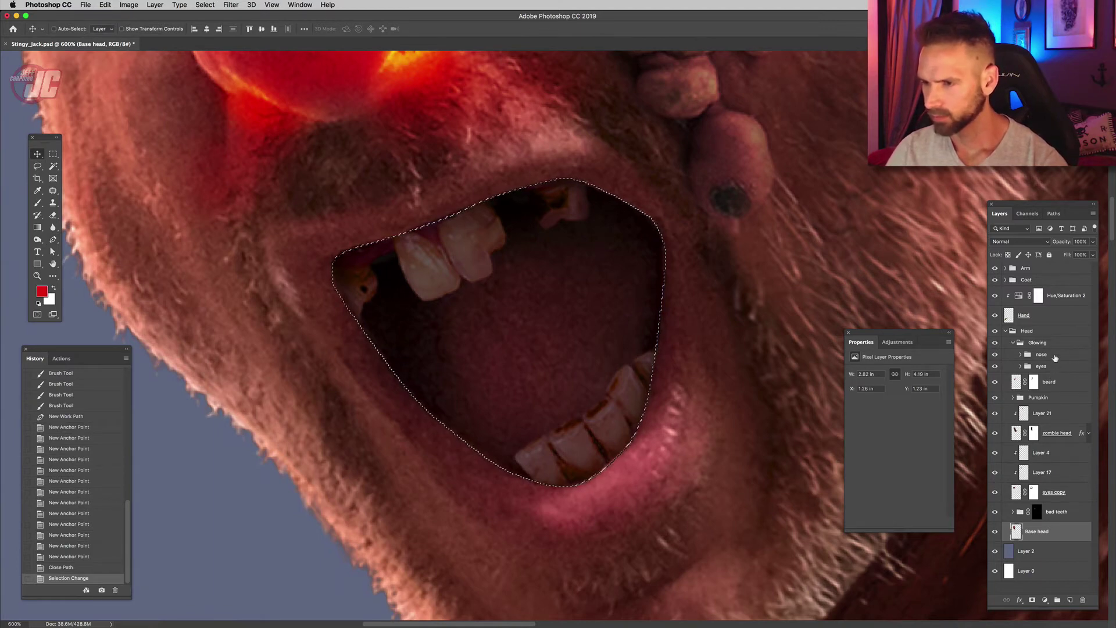
- Move the bad teeth group above the Glowing group and make the nose group active
click(1069, 509)
drag(1069, 509, 1071, 338)
click(1058, 375)
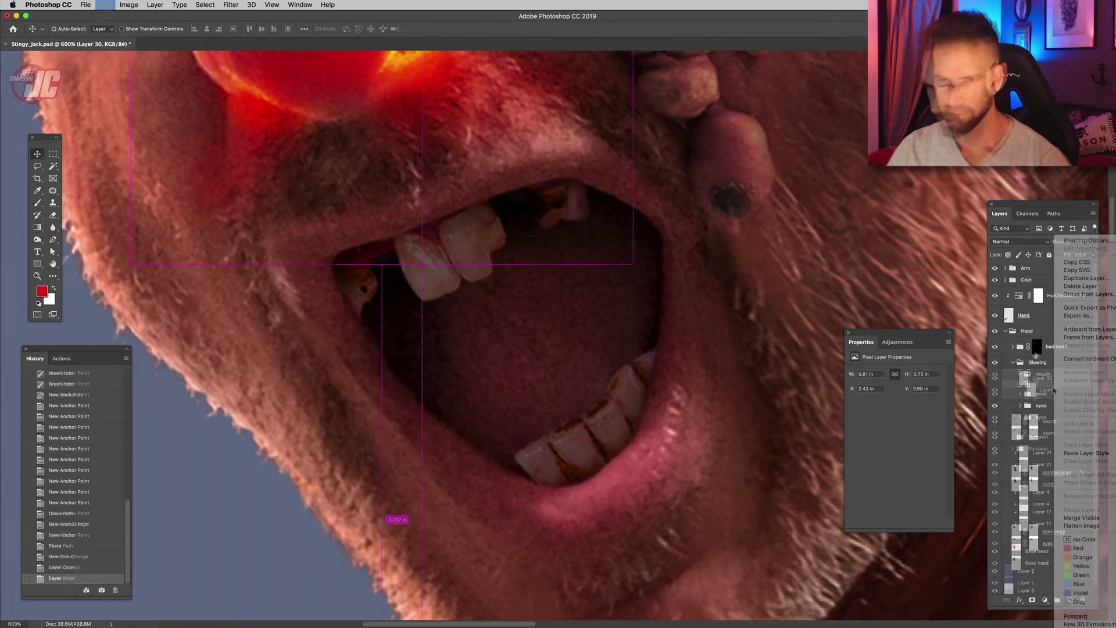
- Paste the copied layer style onto the mouth layer and clip a duplicate of the nose group's Levels adjustment to it
right_click(1047, 390)
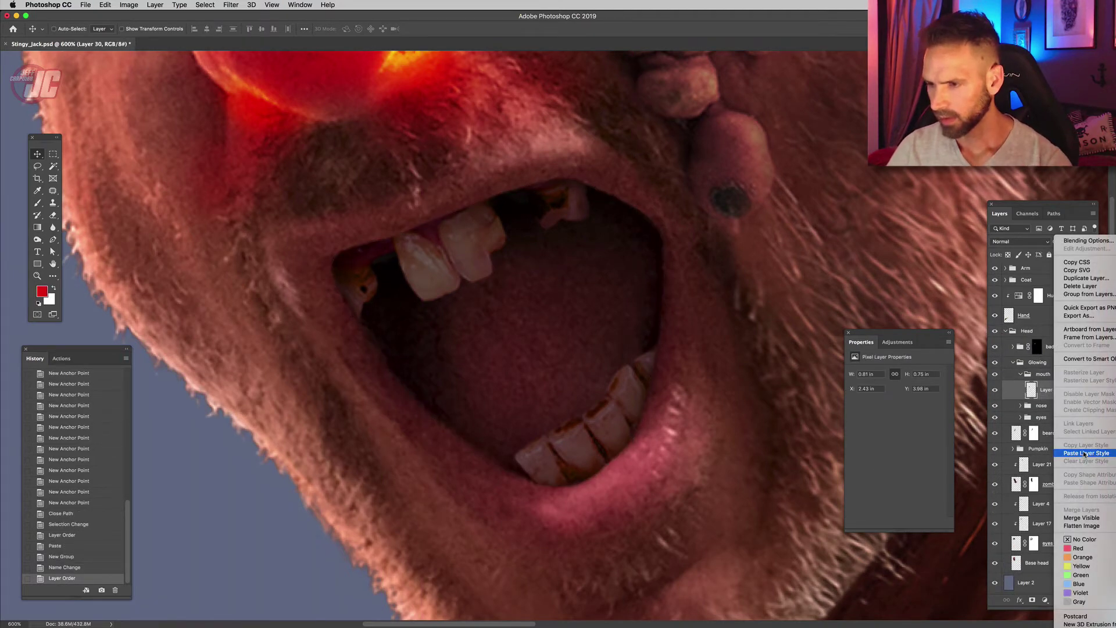
click(1070, 455)
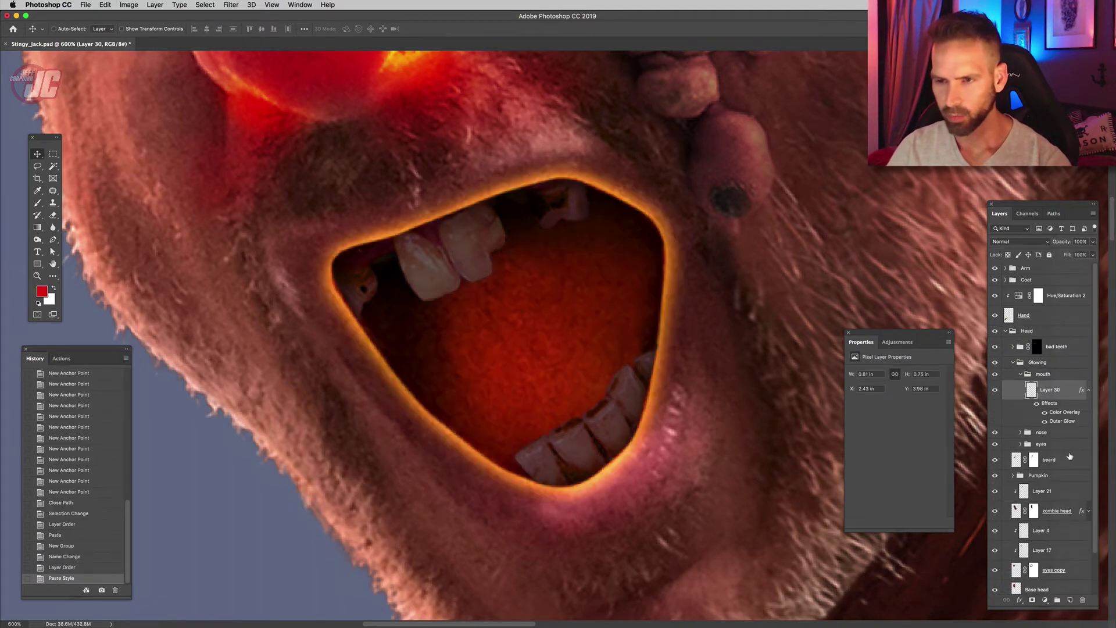
click(1021, 432)
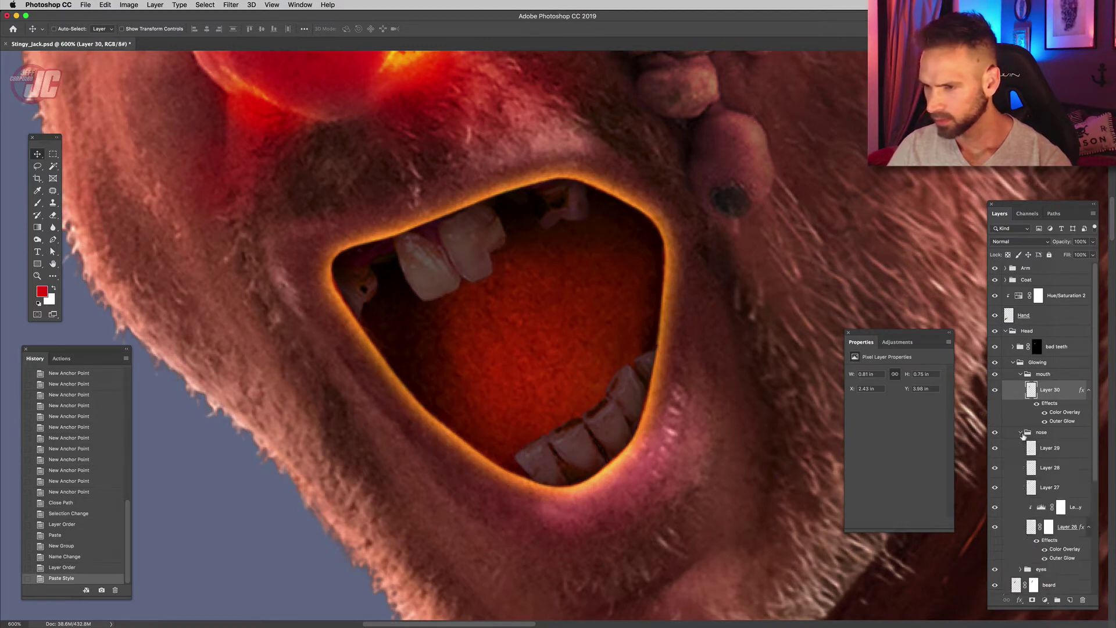
drag(1079, 510, 1077, 389)
right_click(1075, 388)
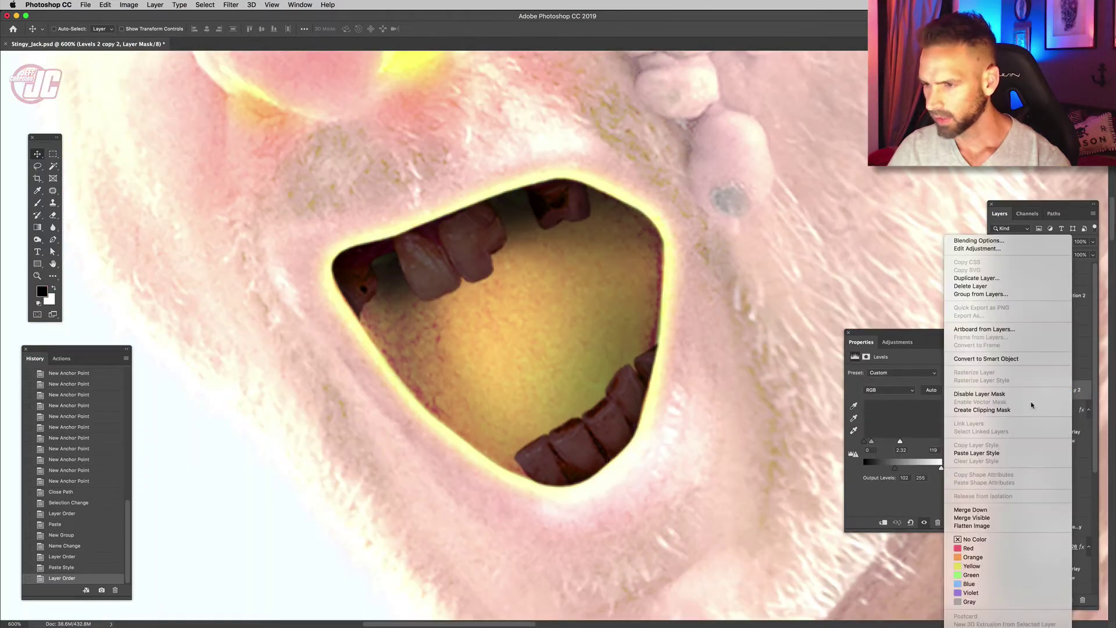
click(988, 410)
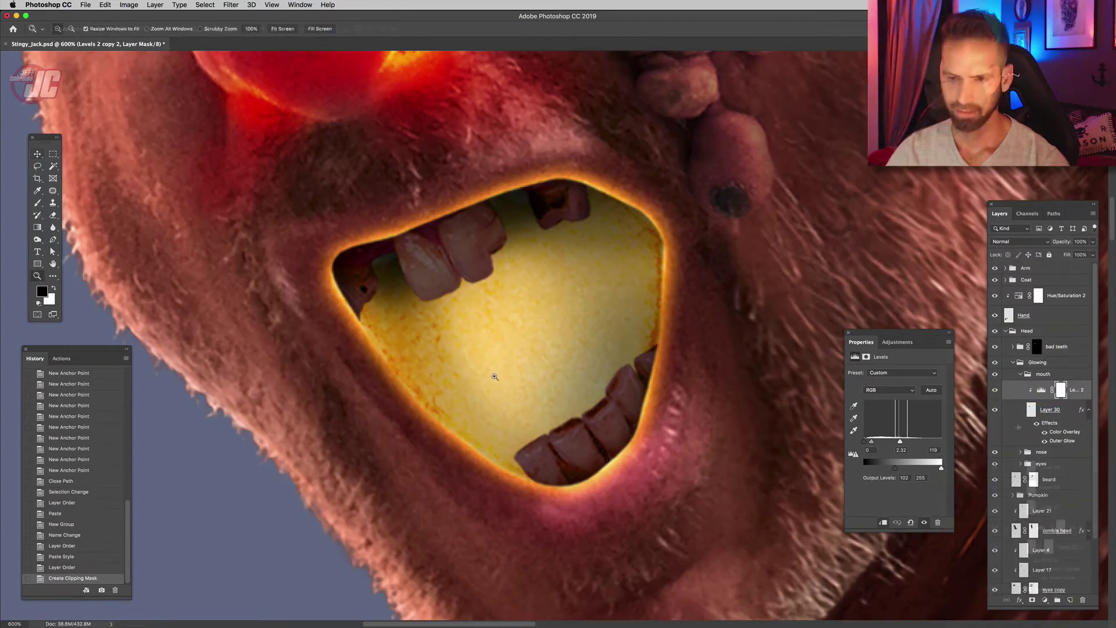
- Darken the mouth glow by raising the input black point of its clipped Levels adjustment
key(z)
alt+click(493, 376)
drag(498, 321, 514, 393)
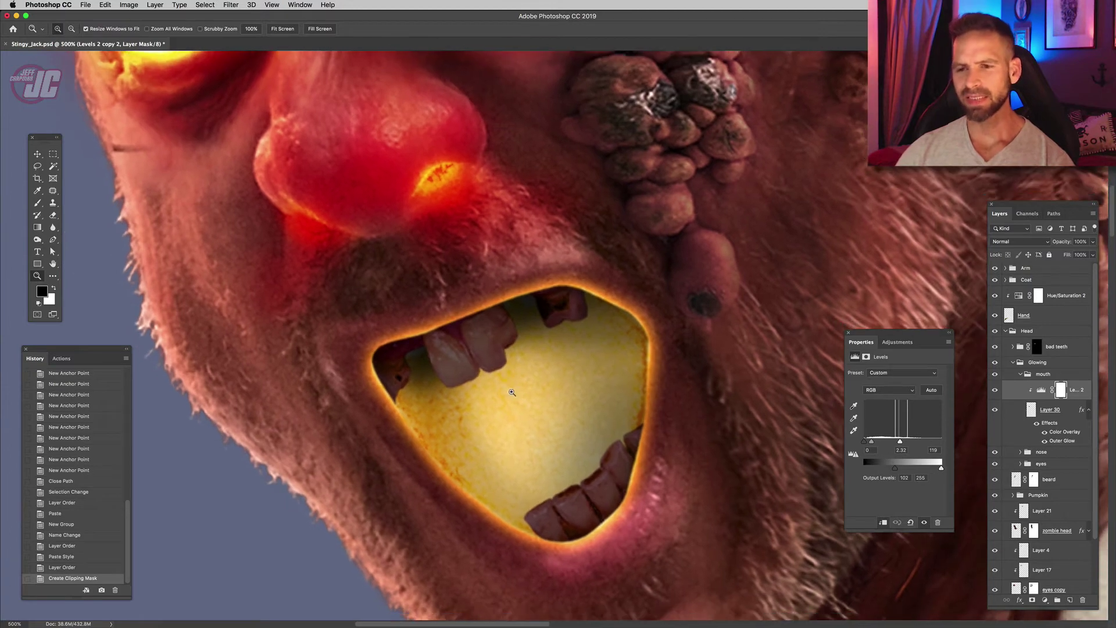
alt+click(517, 393)
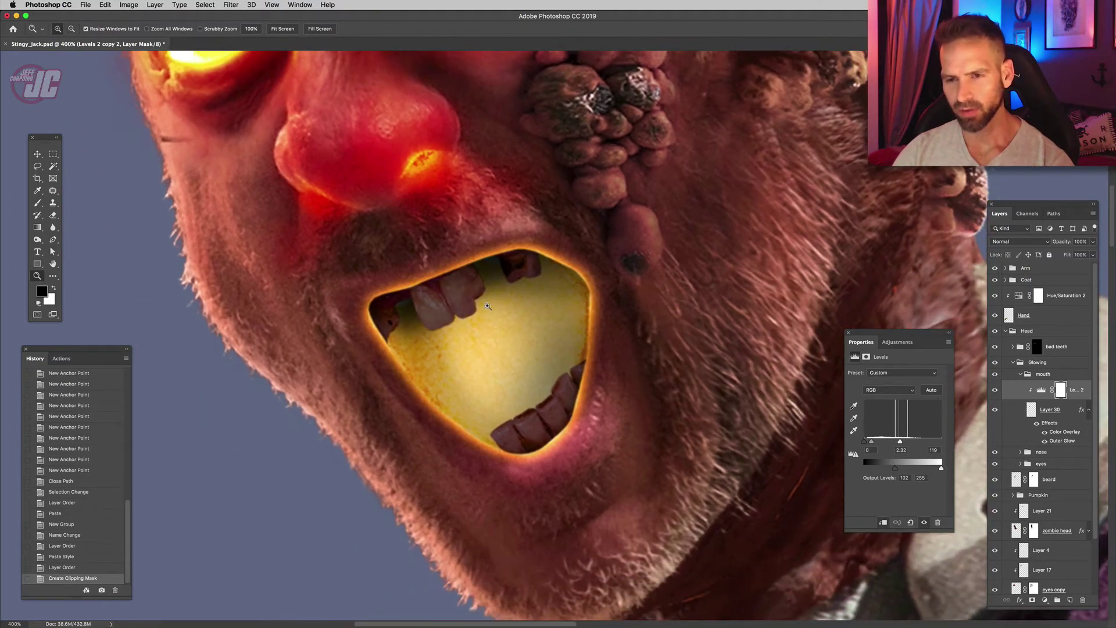
click(38, 154)
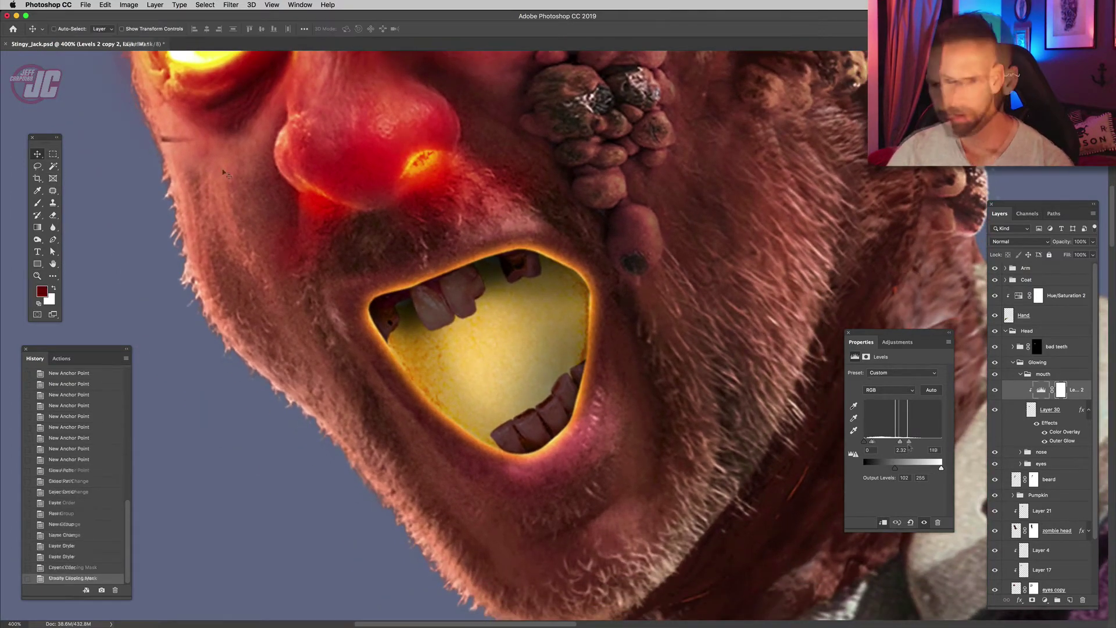
drag(873, 443, 916, 443)
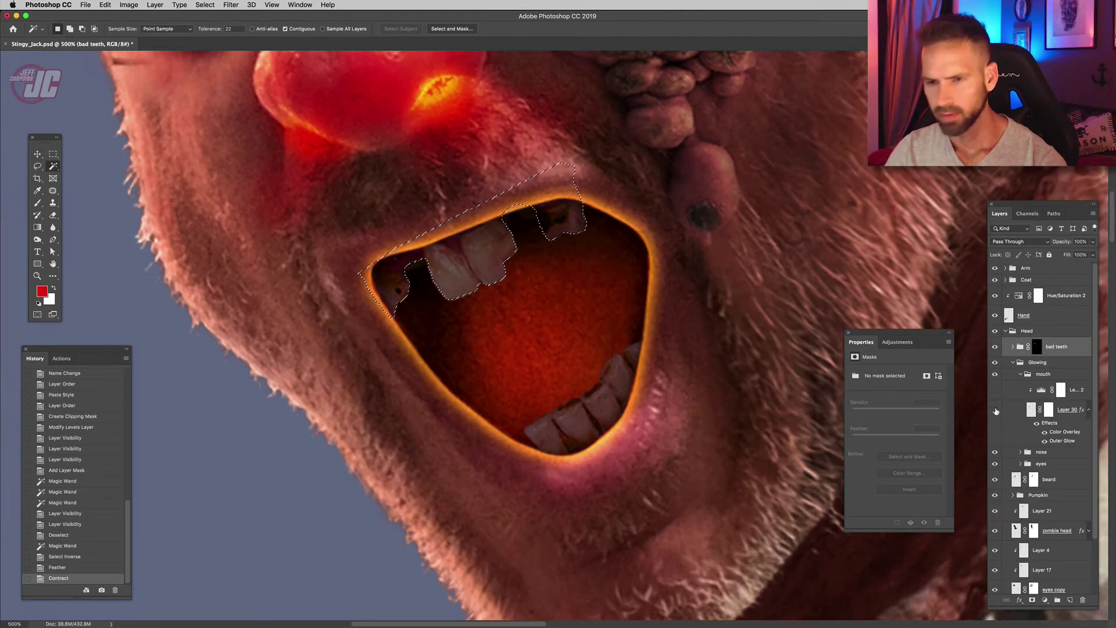
- Mask the glow off the selected upper teeth by filling that selection with black on Layer 30's mask, and deselect
click(995, 410)
click(995, 410)
drag(1048, 409, 1045, 413)
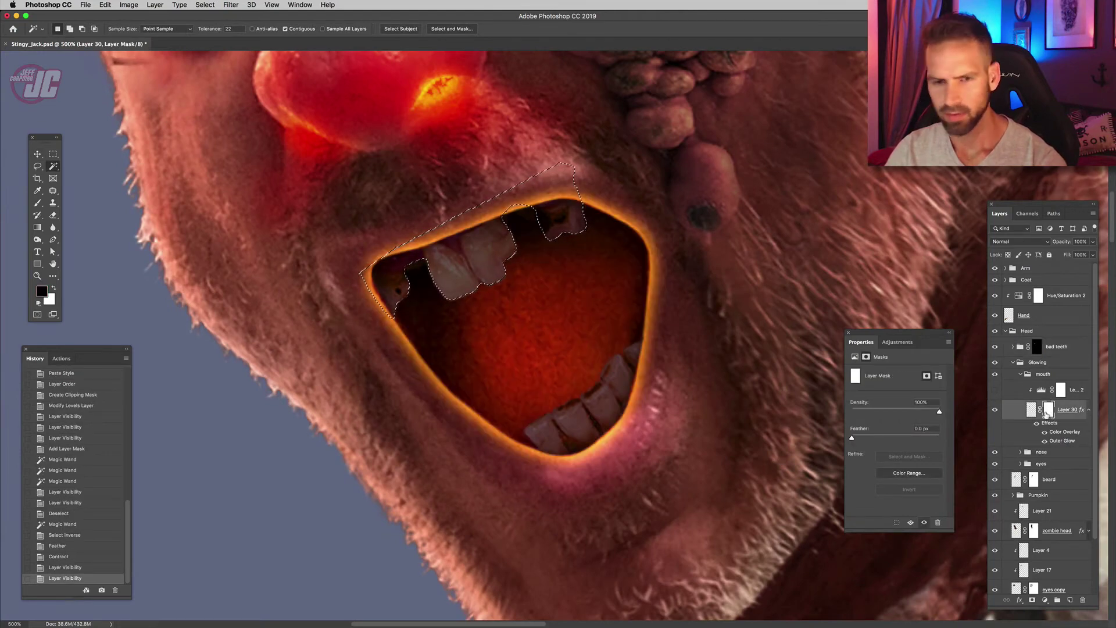
key(alt+BackSpace)
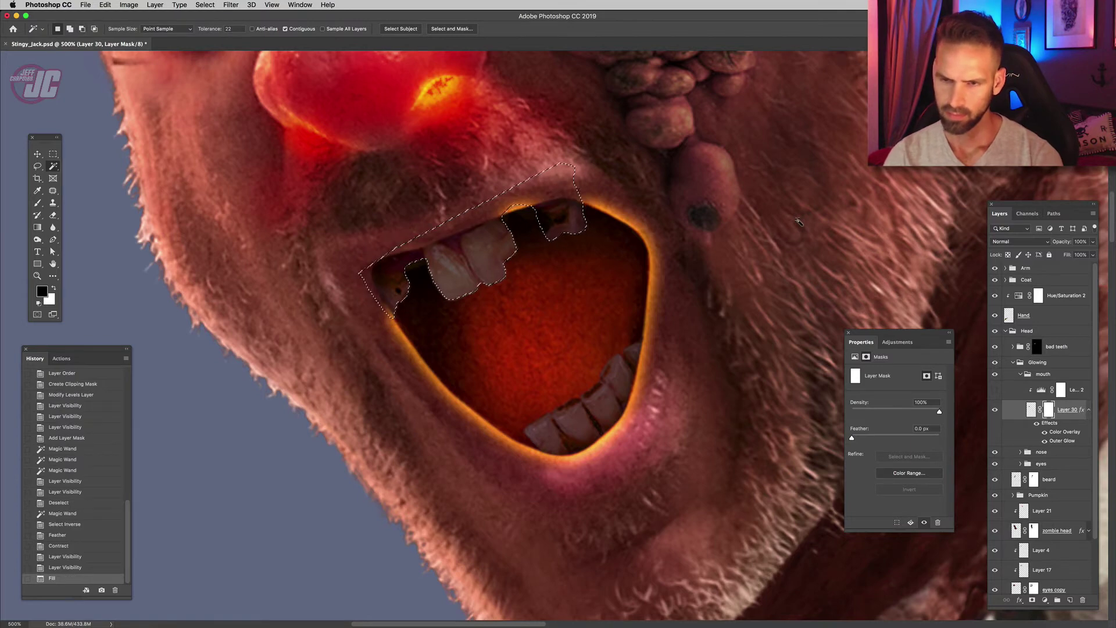
key(ctrl+d)
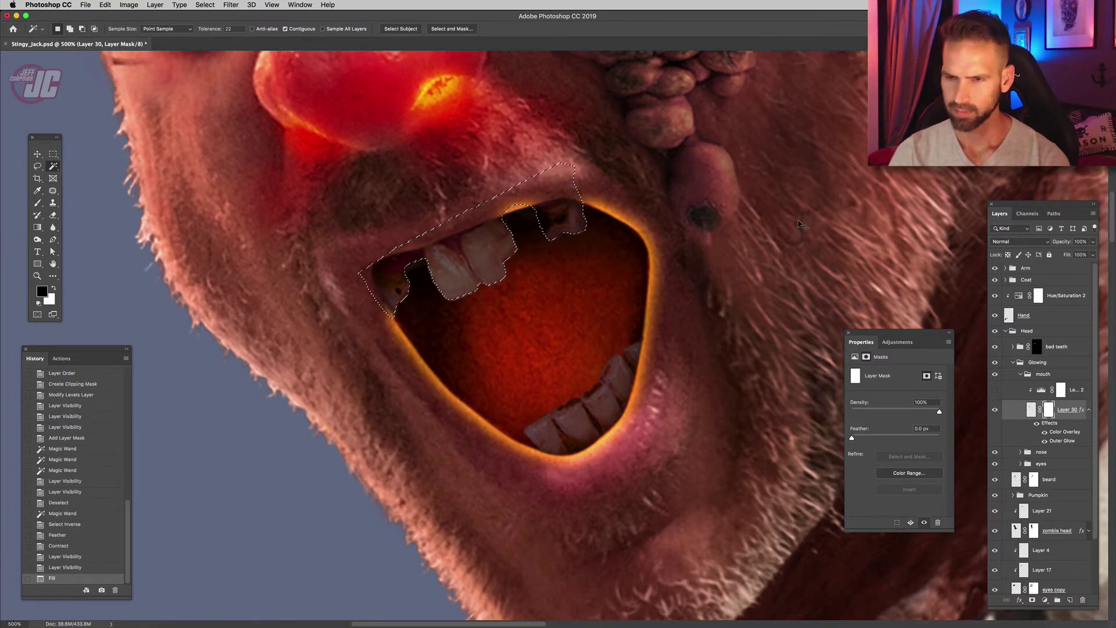
- Select the lower teeth, fill that selection with black on Layer 30's mask, and deselect
scroll(1098, 478, down, 2)
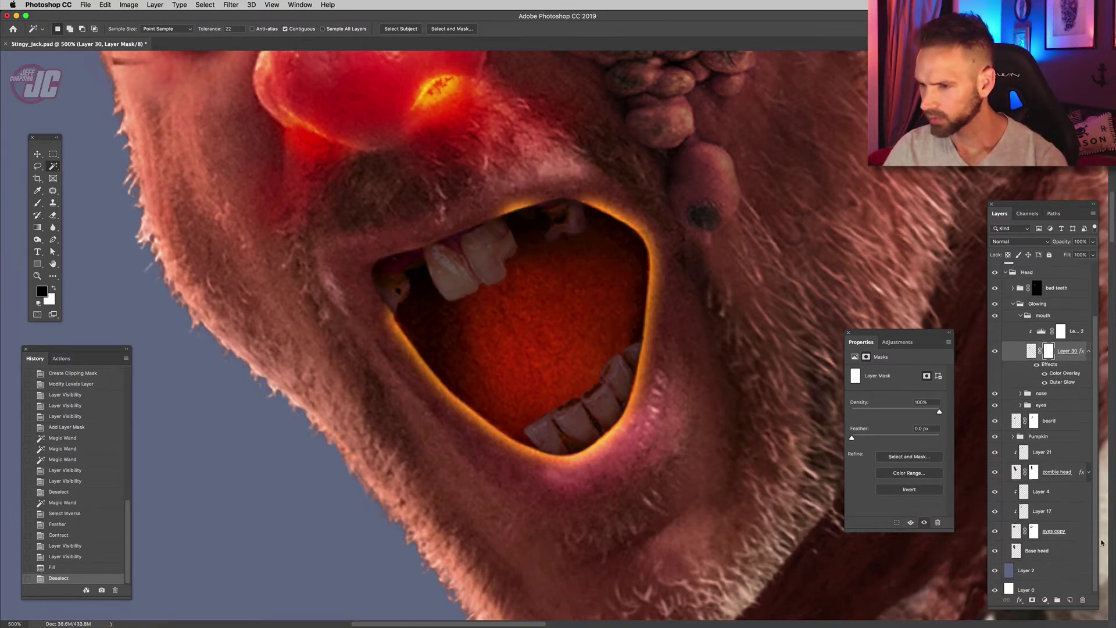
click(1053, 526)
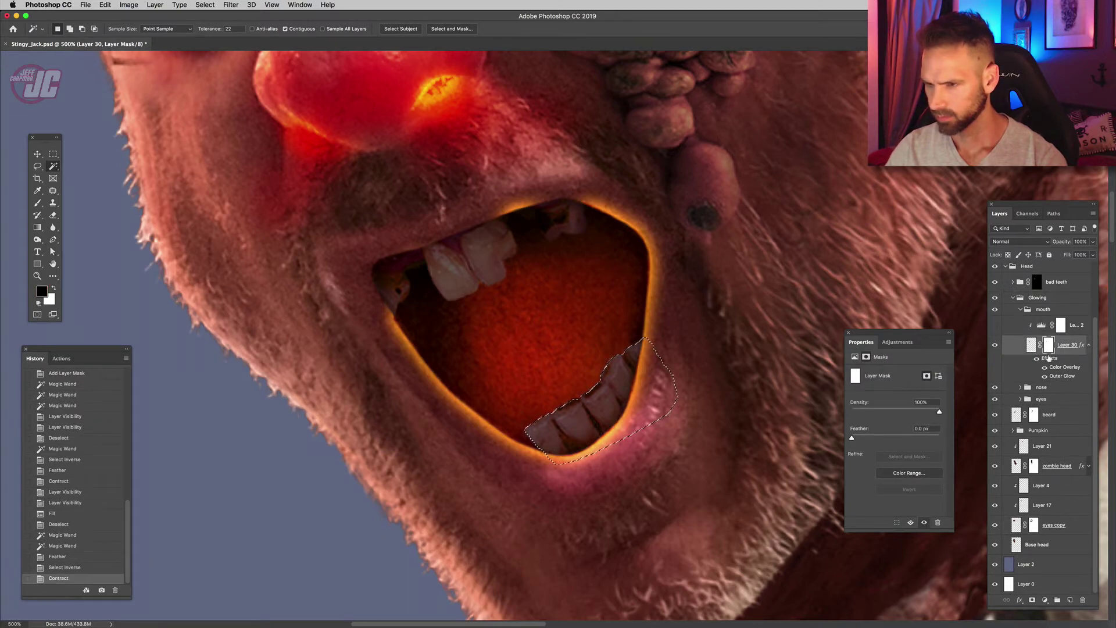
key(alt+BackSpace)
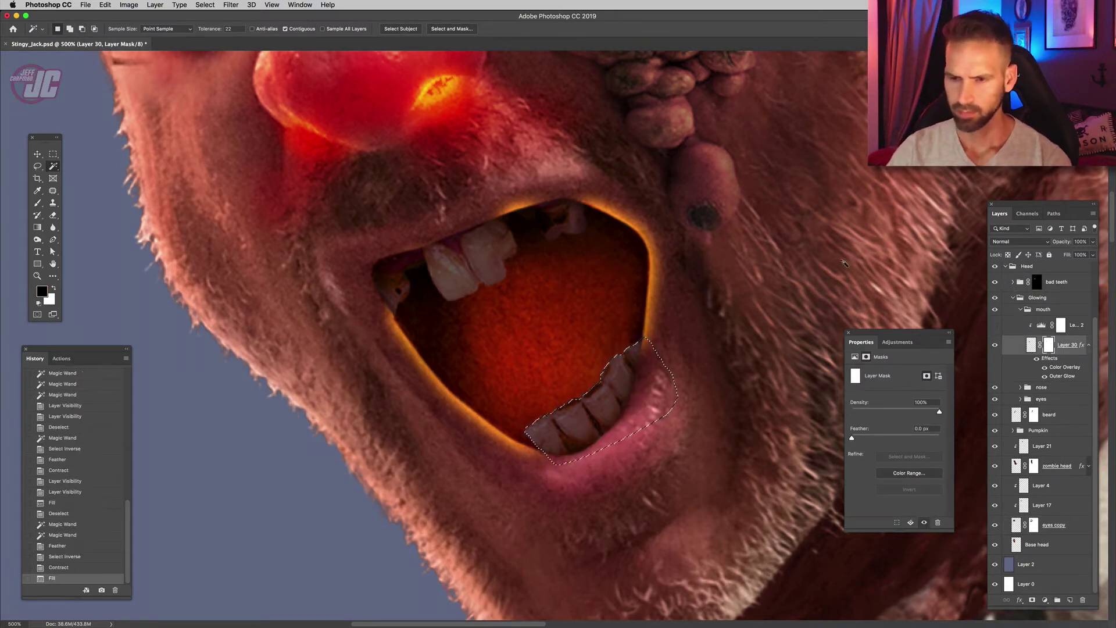
key(ctrl+d)
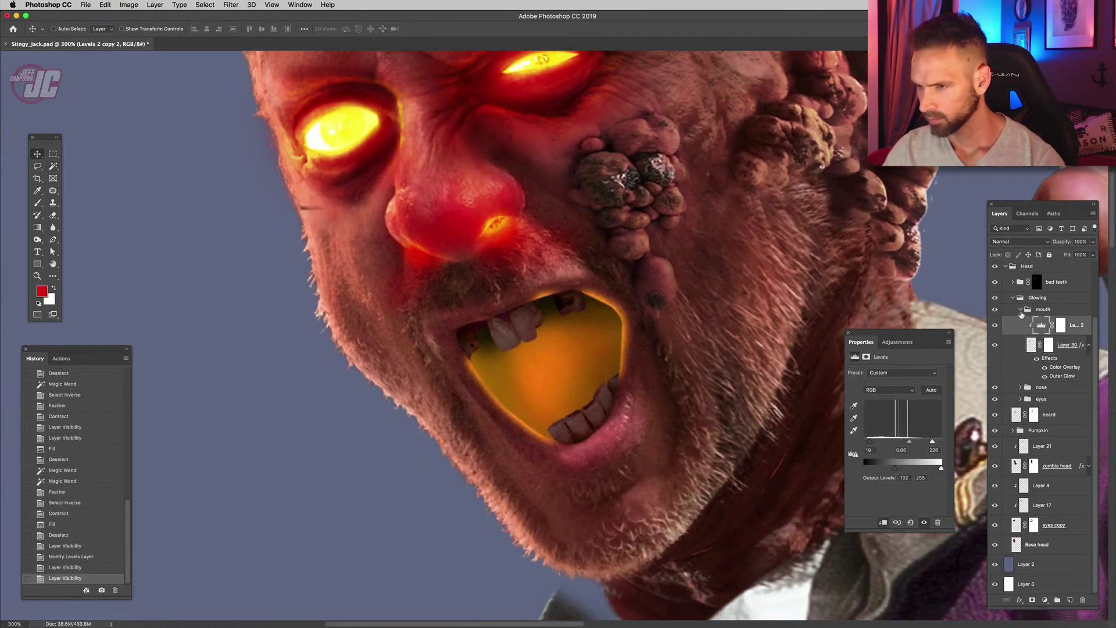
- Hide the mouth group and turn the mouth Work Path into a selection with a 1 pixel feather radius
click(1021, 319)
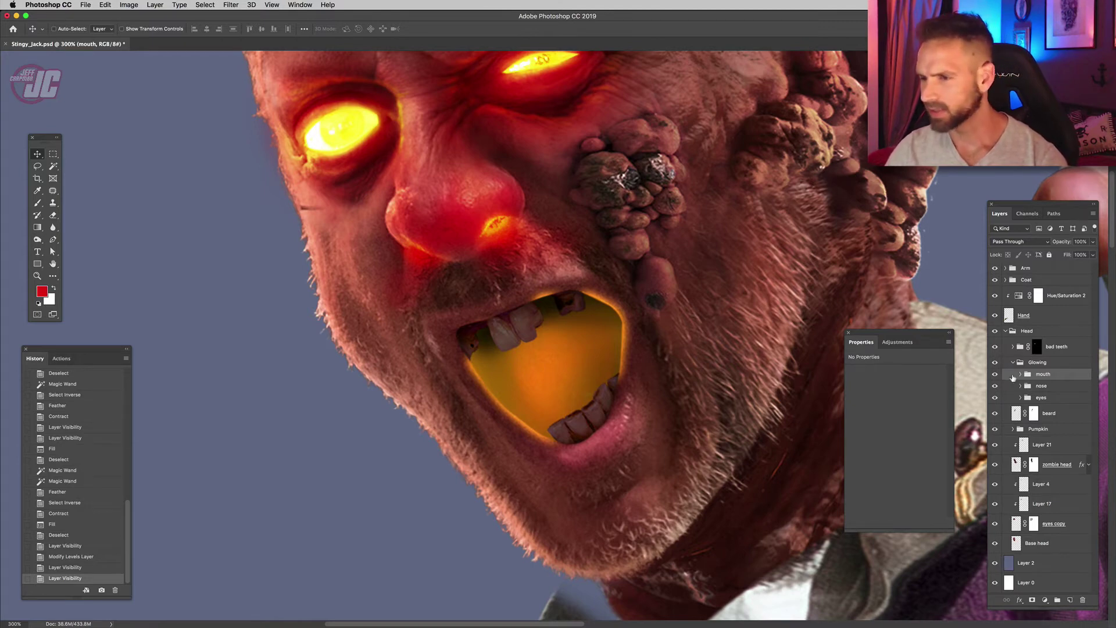
key(super+comma)
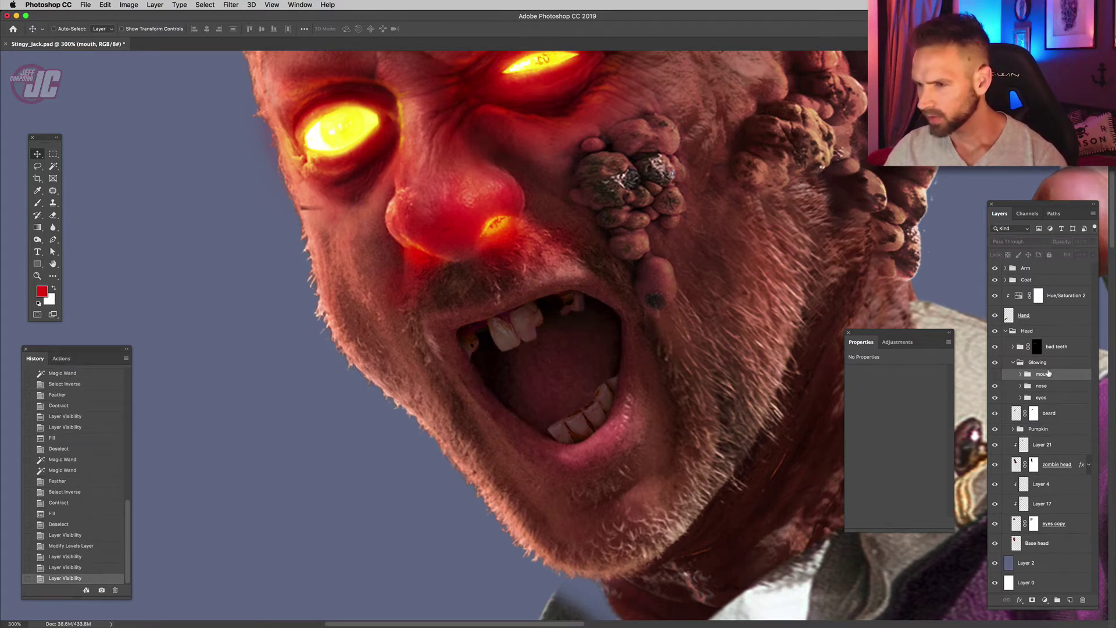
scroll(696, 257, down, 5)
click(1054, 215)
click(1092, 214)
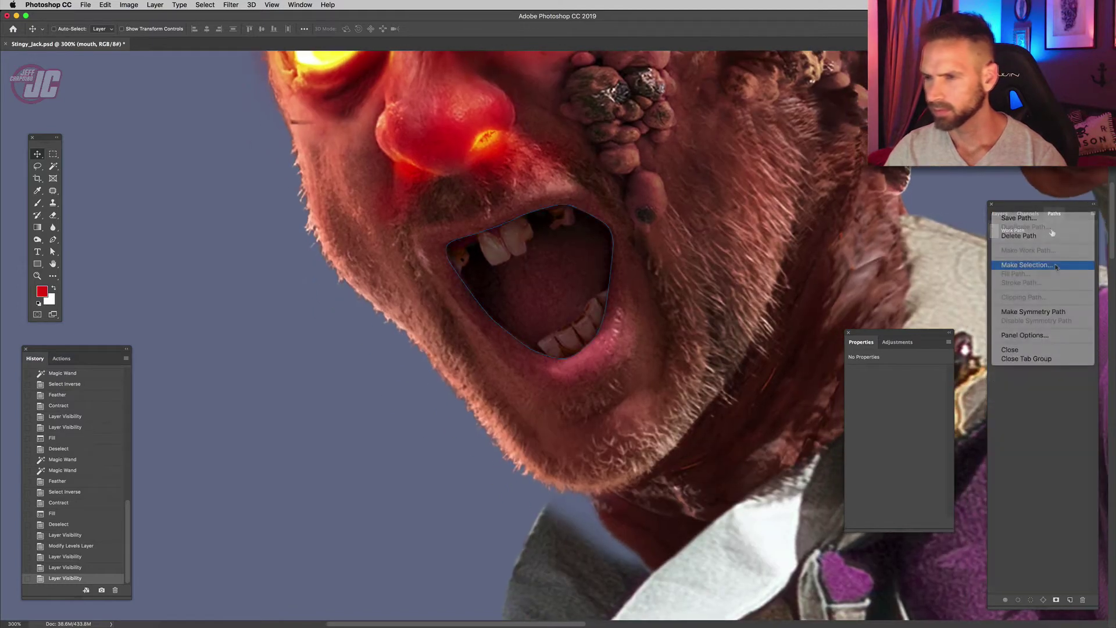
click(1021, 264)
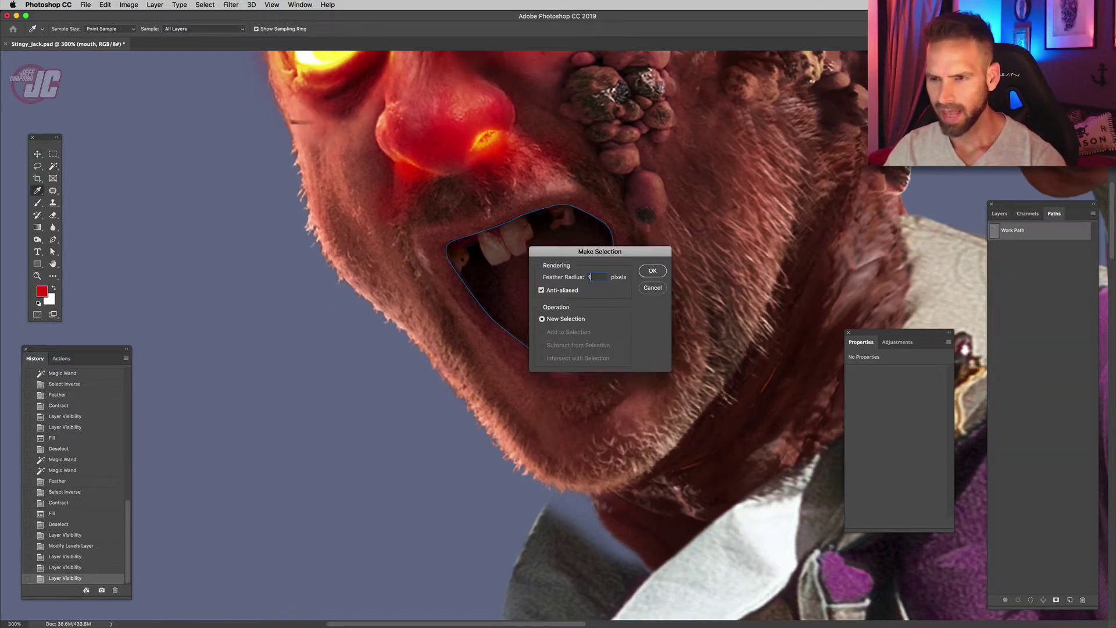
click(652, 271)
- Create a group masked by the mouth selection above the mouth group, with a new Overlay layer inside it
click(1000, 213)
key(F2)
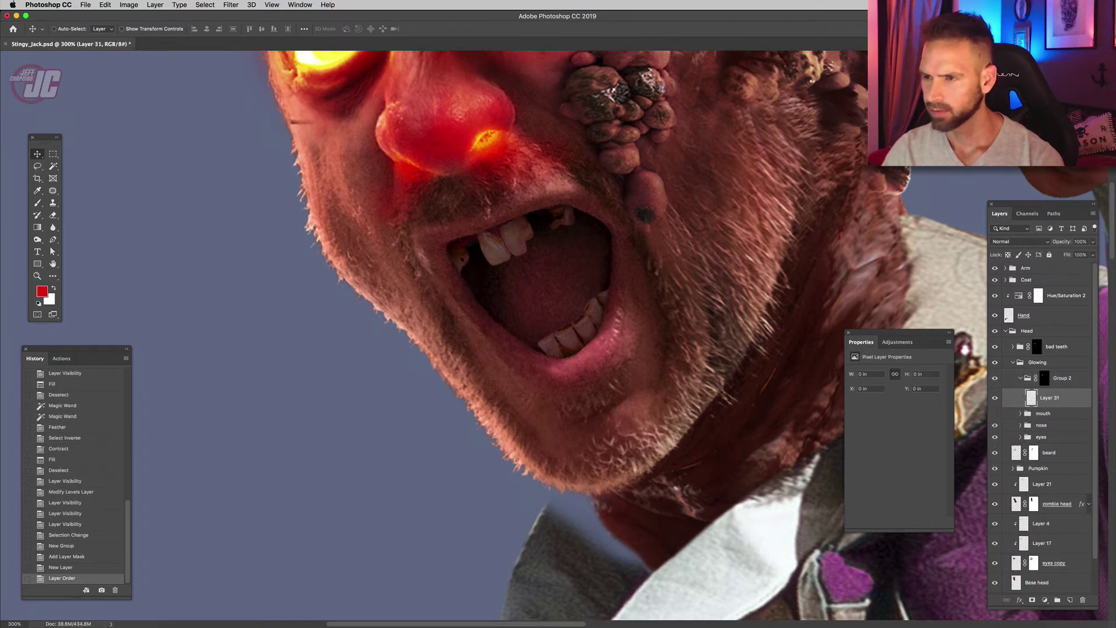
click(1020, 241)
click(1019, 344)
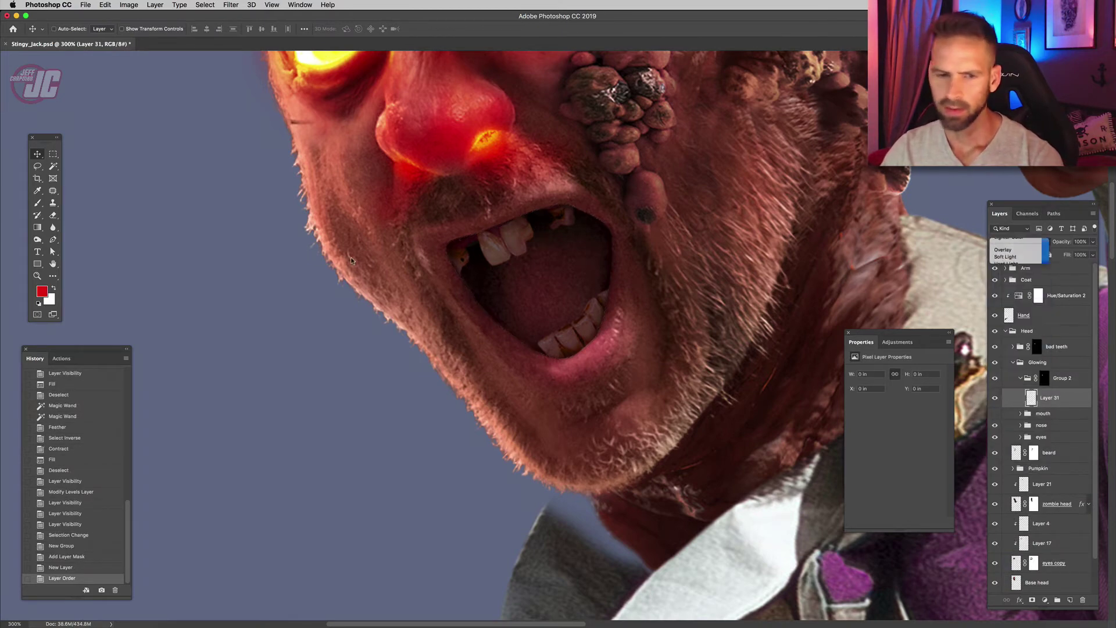
- Paint a red glow inside the mouth opening on Layer 31 with an enlarged soft round brush
click(42, 291)
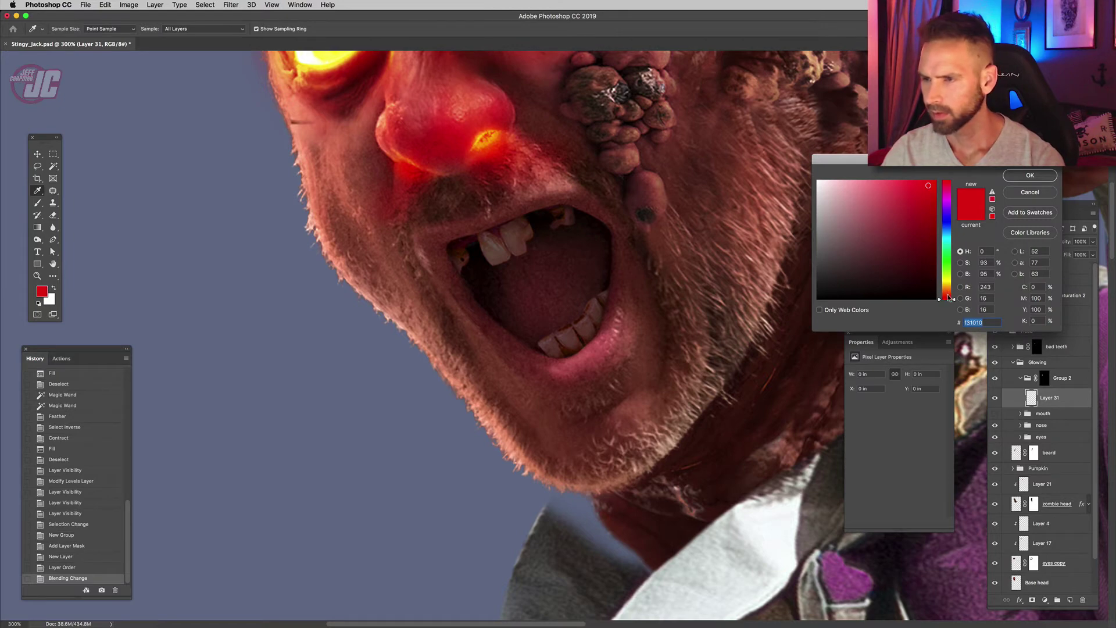
key(Return)
key(b)
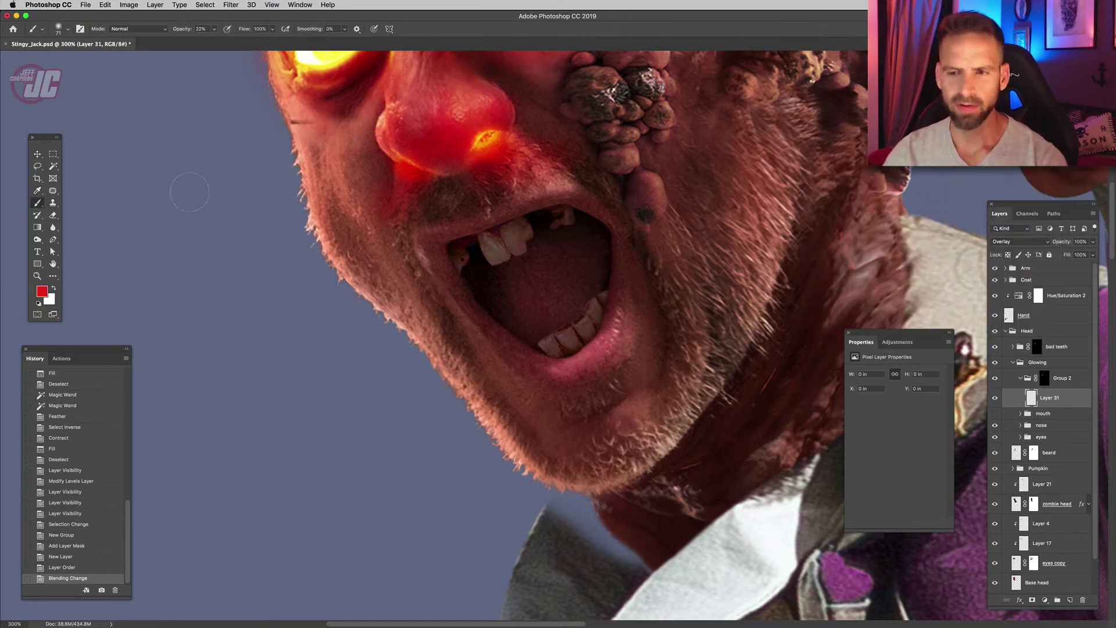
right_click(602, 249)
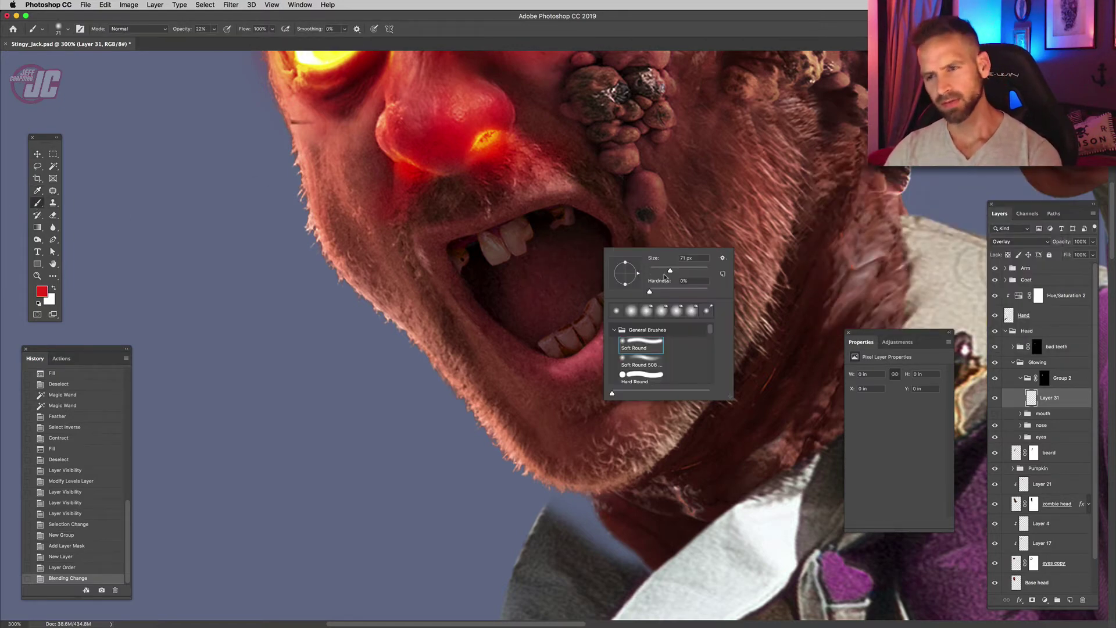
mouse_move(530, 247)
mouse_down()
mouse_move(497, 244)
mouse_move(571, 226)
mouse_up()
click(505, 249)
click(571, 225)
click(569, 227)
click(565, 228)
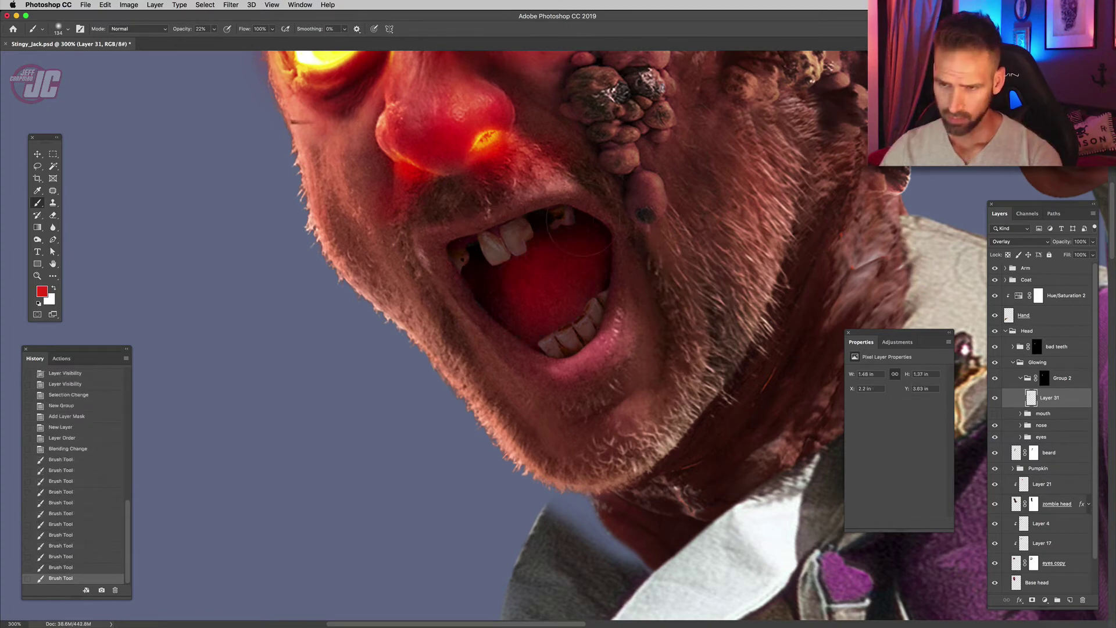
click(561, 228)
click(560, 228)
click(552, 229)
click(537, 232)
click(524, 237)
mouse_move(502, 245)
mouse_down()
mouse_move(553, 394)
mouse_move(518, 265)
mouse_up()
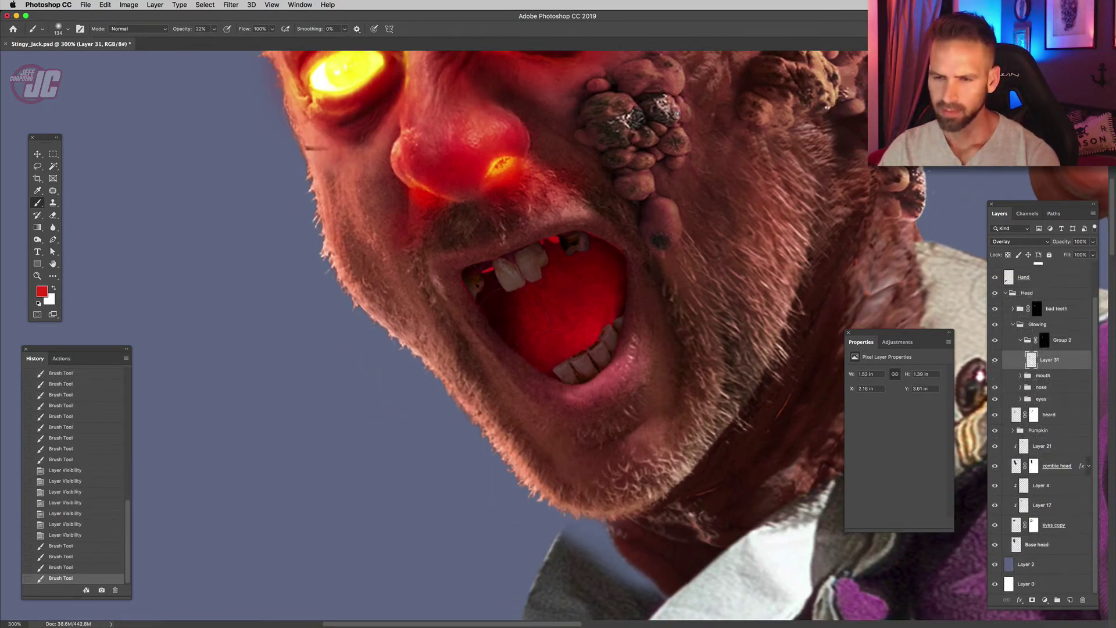
- Add a layer above Layer 31, brush orange into the mouth, and set its blend mode to Linear Dodge (Add)
click(1071, 600)
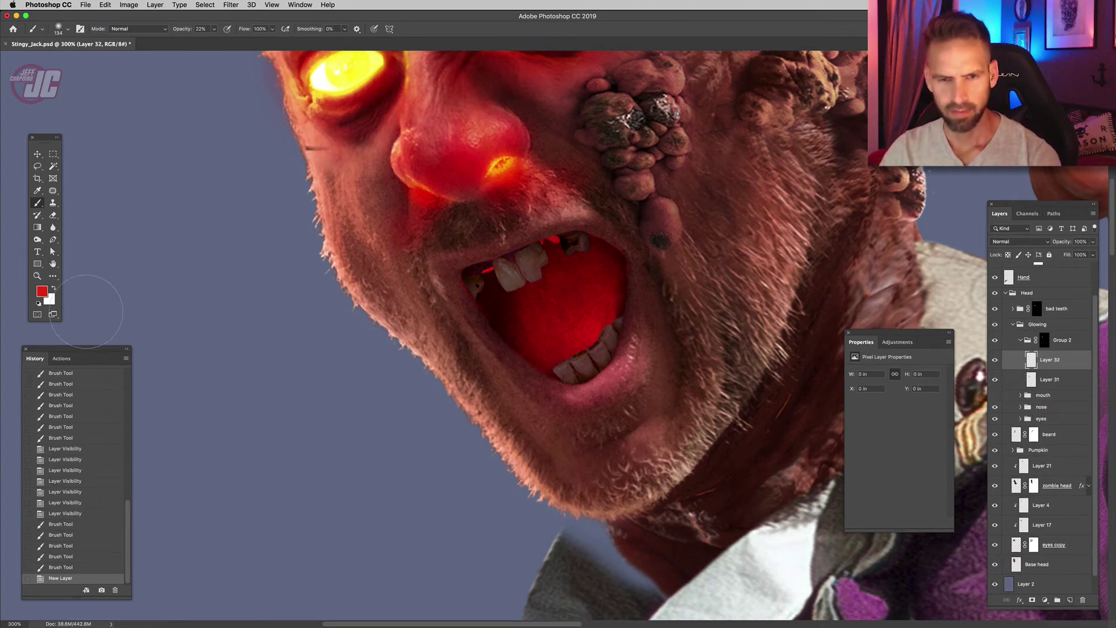
click(42, 291)
click(948, 288)
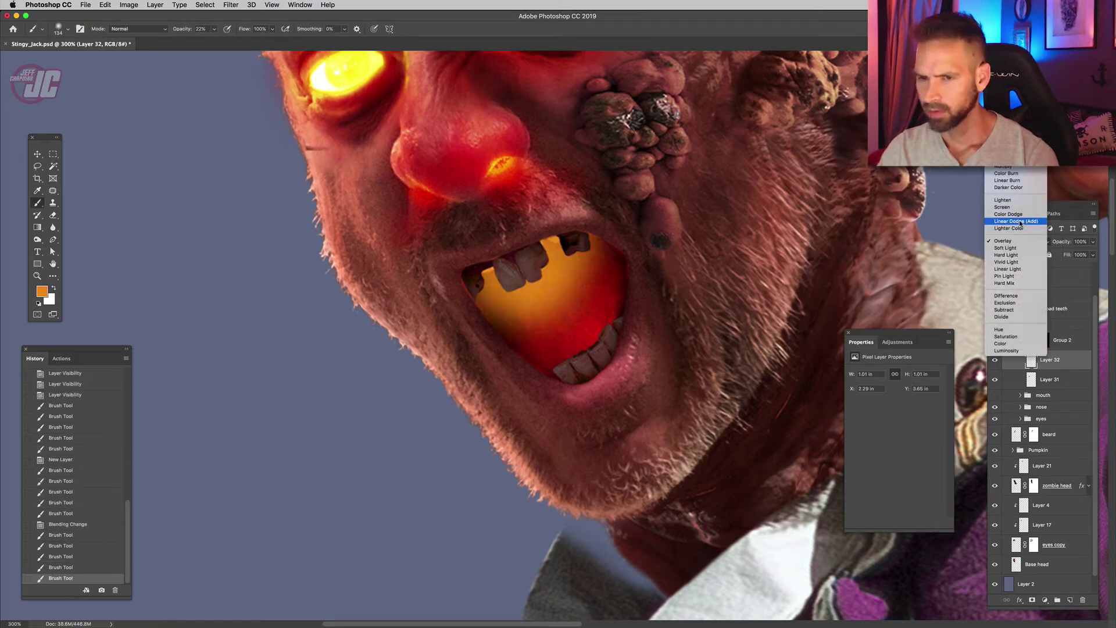
click(1020, 222)
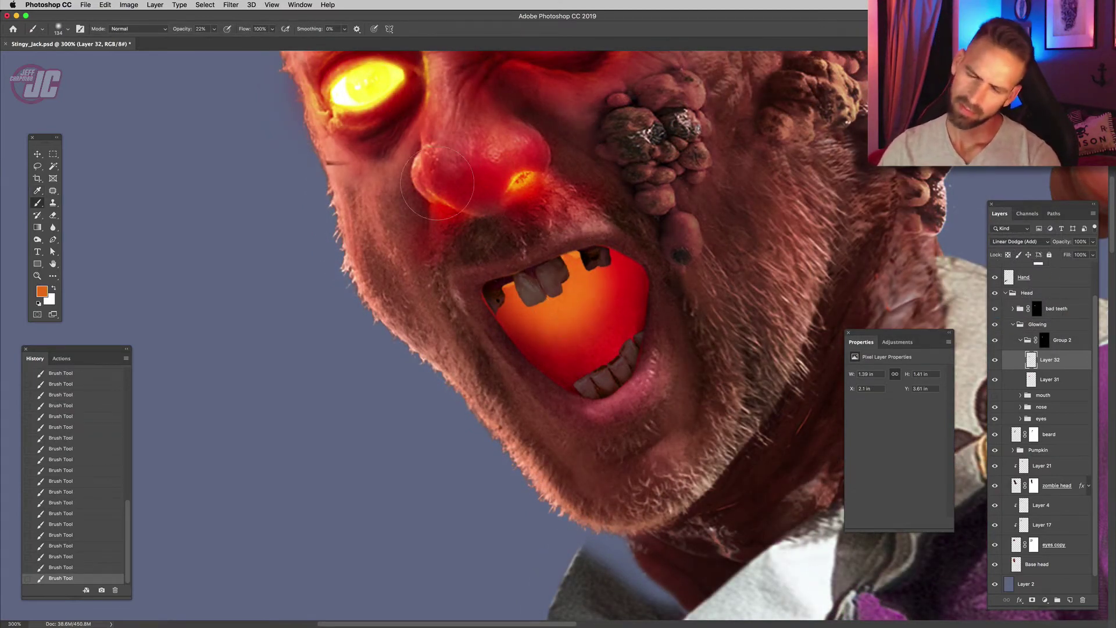
- Shift the foreground colour to a redder hue for painting the mouth glow on Layer 32
click(41, 291)
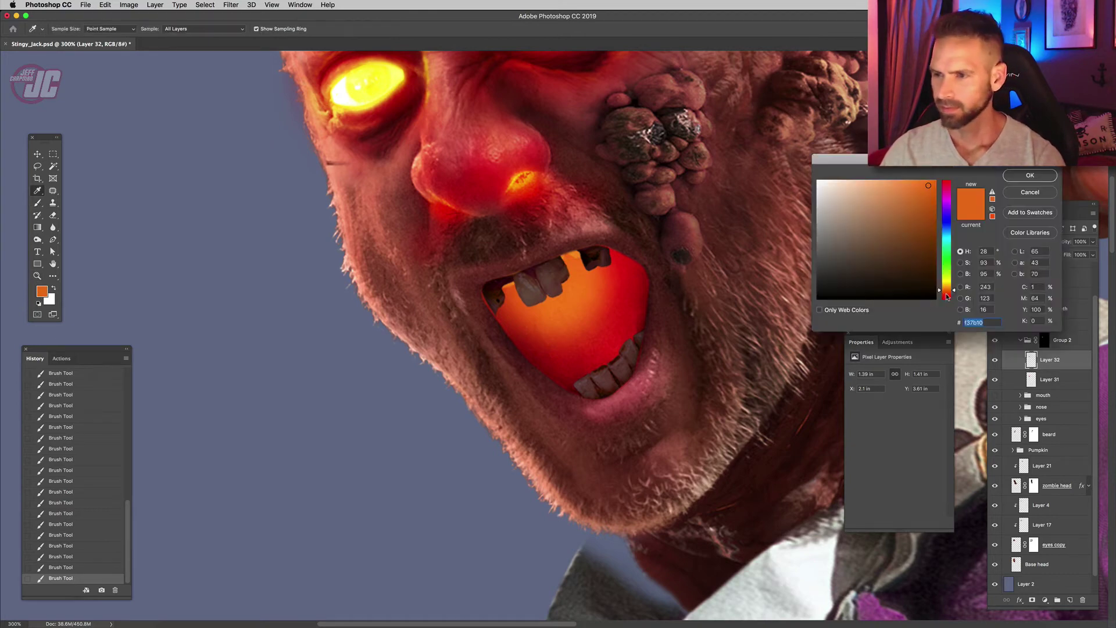
drag(948, 296, 948, 300)
click(1030, 175)
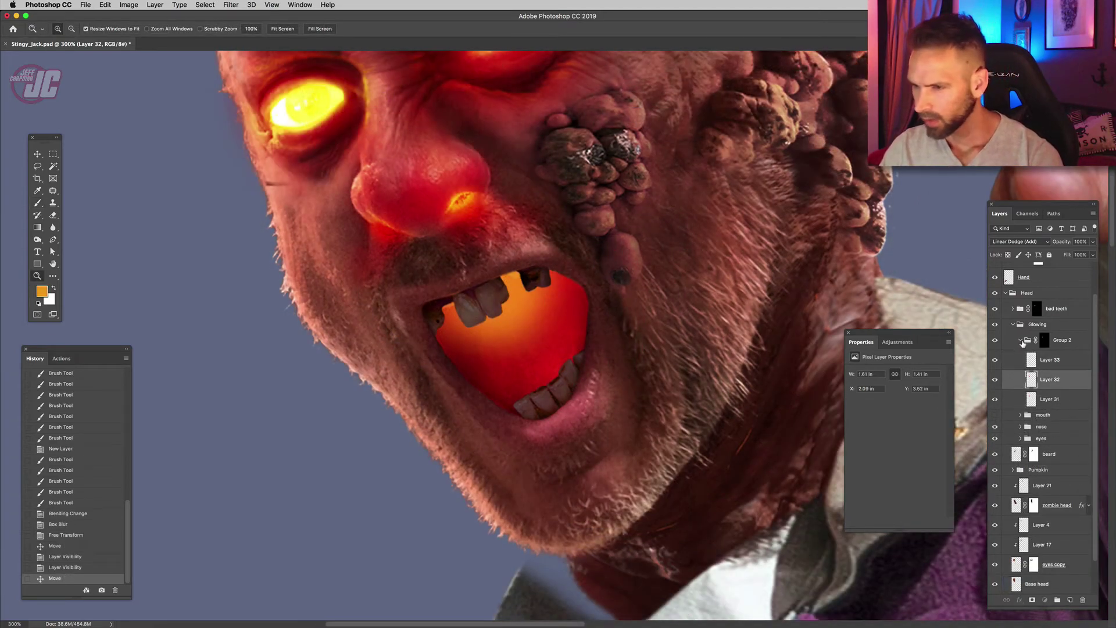
- Collapse Group 2 and add a new layer above the bad teeth group with its blend mode set to Overlay
click(1021, 339)
click(1038, 328)
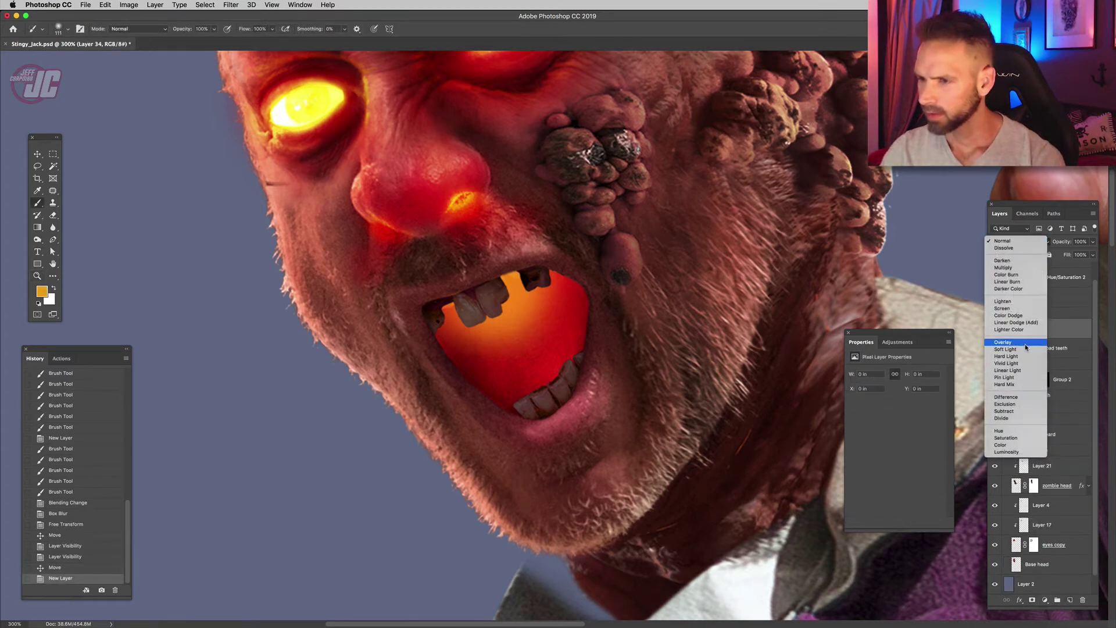
click(1026, 342)
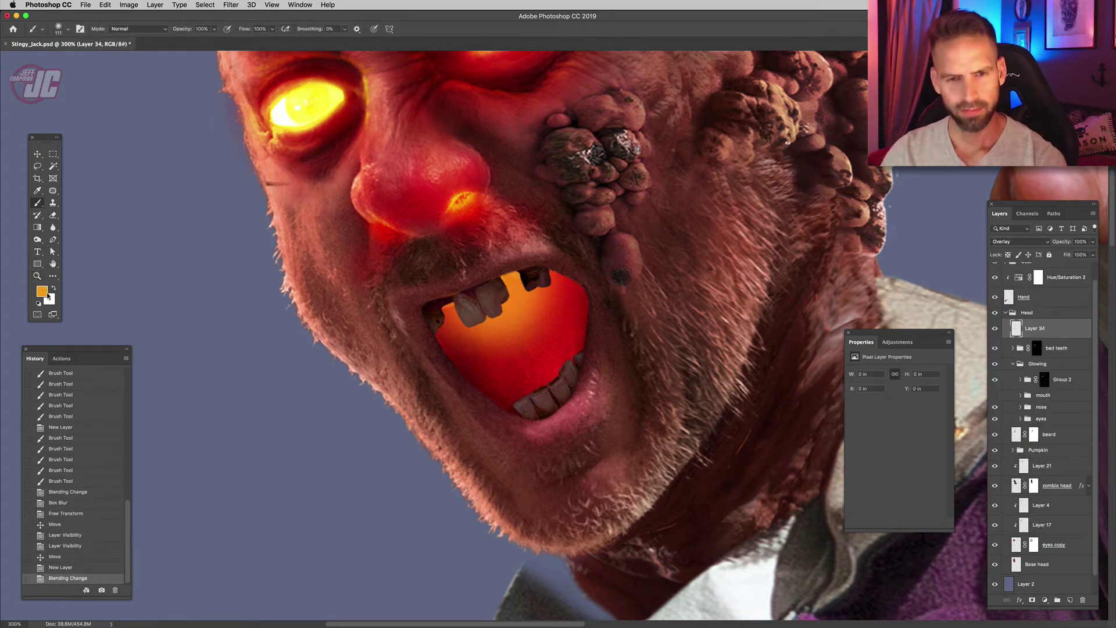
- Paint red over the upper teeth and along the inner lip edge on Layer 34, using a smaller brush for the finer areas
click(42, 291)
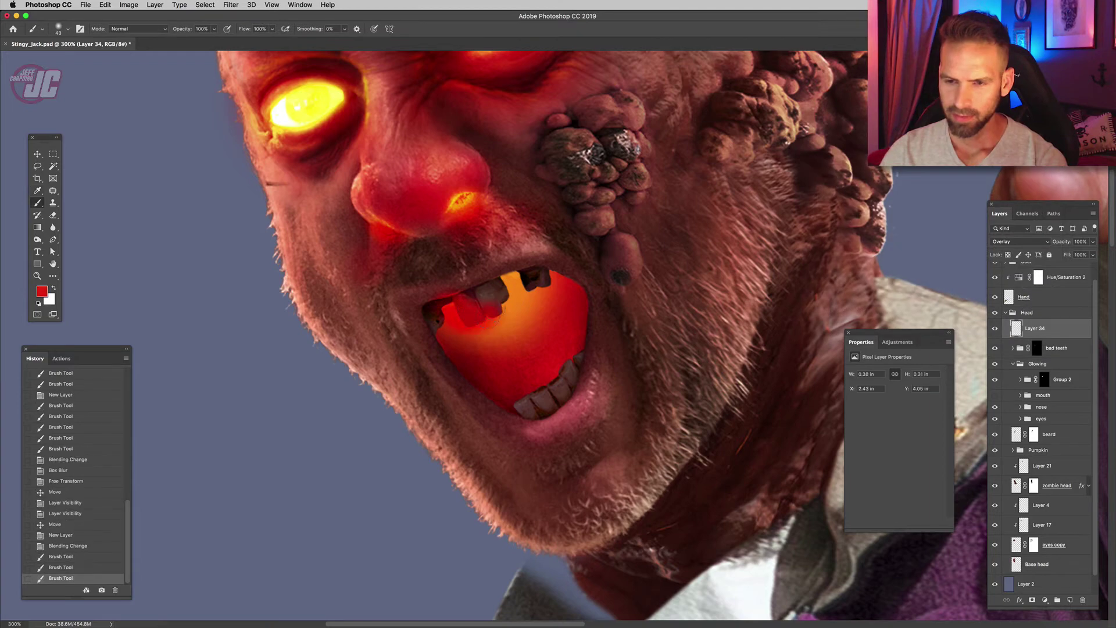
click(495, 310)
click(509, 298)
click(508, 284)
click(512, 281)
click(531, 292)
click(541, 291)
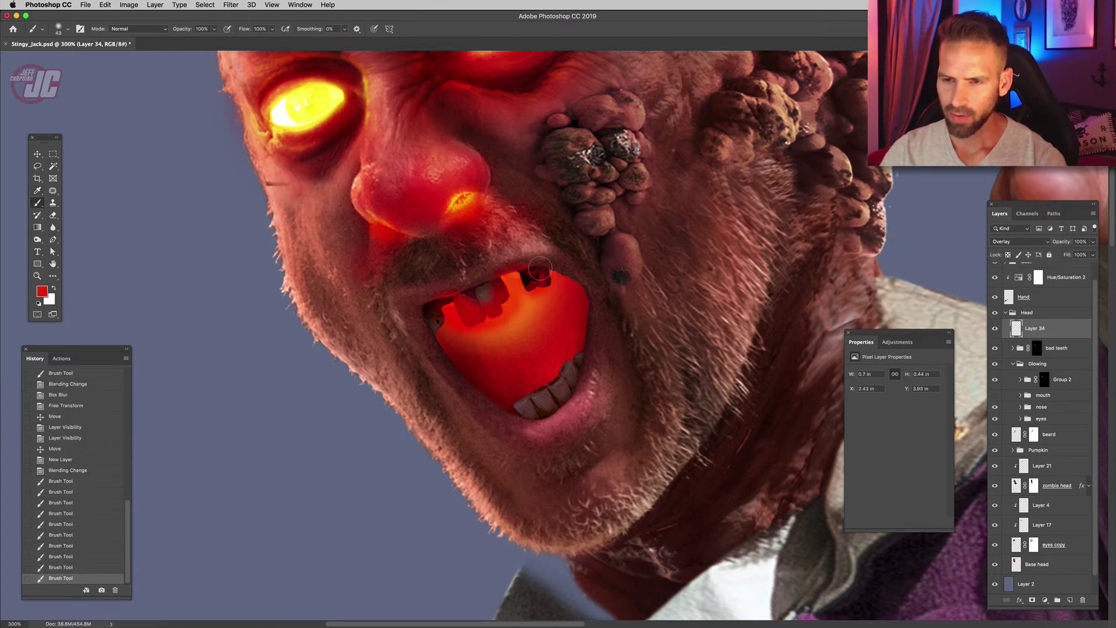
click(536, 272)
right_click(544, 267)
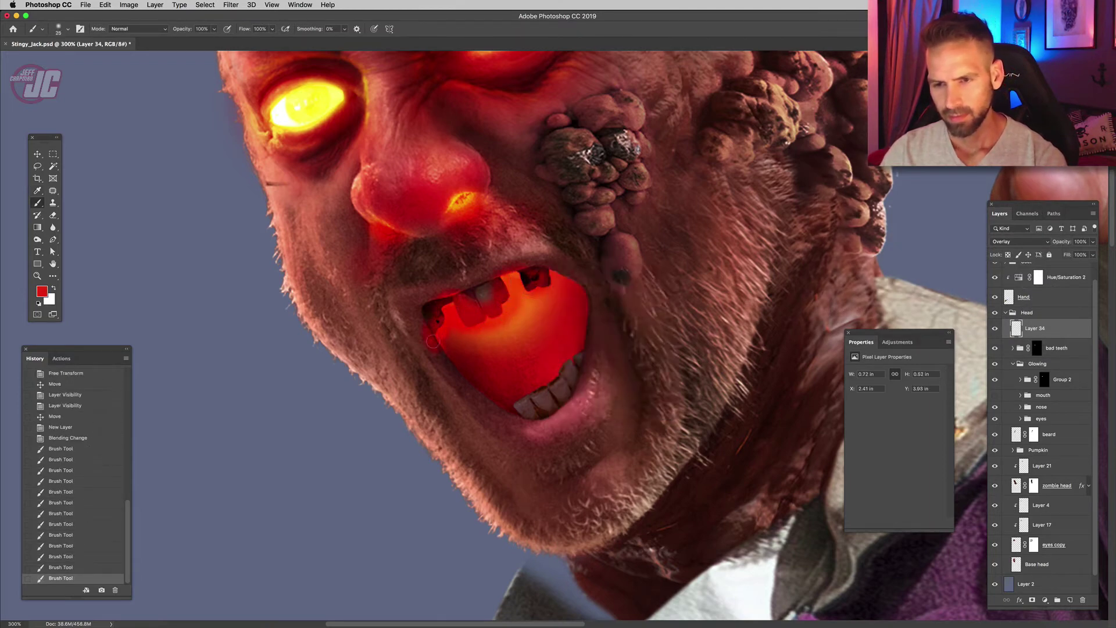
drag(448, 358, 500, 395)
- Soften the red paint on Layer 34 with a Gaussian Blur, lowering the radius from the preset amount
click(231, 5)
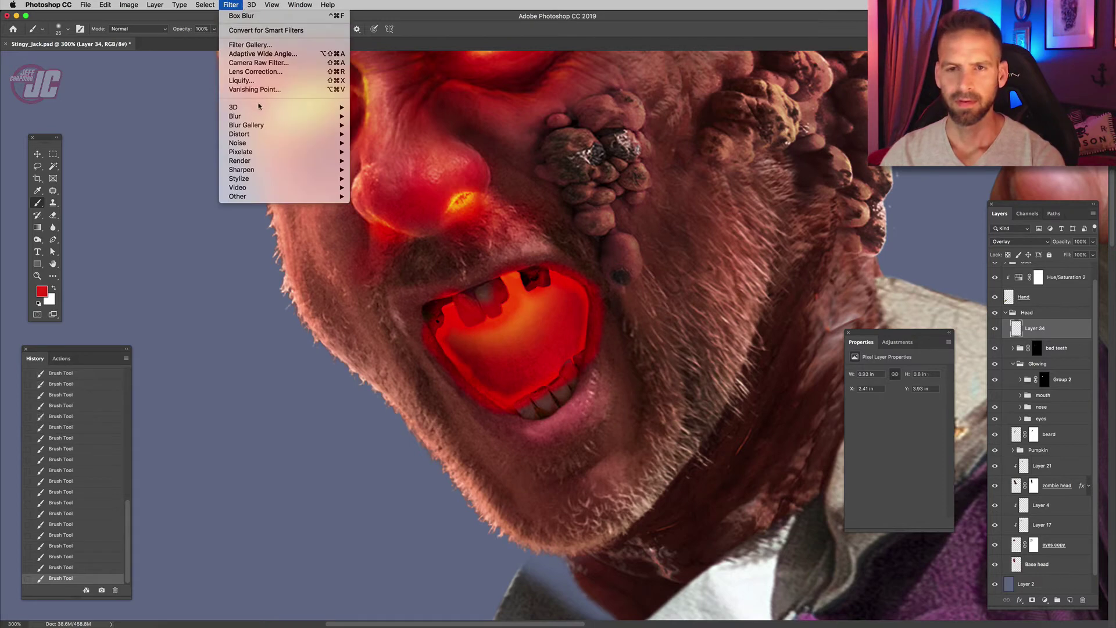
mouse_move(256, 115)
click(383, 151)
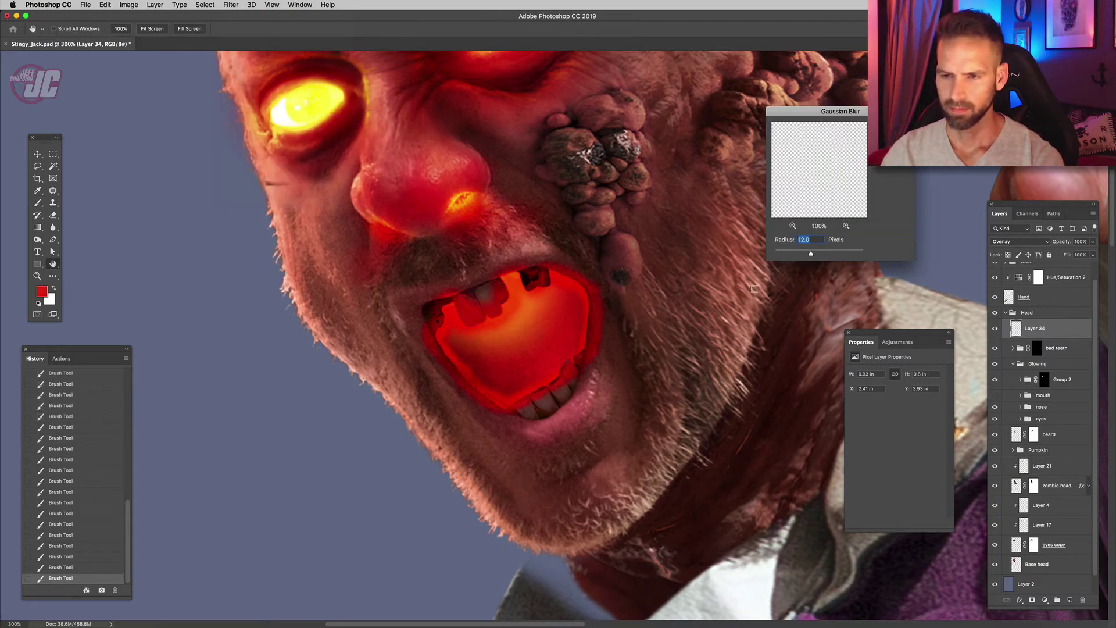
drag(807, 255, 803, 255)
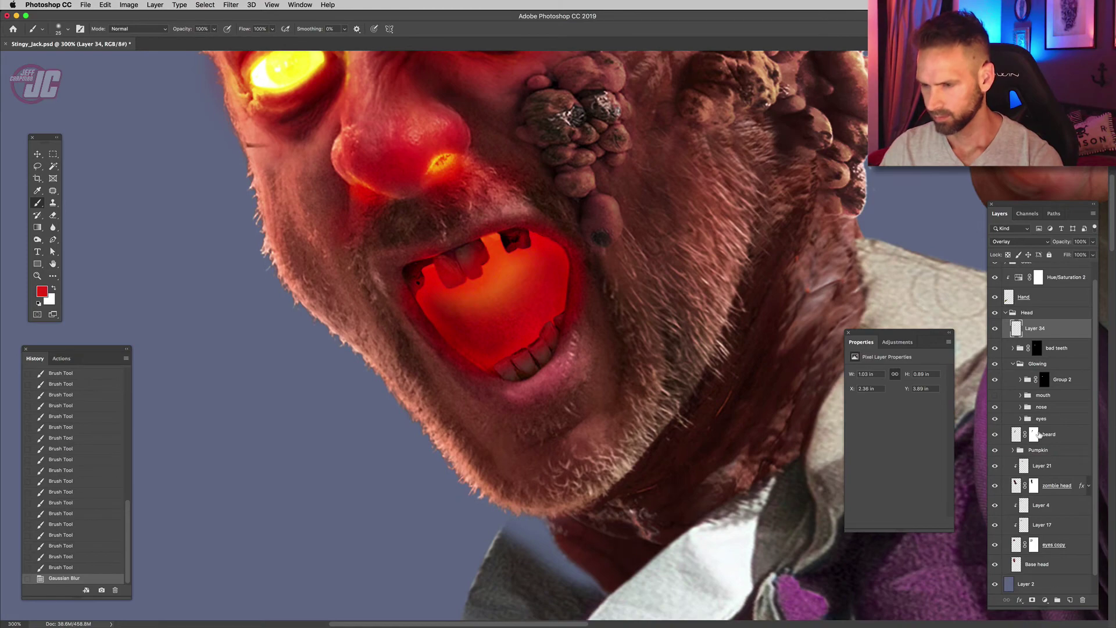
- Add a yellow Inner Glow to the teeth on Layer 7 in the bad teeth group and increase its size slightly
click(1040, 434)
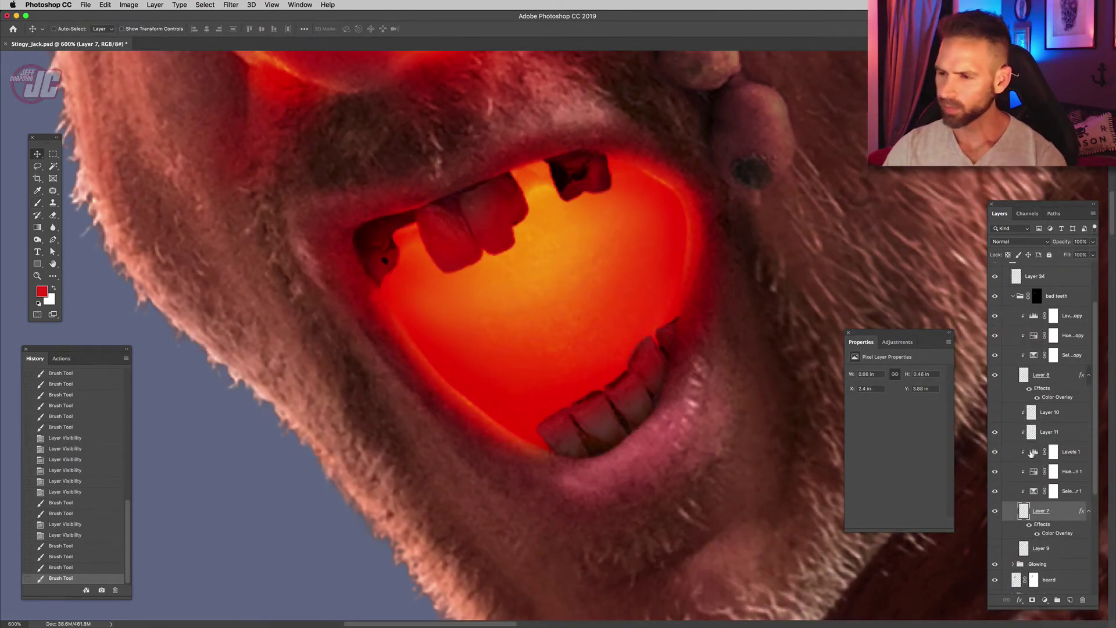
double_click(1066, 513)
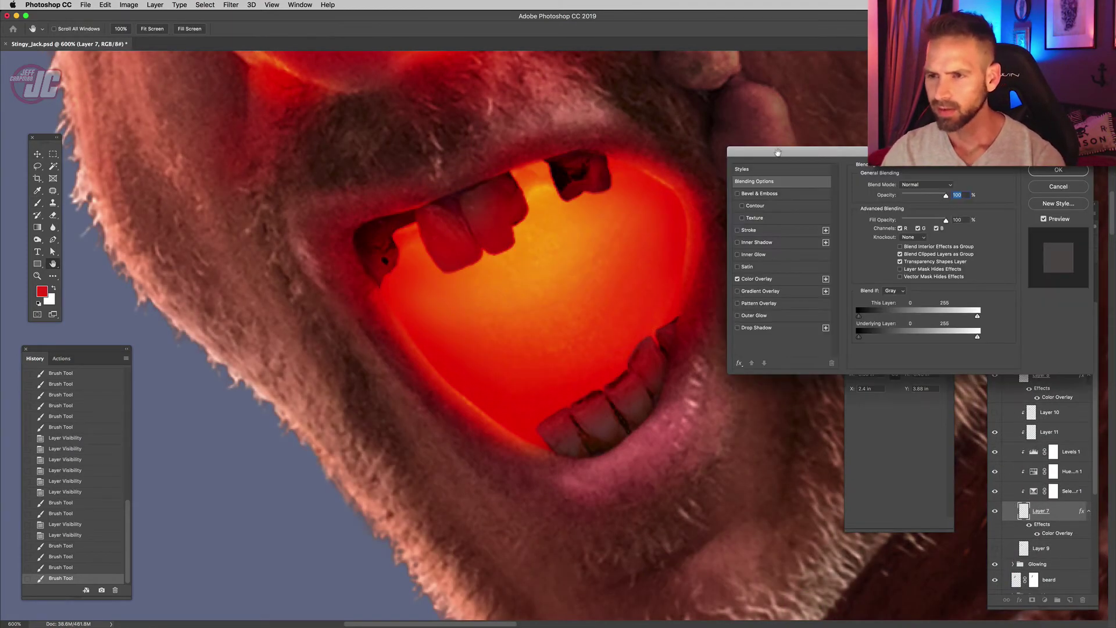
click(743, 239)
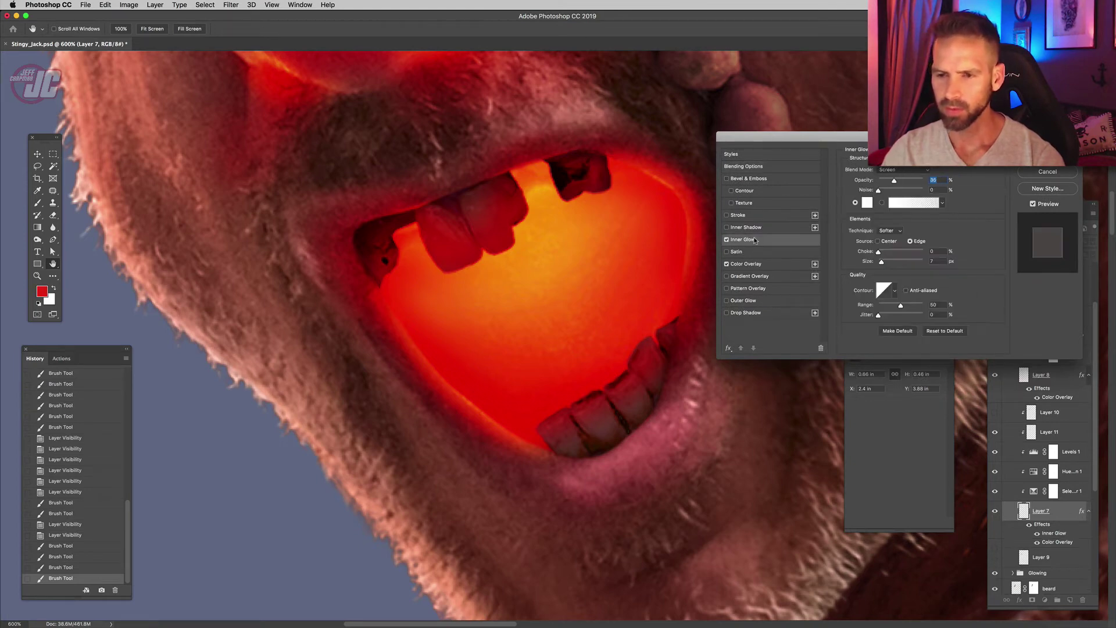
click(867, 202)
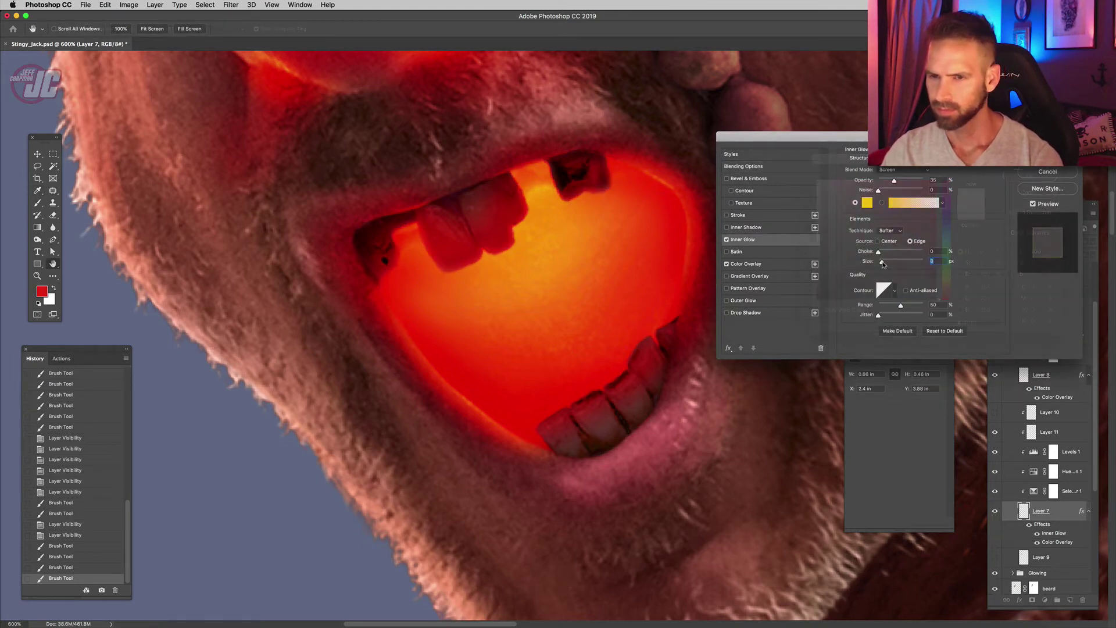
drag(883, 262, 886, 263)
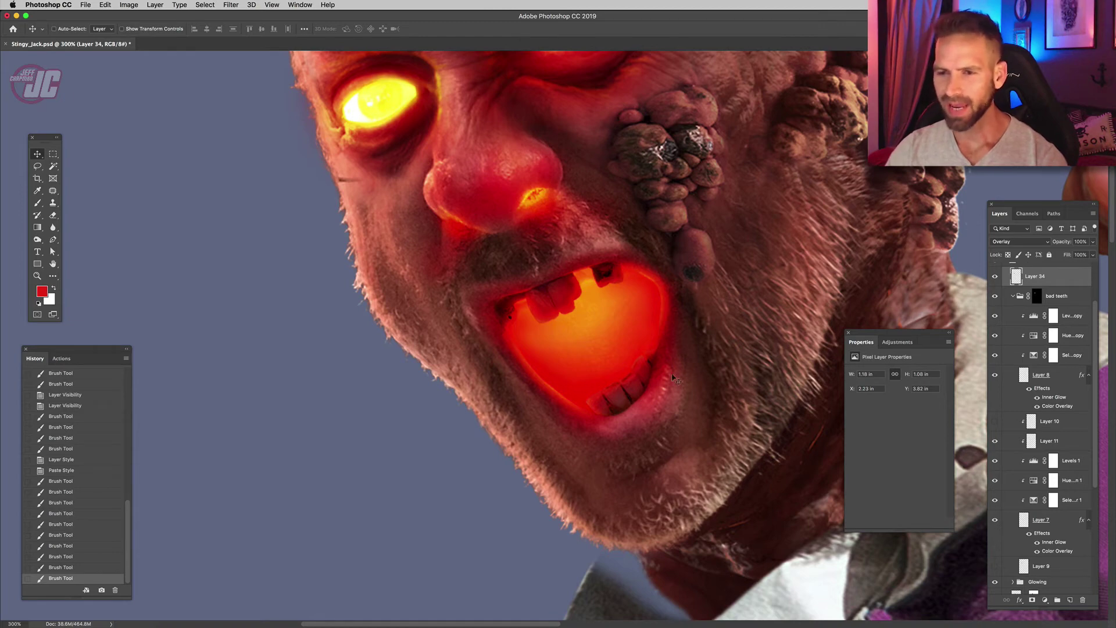
- Adjust the output levels of Levels 1 copy and Levels 1 in the bad teeth group to darken the teeth
drag(637, 366, 579, 321)
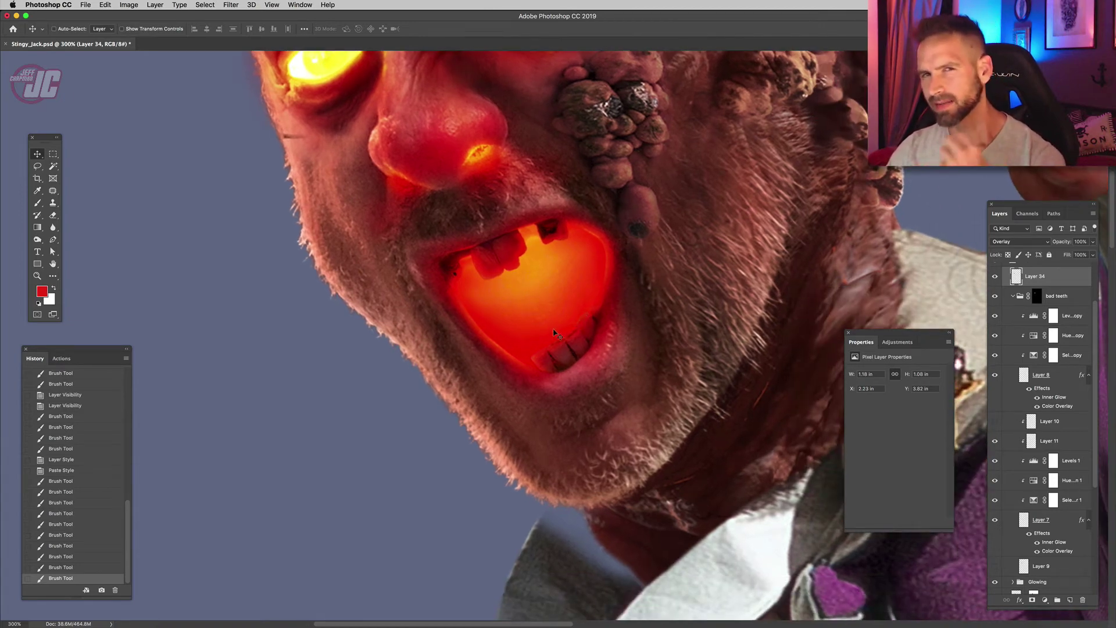
click(1062, 383)
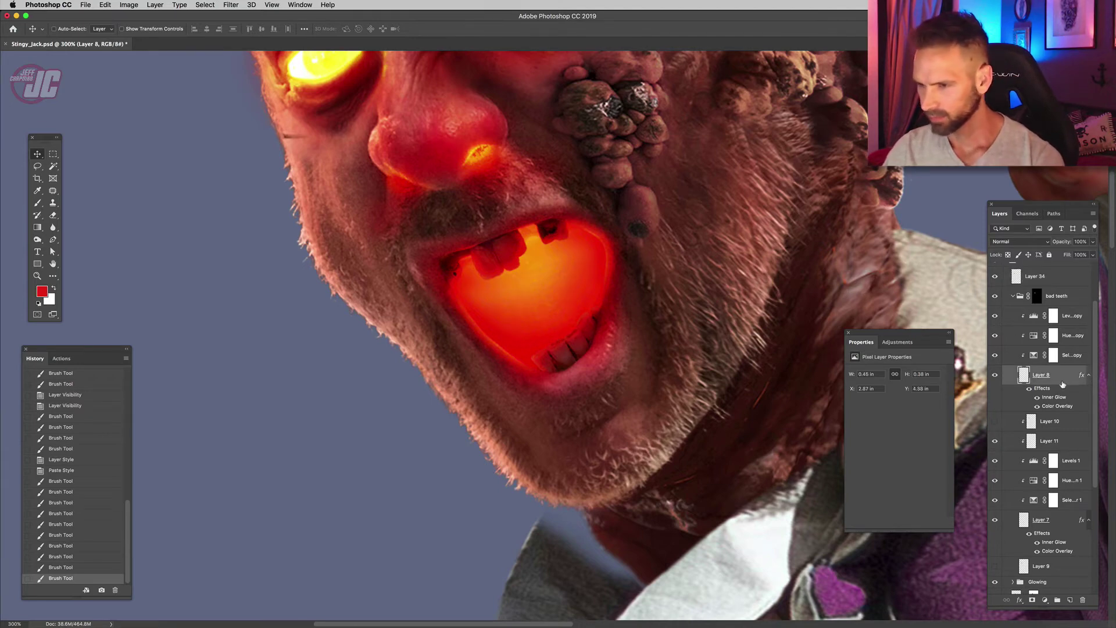
click(1034, 318)
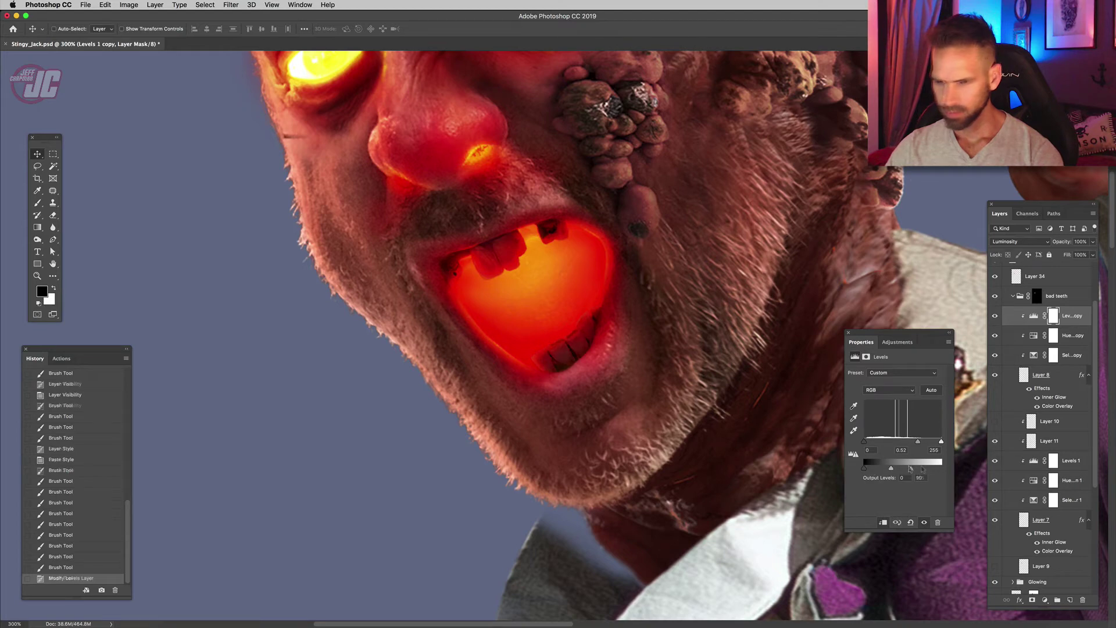
drag(864, 468, 896, 469)
click(1068, 462)
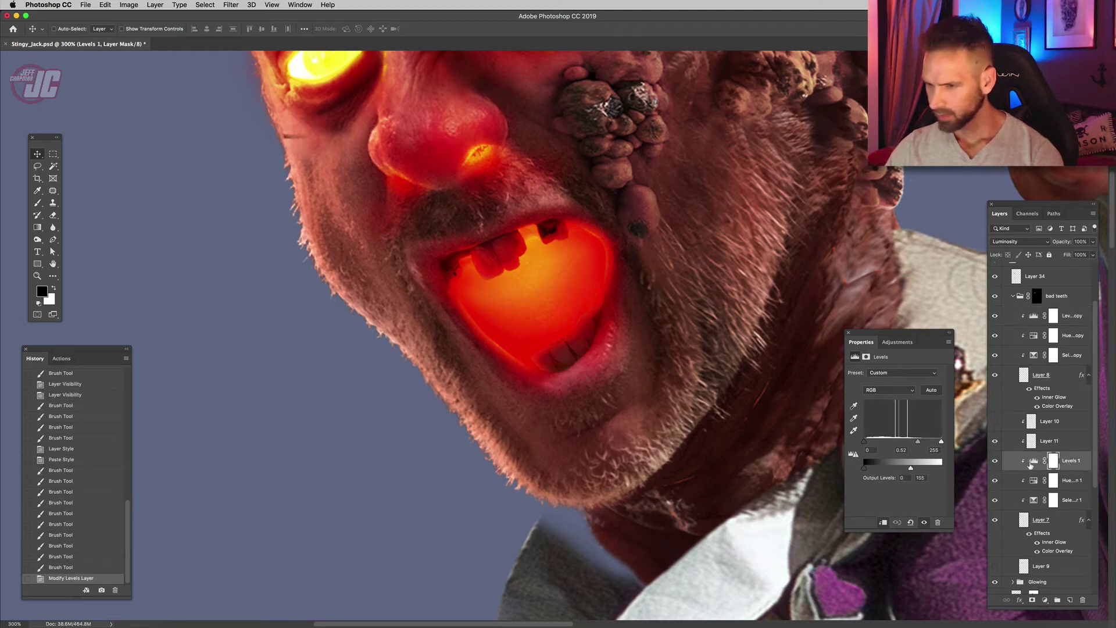
click(1034, 462)
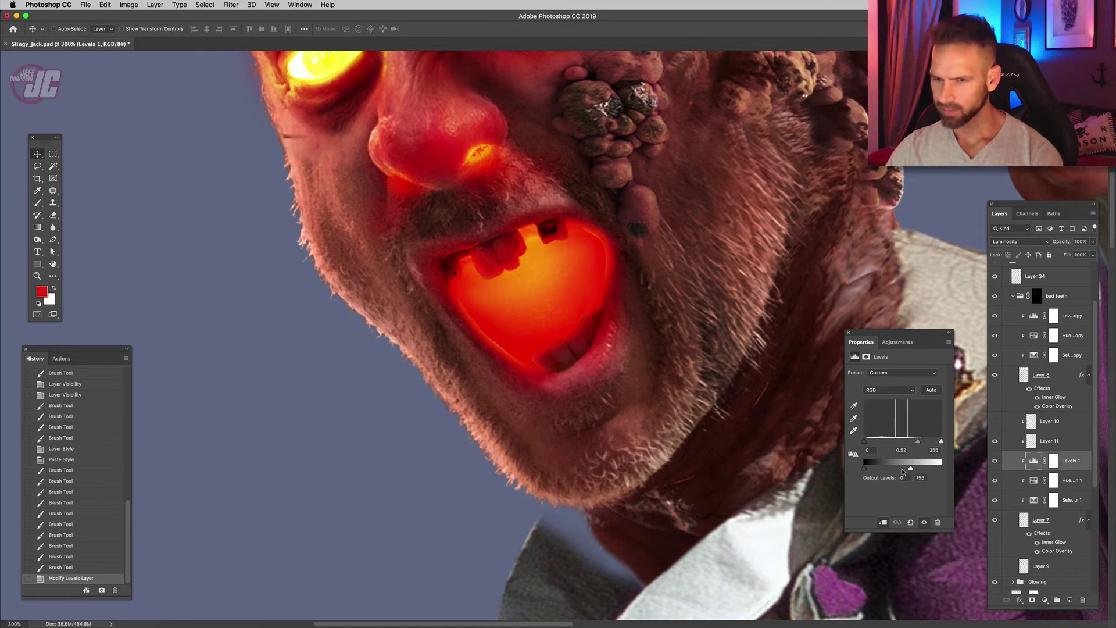
drag(903, 472, 903, 471)
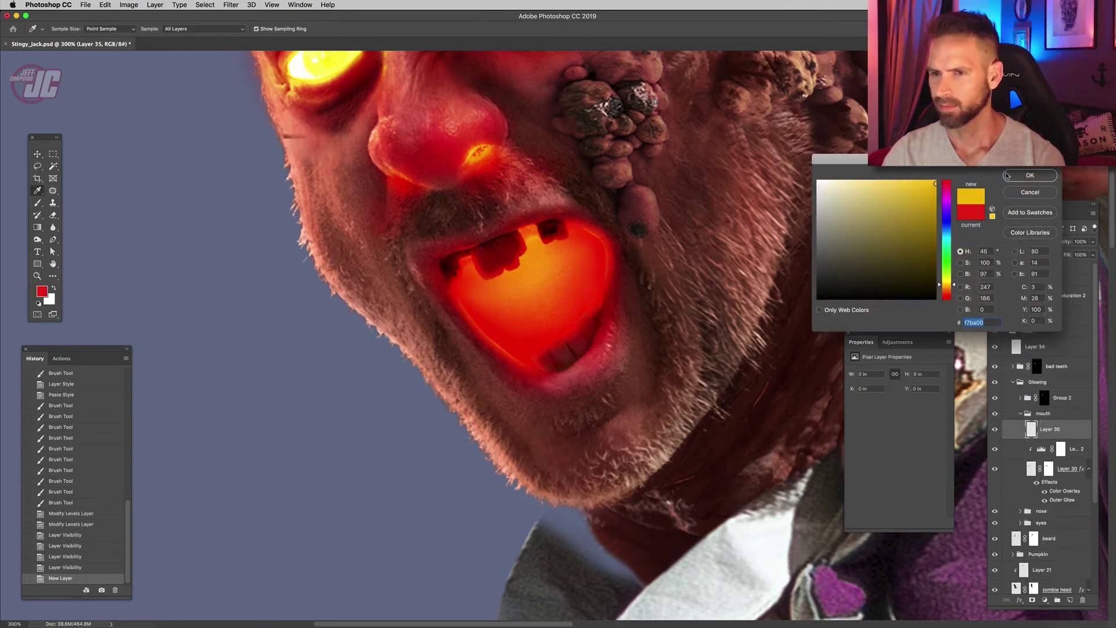
- Set the foreground colour to yellow f7ba00 and brush a glow around the upper teeth on Layer 35 in the mouth group
key(Return)
click(35, 204)
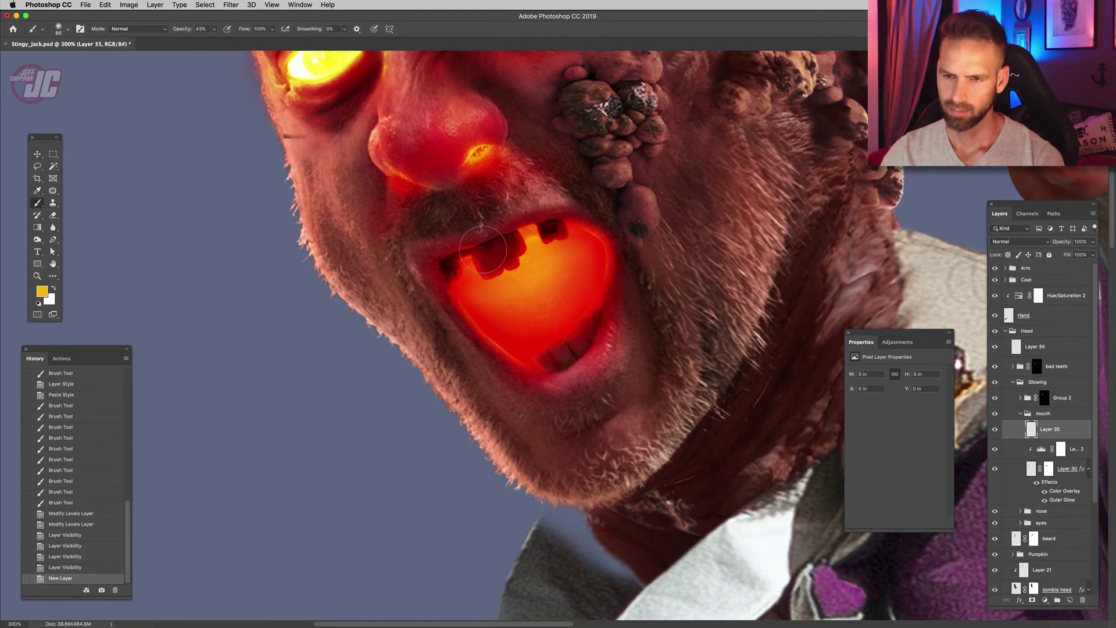
mouse_move(482, 249)
mouse_down()
mouse_move(474, 241)
mouse_move(500, 243)
mouse_up()
drag(507, 248, 528, 232)
click(529, 232)
drag(530, 235, 523, 226)
mouse_move(501, 237)
mouse_down()
mouse_move(488, 239)
mouse_move(509, 260)
mouse_move(475, 265)
mouse_move(511, 273)
mouse_up()
drag(515, 275, 547, 232)
drag(460, 273, 511, 256)
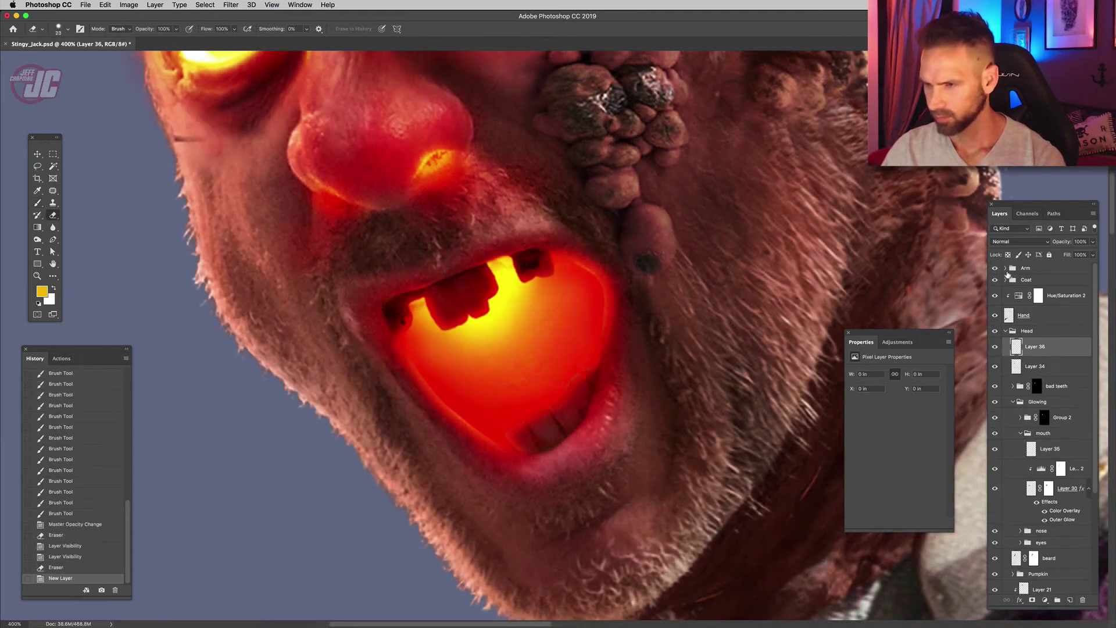
- Set Layer 36 to Overlay blending and change the foreground colour to red f70000 for brush painting
click(1019, 241)
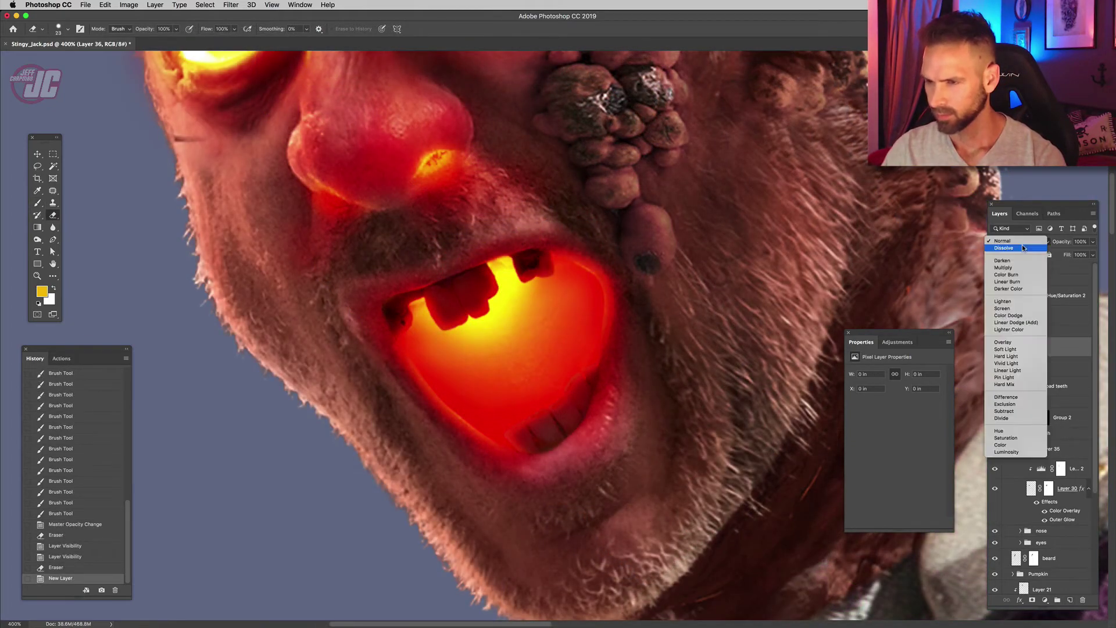
click(1005, 341)
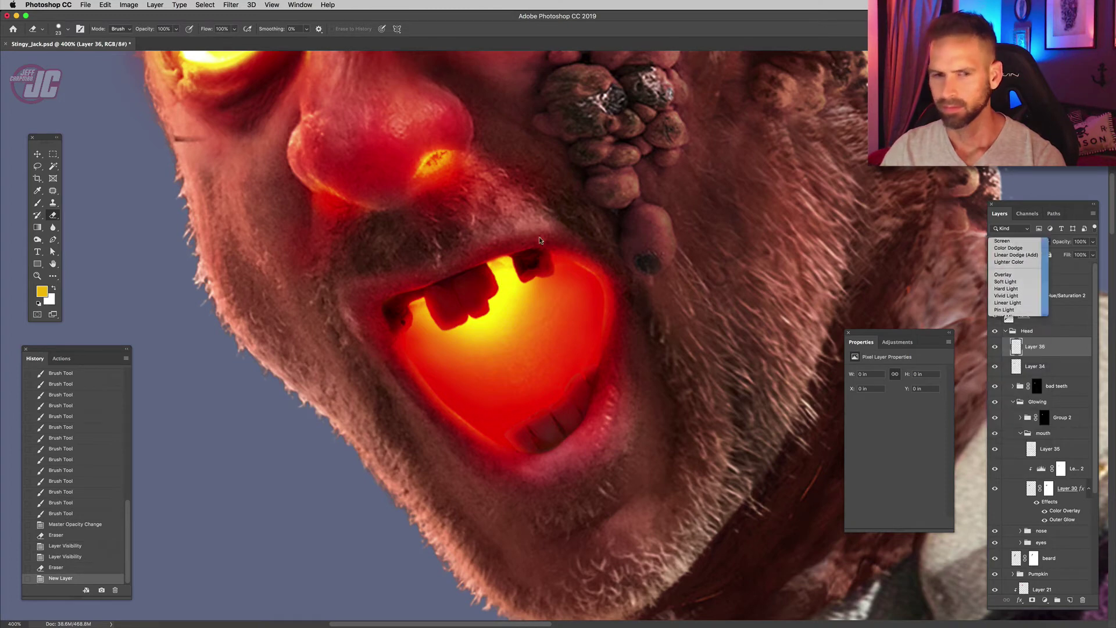
click(42, 292)
click(948, 299)
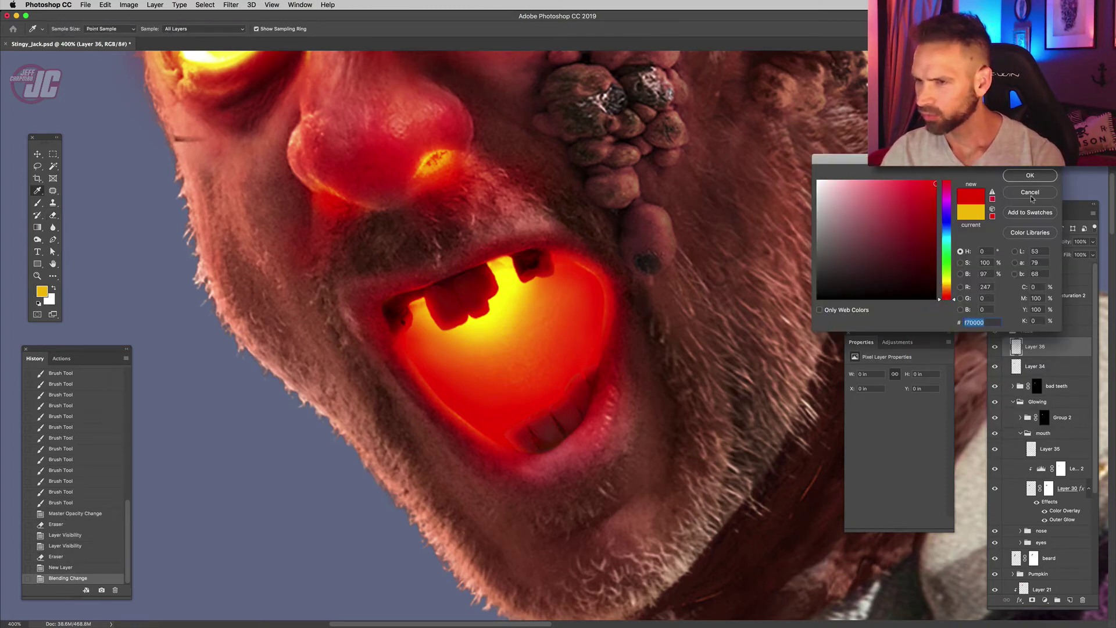
click(1018, 177)
click(39, 203)
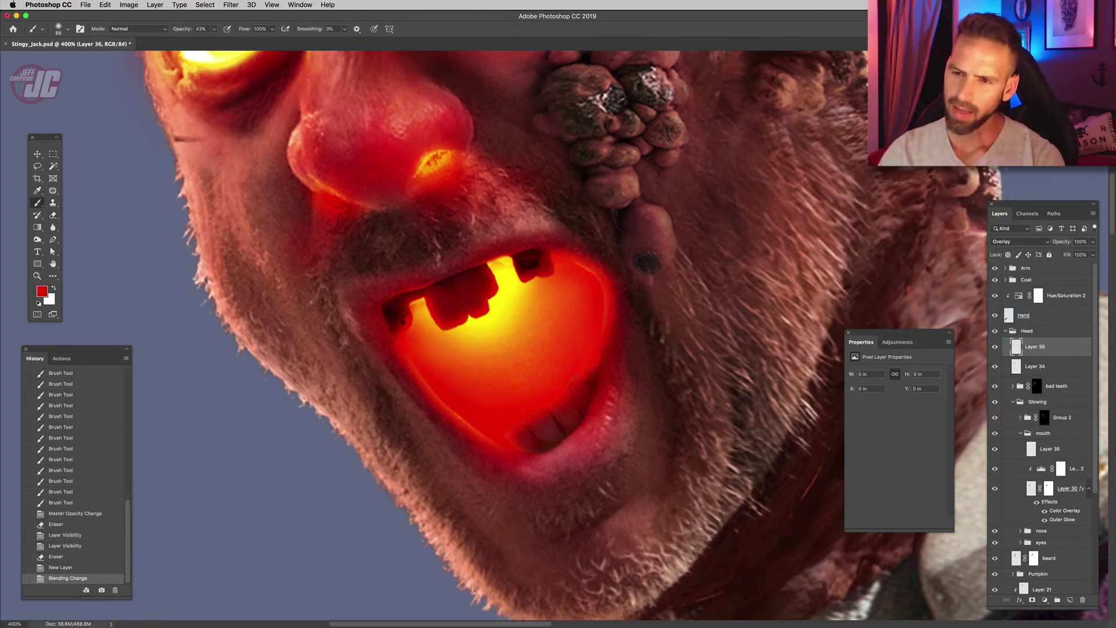
- Paint a faint red glow on the wart beside the mouth on Layer 36, using a small Soft Round brush at 12% opacity
right_click(703, 236)
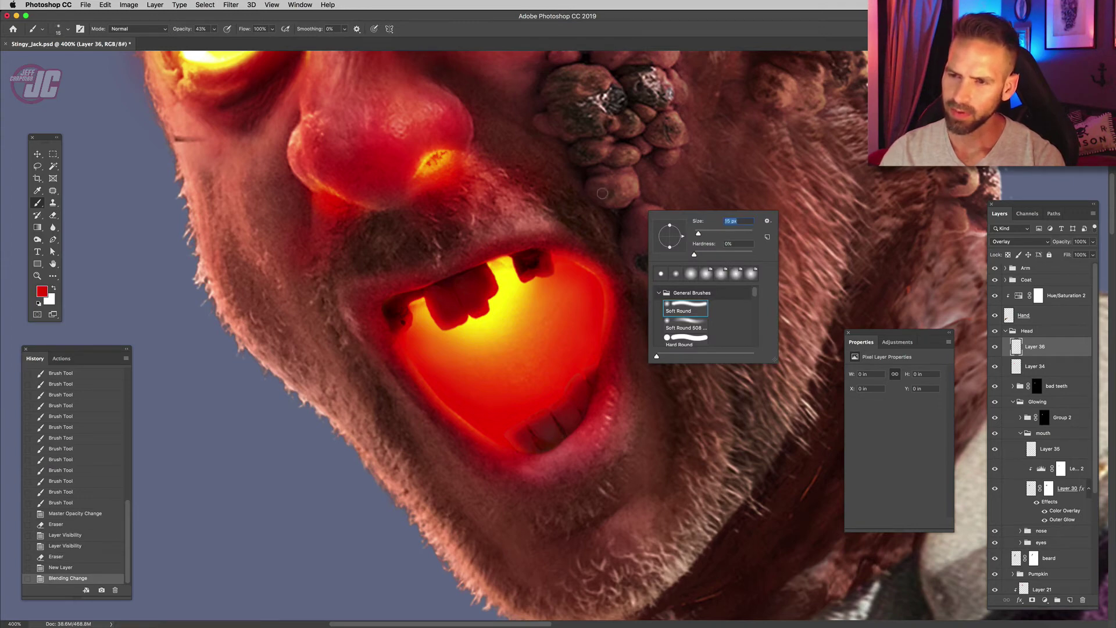
drag(593, 195, 610, 193)
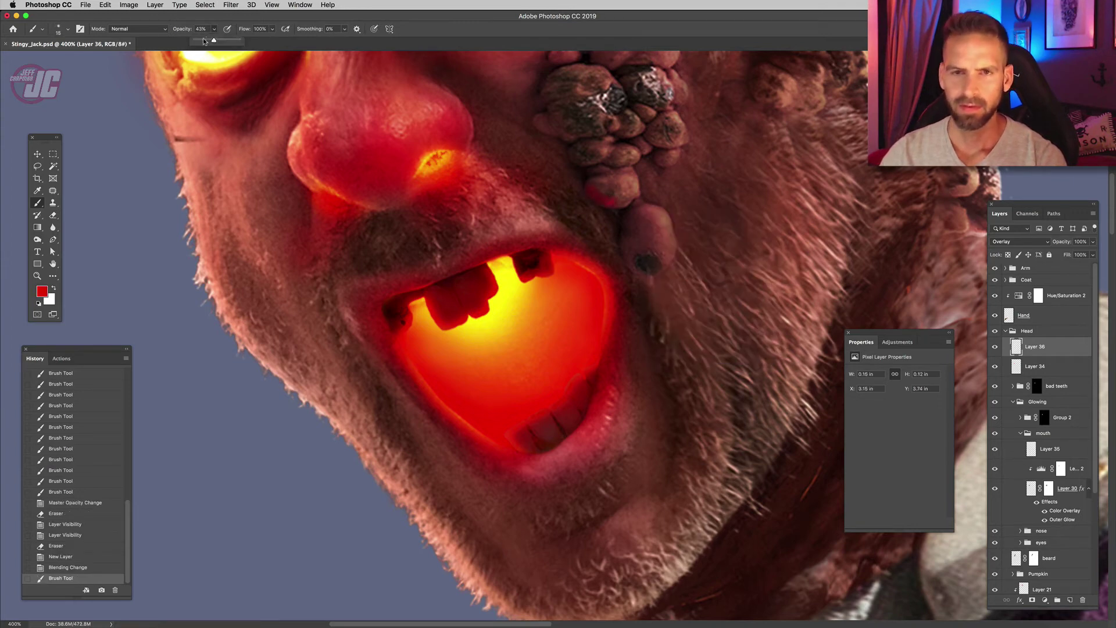
click(94, 566)
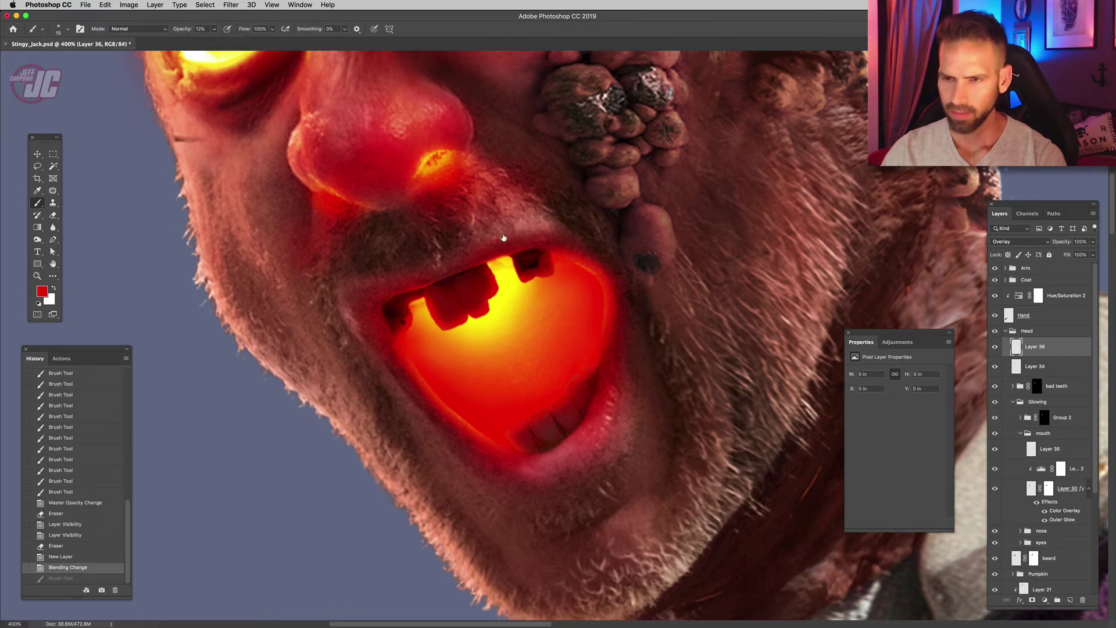
drag(593, 192, 613, 201)
drag(600, 192, 618, 204)
click(617, 203)
click(615, 205)
click(613, 206)
click(612, 207)
click(611, 208)
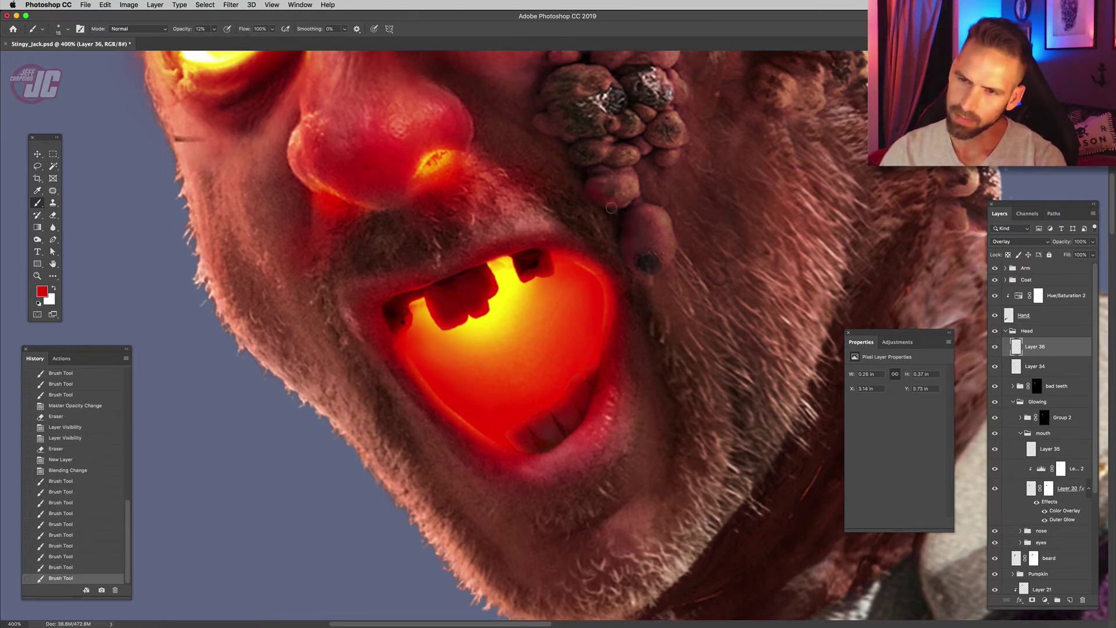
- Extend the faint red glow over the cheek warts on Layer 36, setting the brush size to 17 px for further strokes
drag(544, 126, 565, 134)
drag(550, 126, 568, 138)
right_click(592, 199)
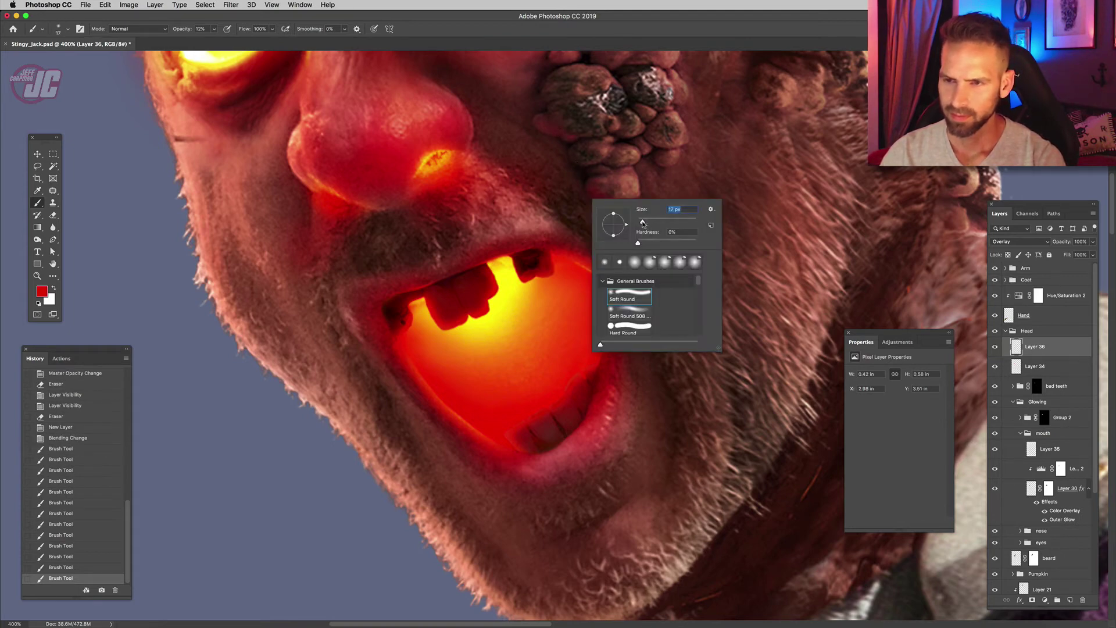
drag(599, 192, 611, 179)
mouse_move(597, 190)
mouse_down()
mouse_move(582, 158)
mouse_move(614, 173)
mouse_up()
drag(607, 177, 592, 188)
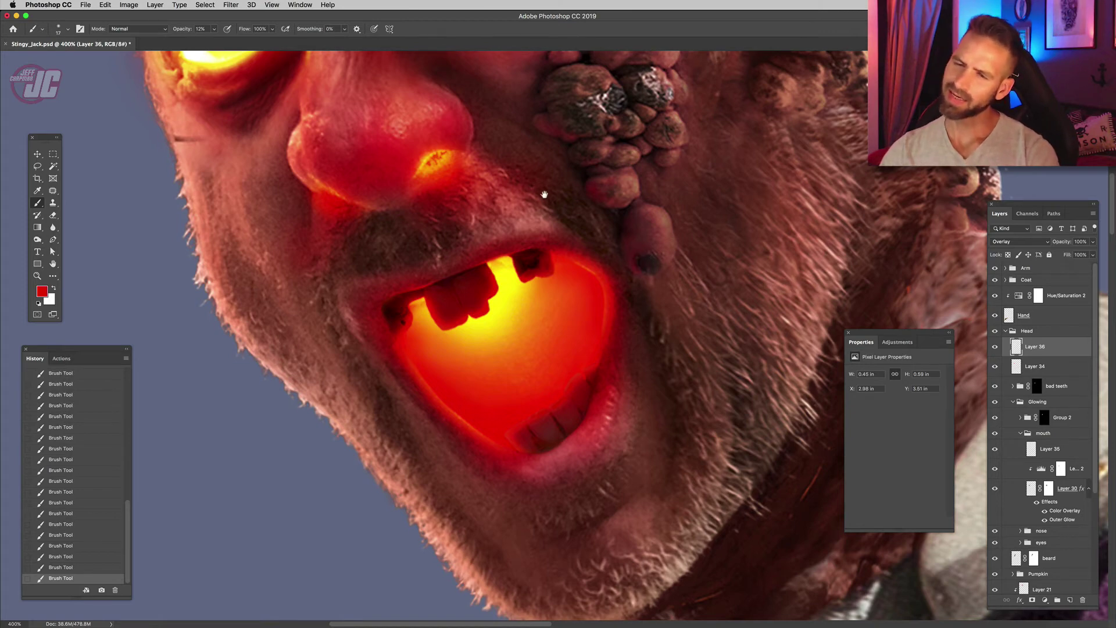
- Set the brush to 4 px at 34% opacity and shift the foreground colour's hue slightly towards orange
scroll(543, 186, up, 5)
right_click(596, 211)
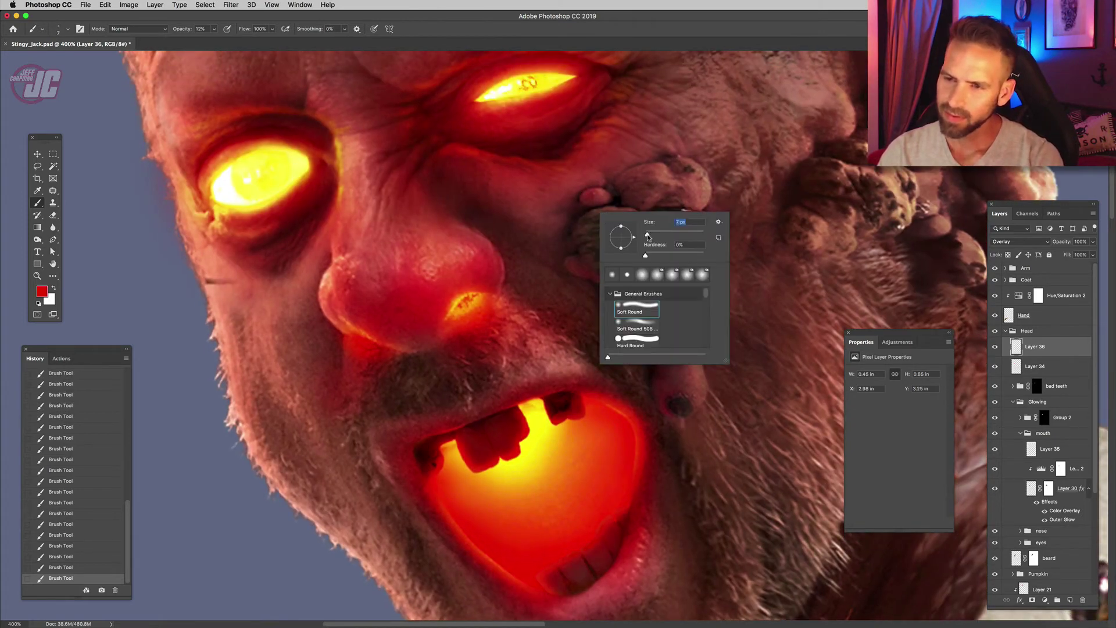
drag(214, 30, 223, 40)
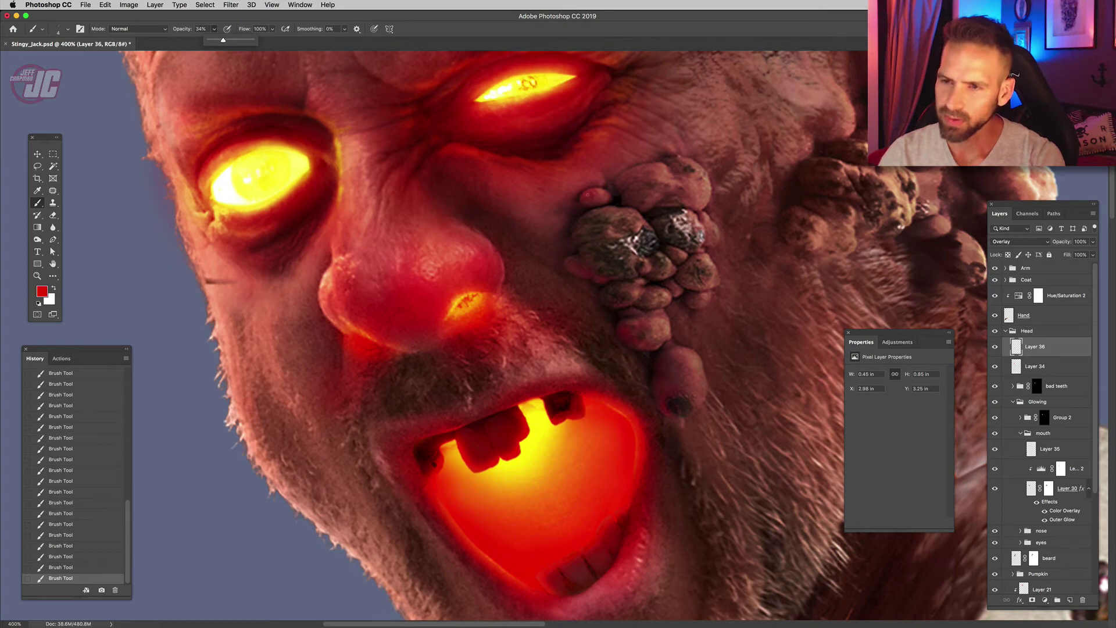
right_click(654, 191)
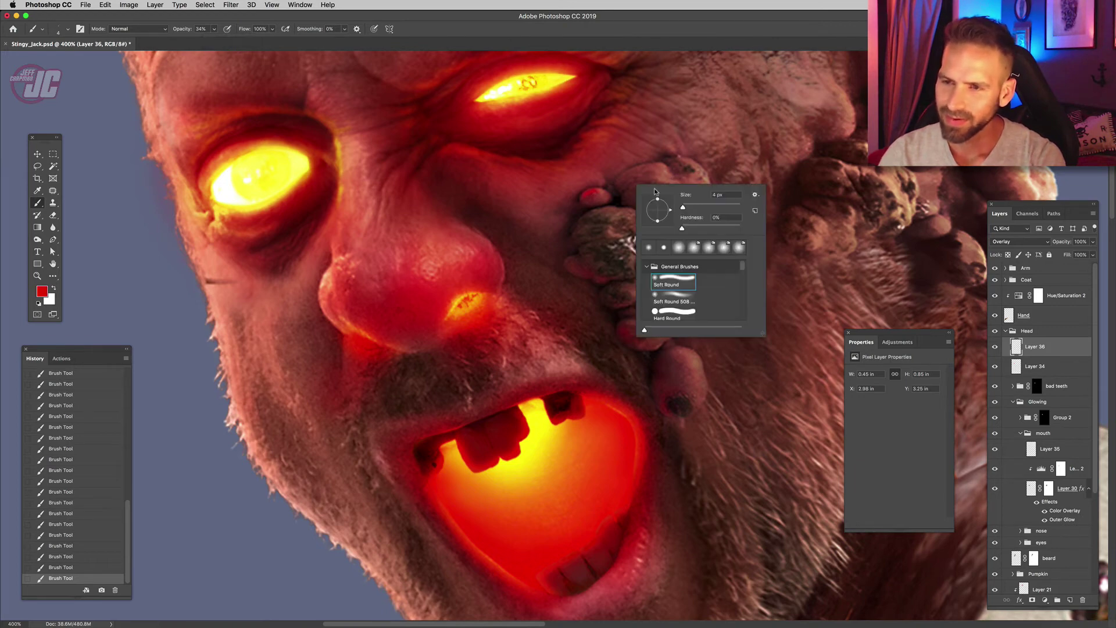
click(41, 291)
drag(954, 299, 954, 293)
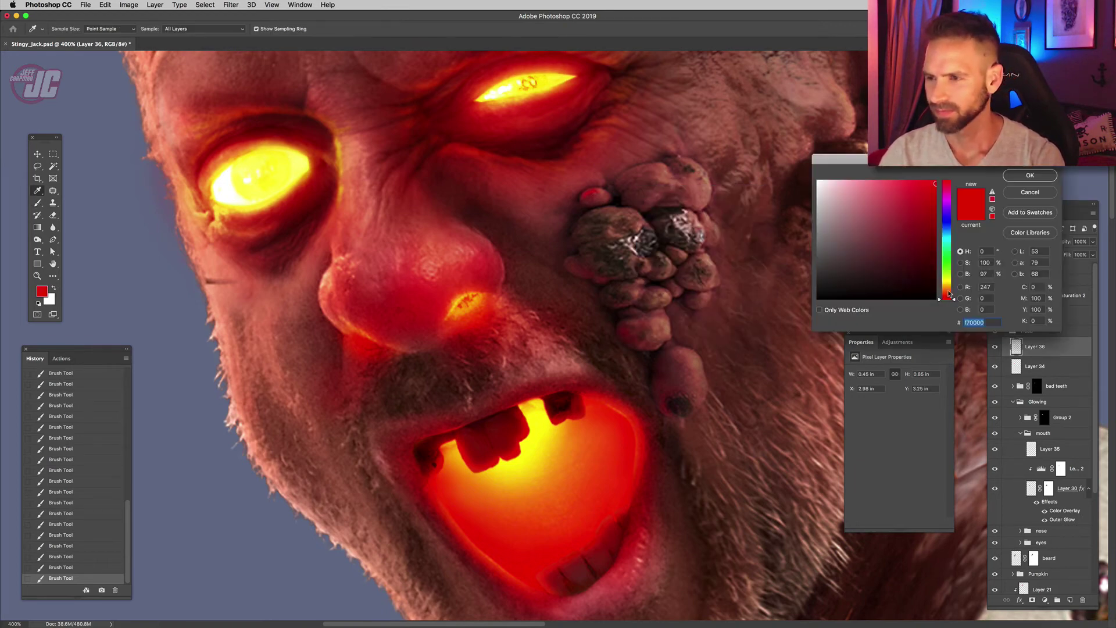
click(1021, 177)
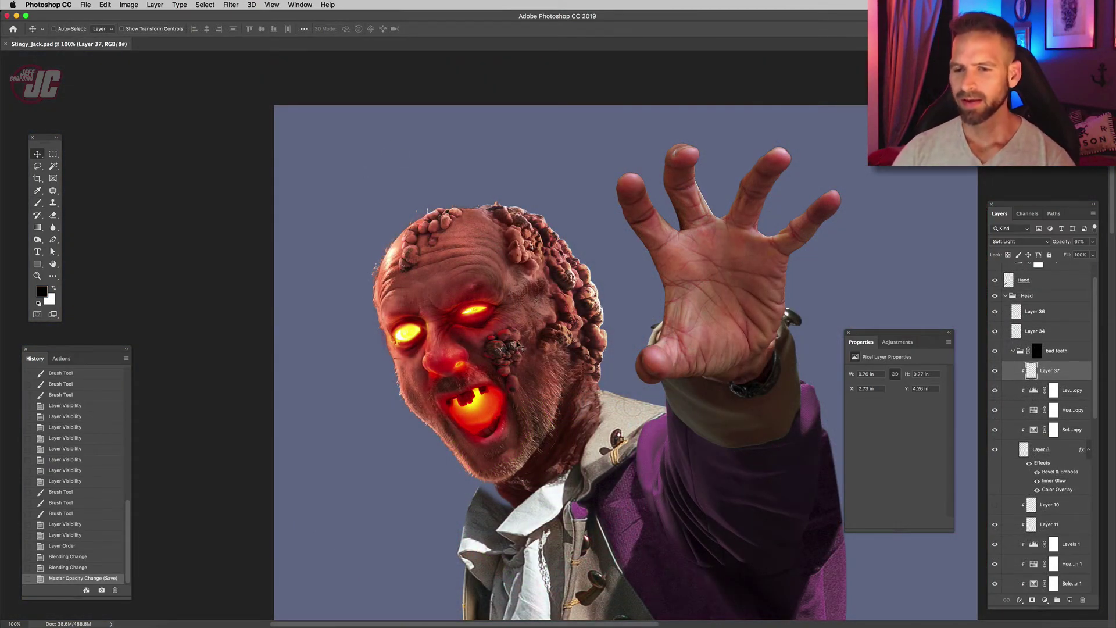
- Switch to the smoke image shutterstock_334800872.jpg and move the Properties panel clear of the picture
drag(529, 296, 554, 209)
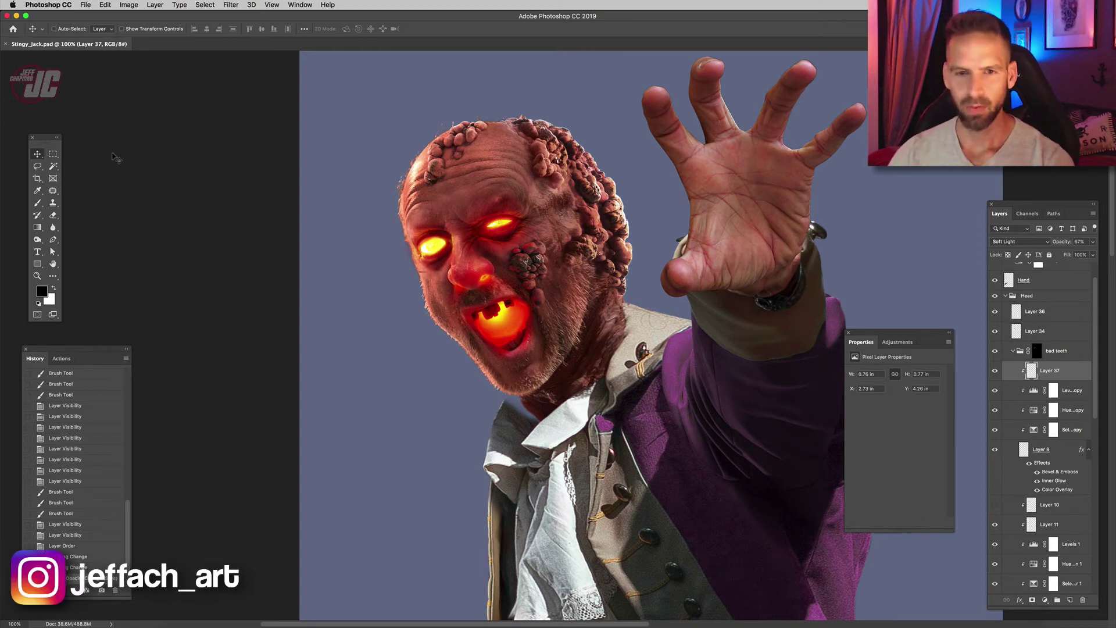
key(Tab)
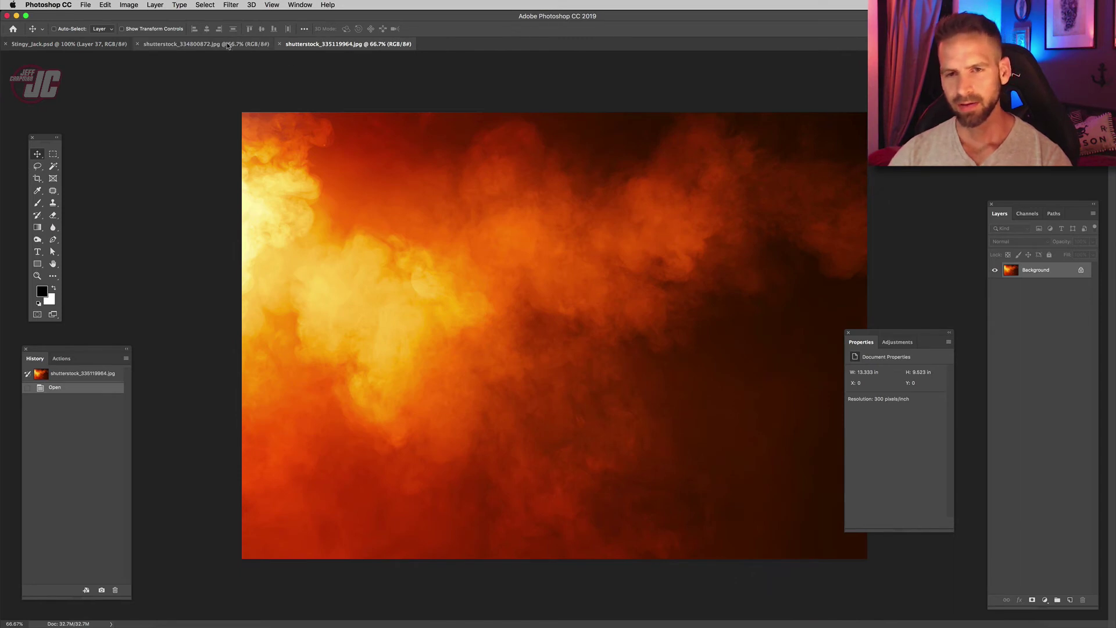
click(244, 45)
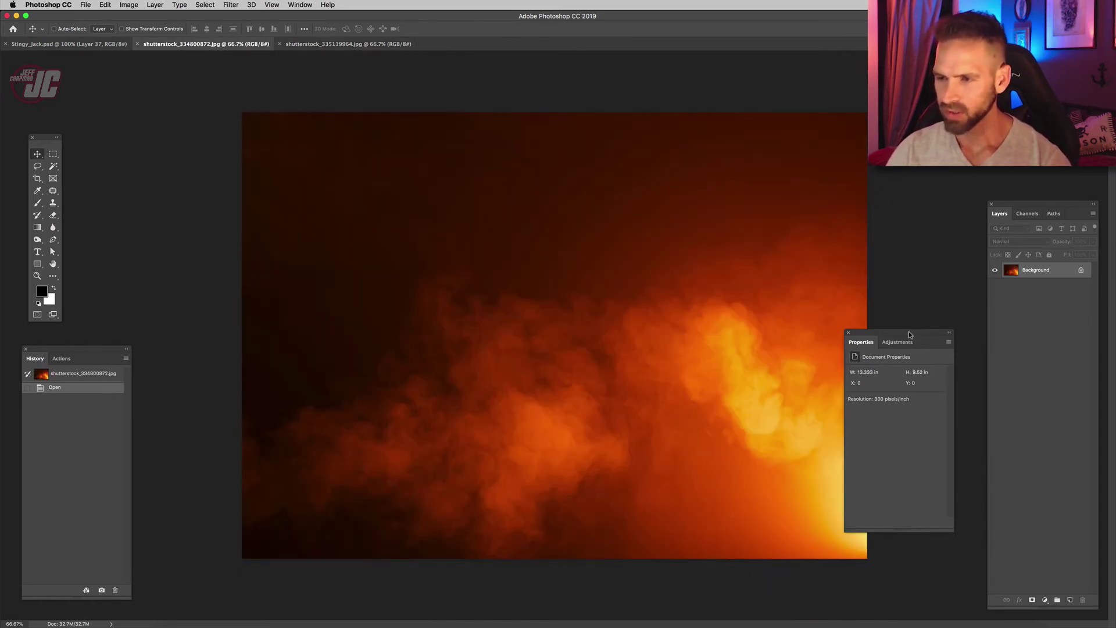
drag(910, 334, 956, 369)
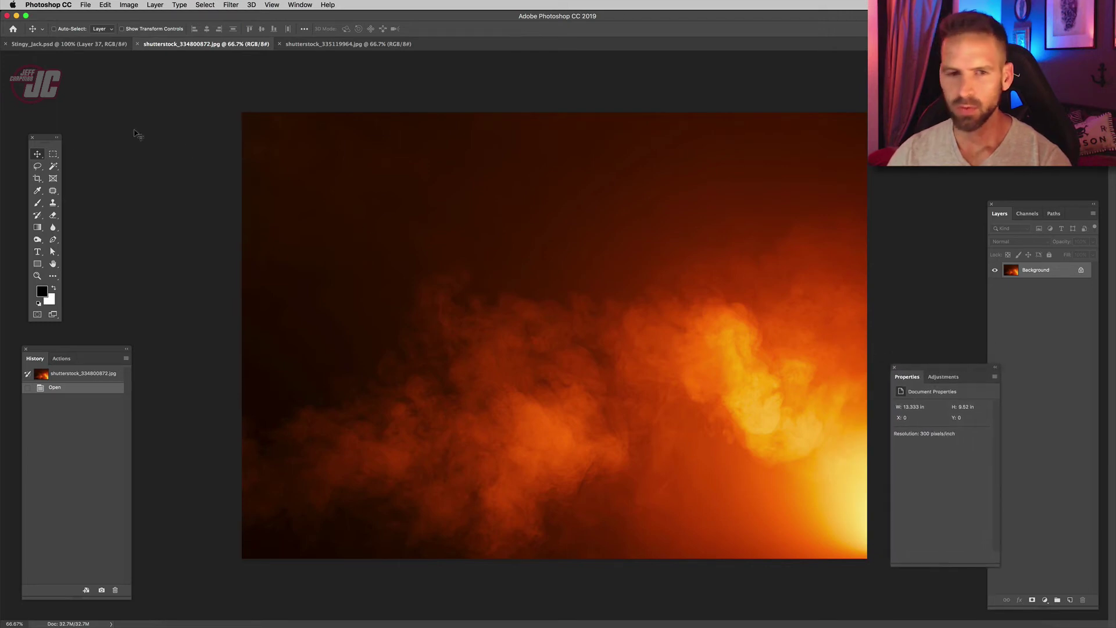
- Lasso the bright smoke area and scale down its pasted copy beside the zombie's head in Stingy_Jack.psd
click(37, 166)
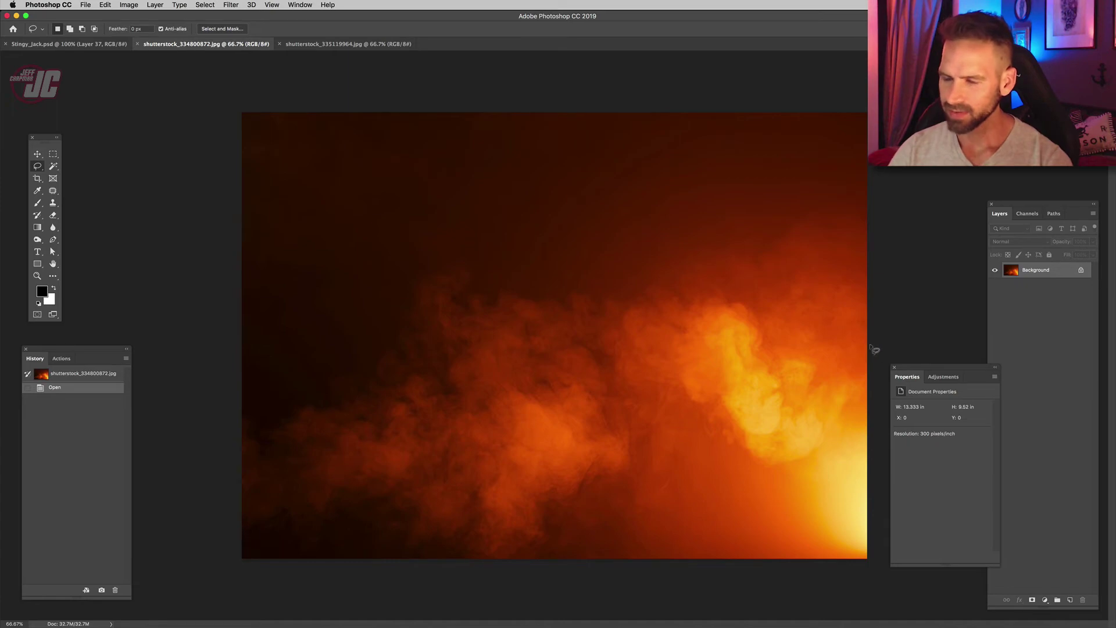
drag(896, 332, 872, 329)
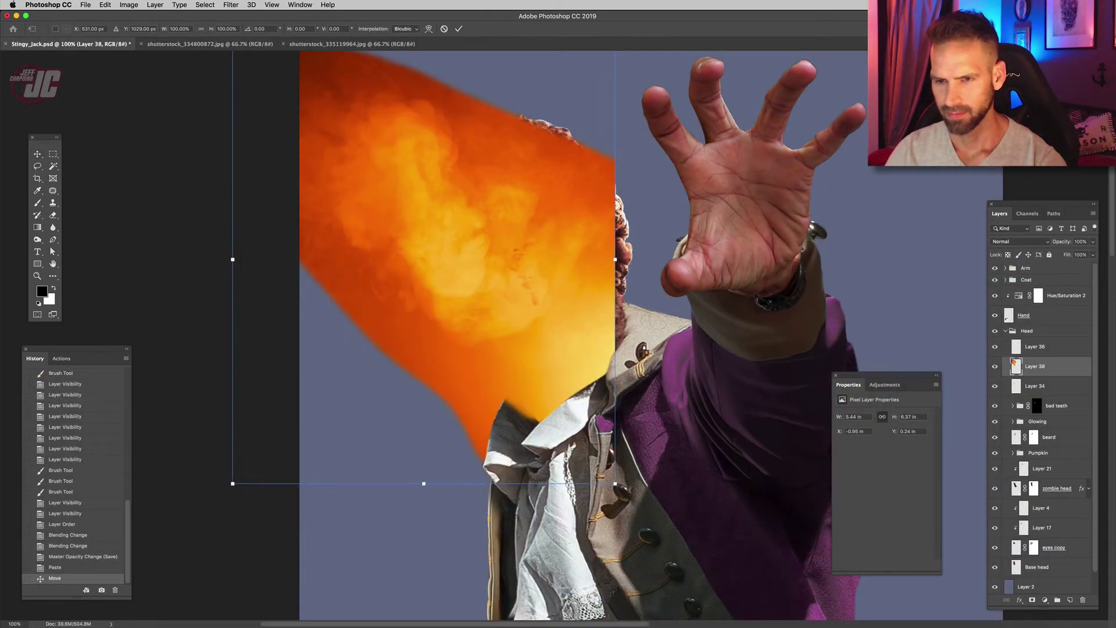
drag(615, 484, 464, 245)
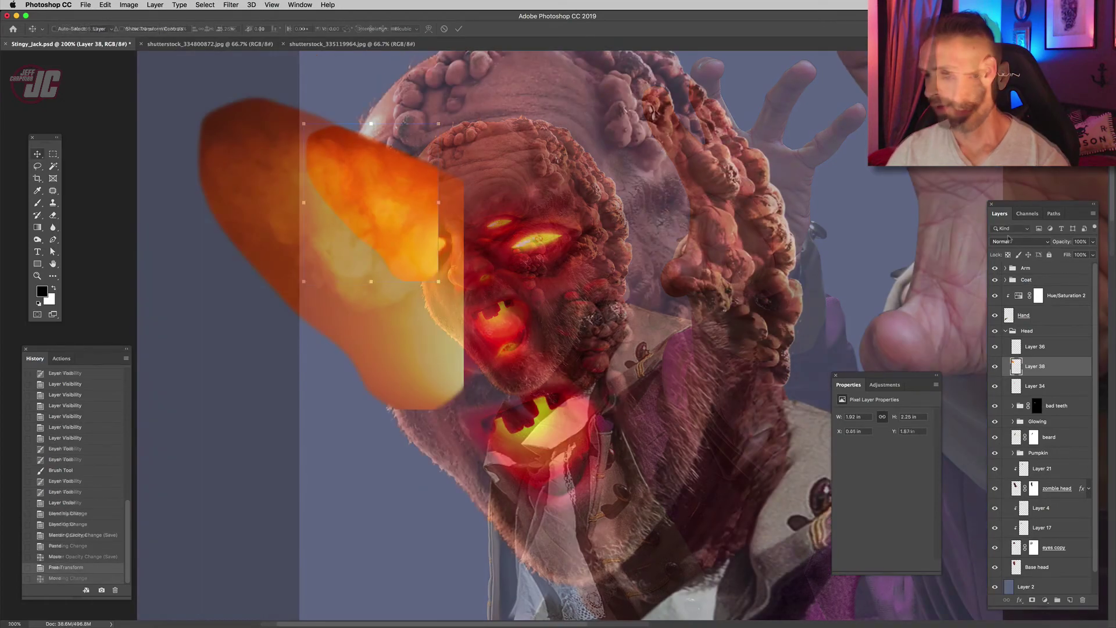
- Set the pasted smoke on Layer 38 to Screen blending and darken its shadows strongly with a Levels adjustment
click(1022, 242)
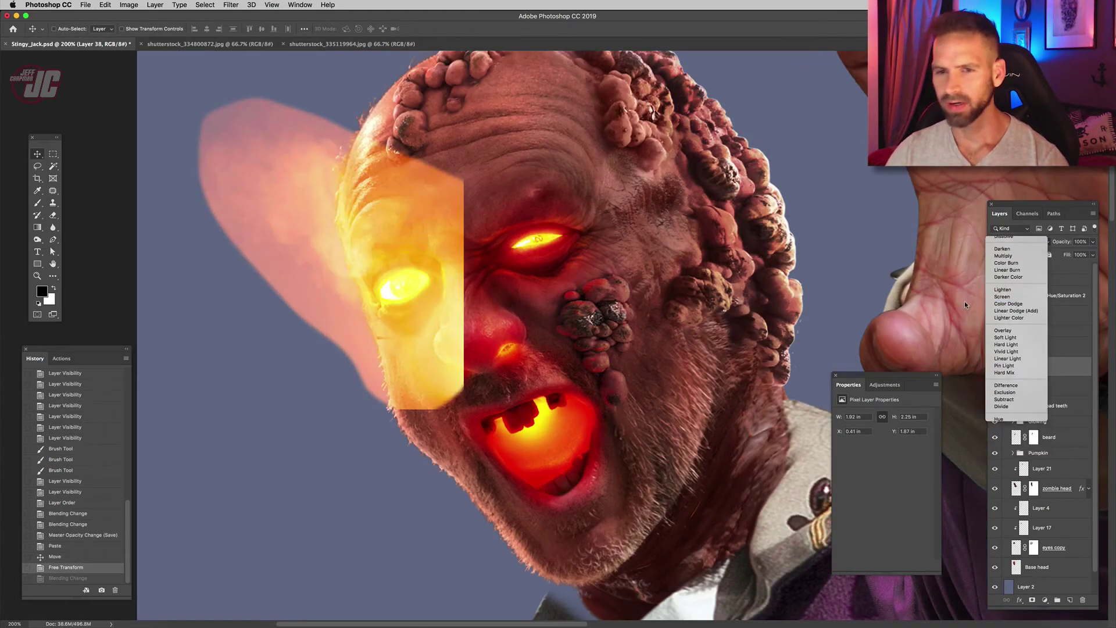
click(1014, 308)
click(128, 5)
mouse_move(155, 5)
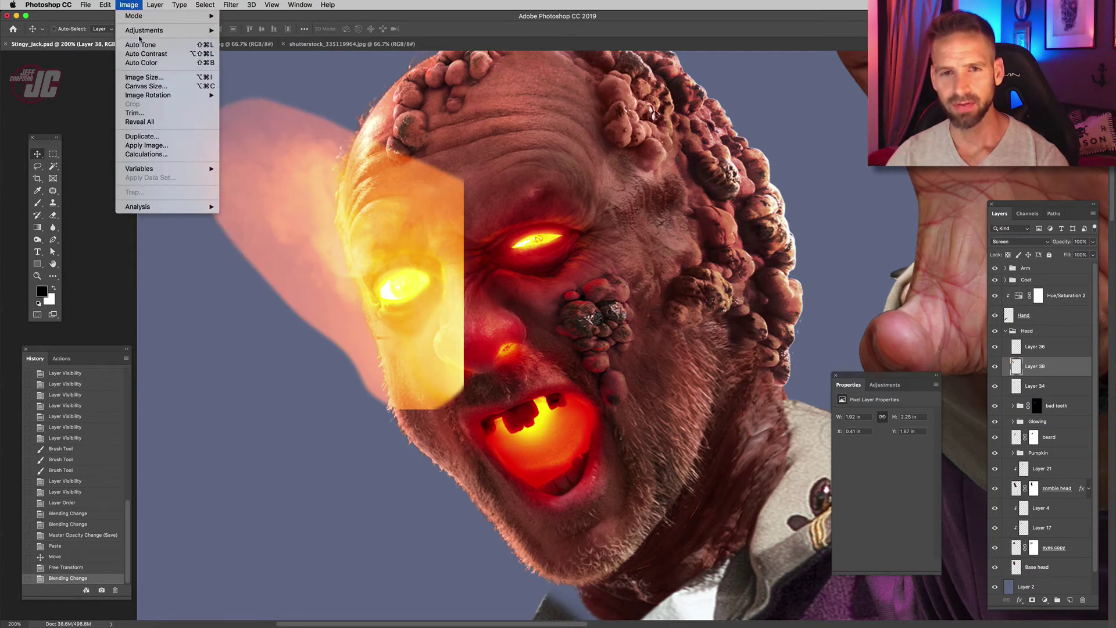
mouse_move(203, 31)
click(244, 39)
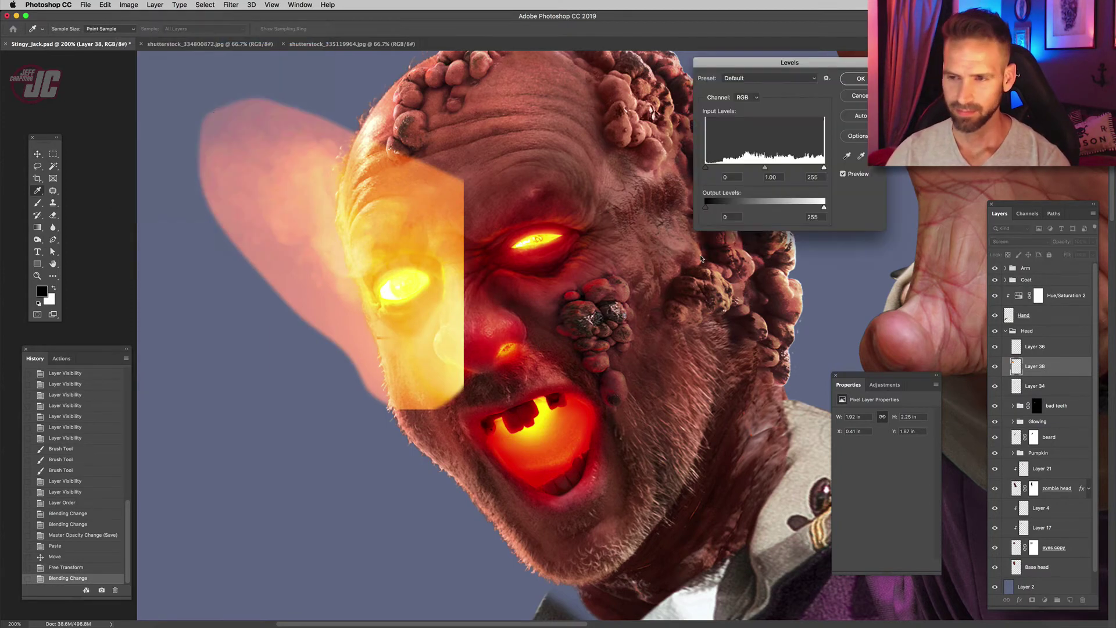
drag(707, 168, 762, 165)
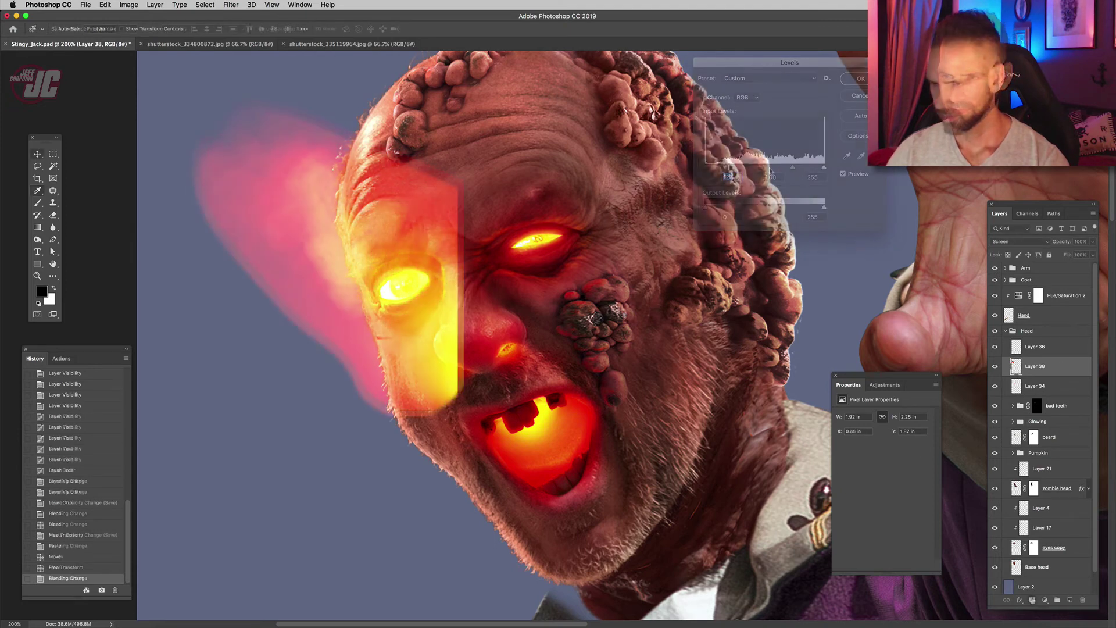
- Paint black on Layer 38's mask with a 300 px soft round brush to remove the smoke across the forehead
key(x)
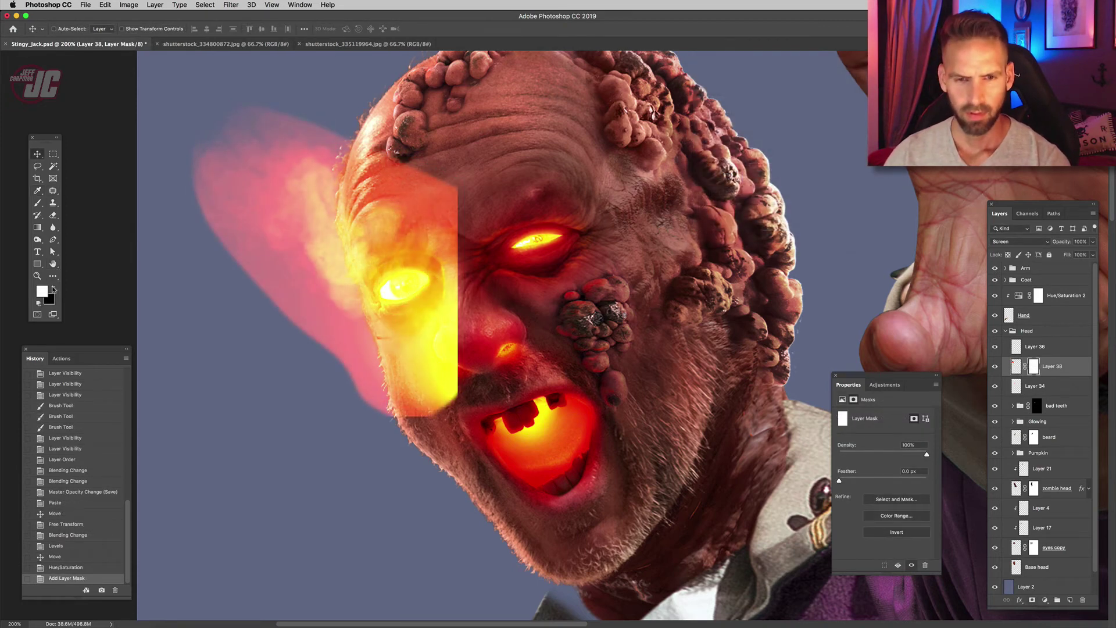
key(b)
right_click(581, 236)
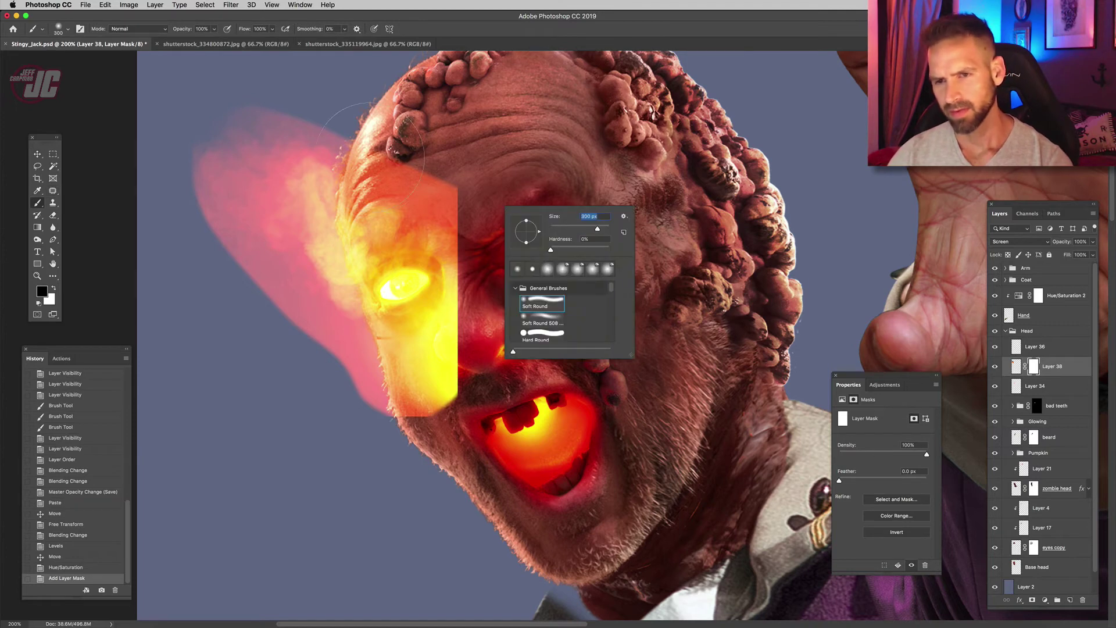
drag(370, 156, 478, 182)
- Lower the brush opacity to 42% and mask away Layer 38's outer smoke and hard edges around the cheek and nose
click(214, 28)
drag(214, 39, 189, 39)
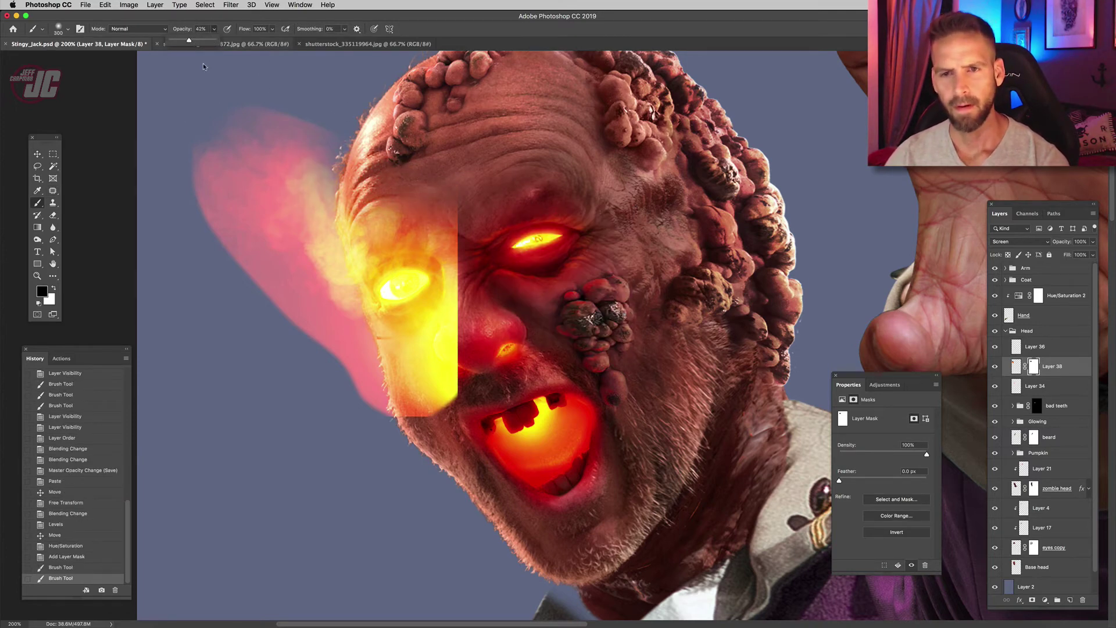
mouse_move(306, 131)
mouse_down()
mouse_move(271, 105)
mouse_move(192, 201)
mouse_move(247, 305)
mouse_up()
mouse_move(267, 311)
mouse_down()
mouse_move(332, 409)
mouse_move(319, 361)
mouse_move(368, 384)
mouse_up()
mouse_move(393, 395)
mouse_down()
mouse_move(412, 383)
mouse_move(436, 314)
mouse_up()
drag(436, 291, 430, 372)
drag(433, 297, 428, 366)
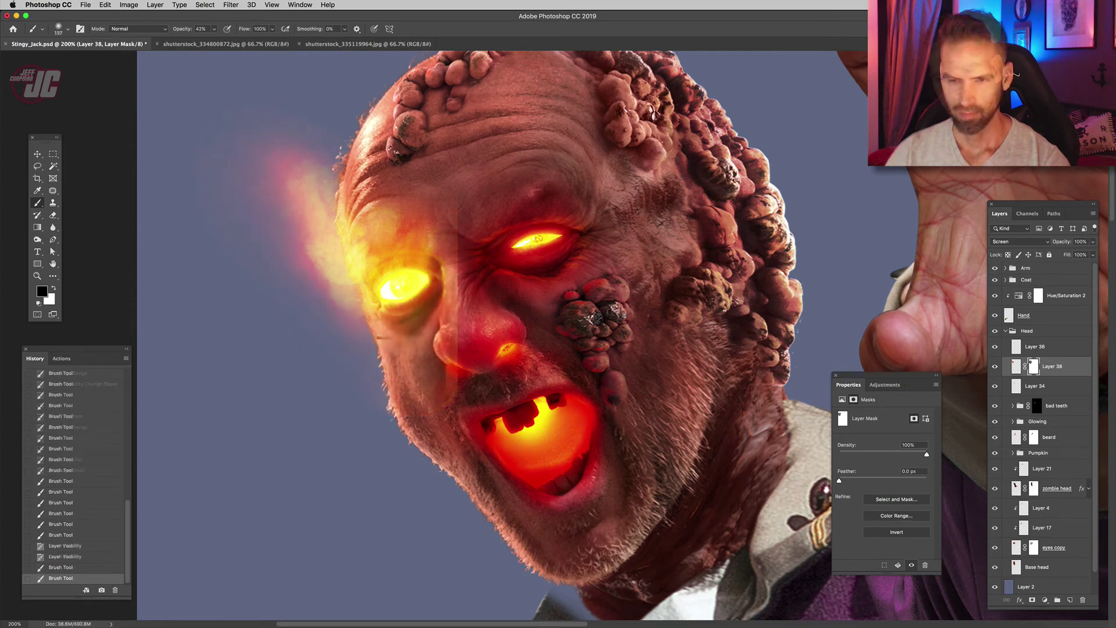
drag(439, 279, 434, 361)
drag(442, 290, 436, 355)
drag(448, 303, 442, 343)
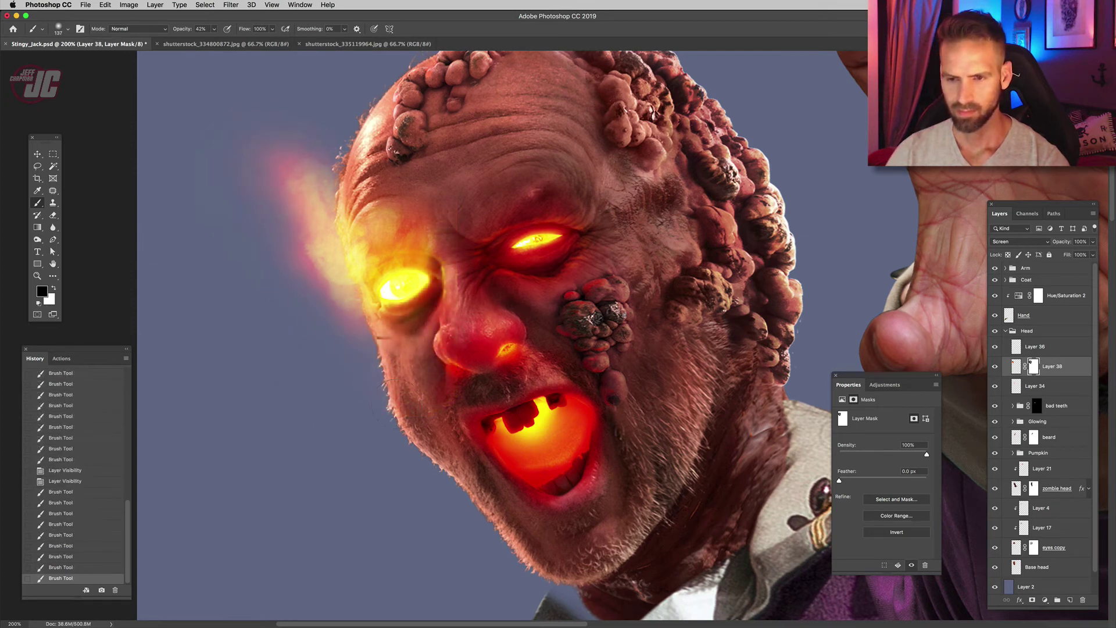
- Darken the shadows of Layer 38's smoke image again with Levels, leaving the mask untouched
click(1016, 366)
key(ctrl+l)
drag(705, 167, 758, 168)
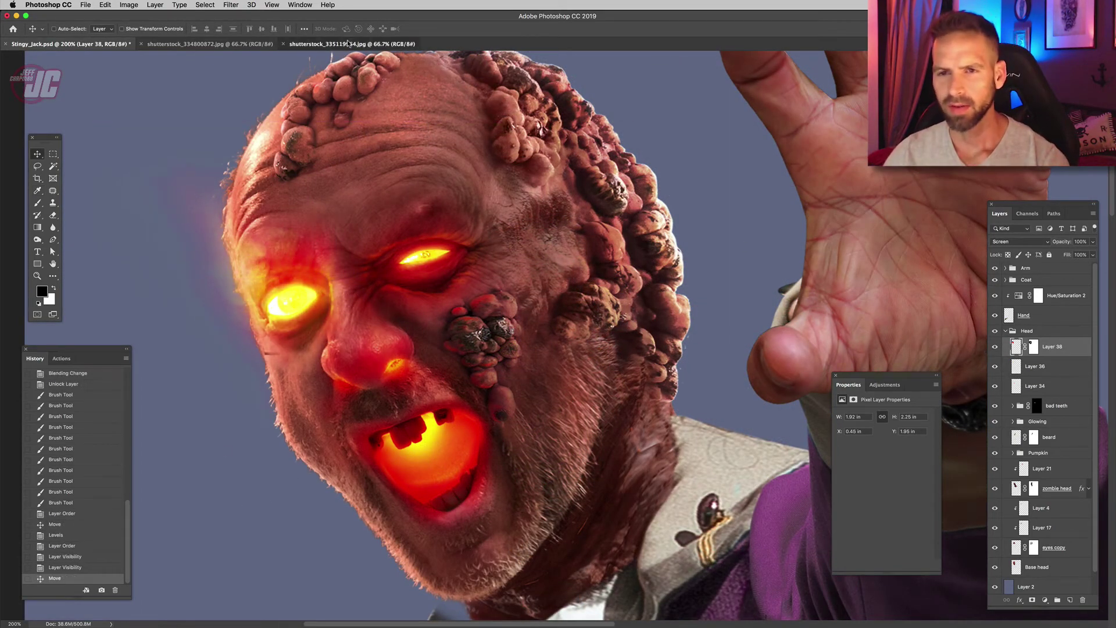
- Switch to shutterstock_335119964.jpg and lasso a large area of the bright orange smoke for copying
click(348, 44)
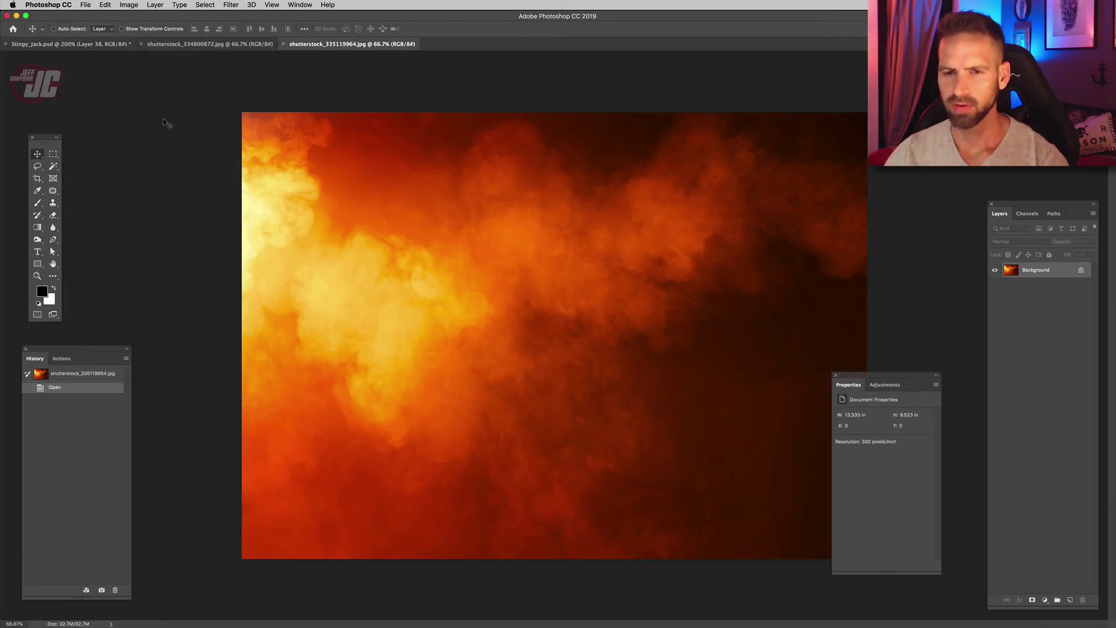
click(37, 166)
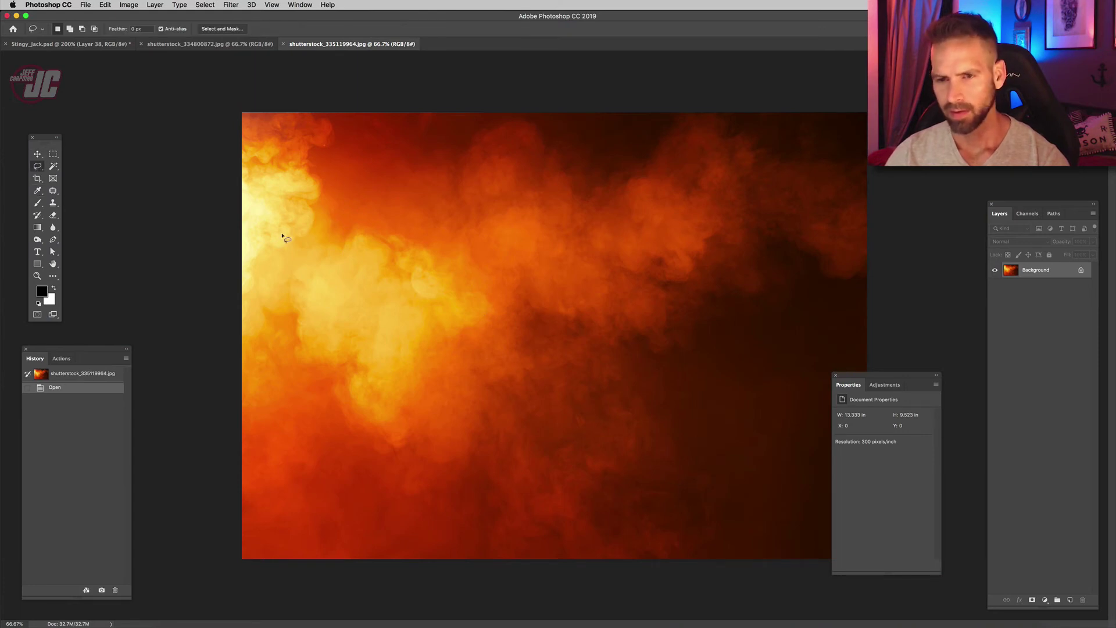
mouse_move(308, 390)
mouse_down()
mouse_move(540, 474)
mouse_move(625, 338)
mouse_move(372, 213)
mouse_up()
click(37, 154)
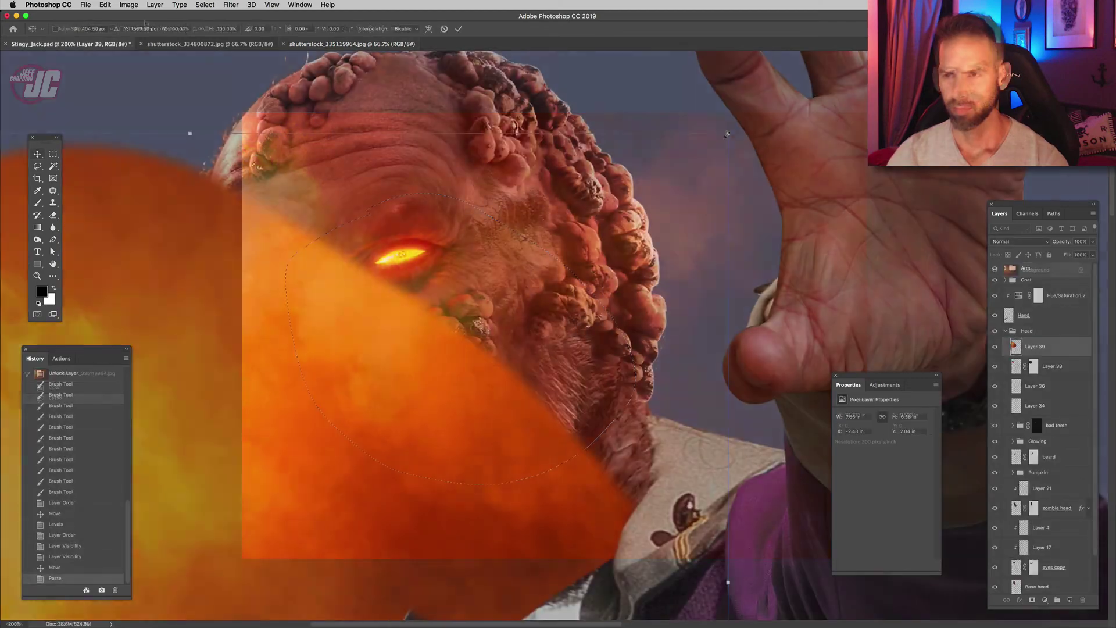
- Scale the smoke pasted into Stingy_Jack.psd to about 23%, rotate it about -94° and place it above the narrowed eye
drag(623, 99, 314, 477)
drag(517, 237, 504, 222)
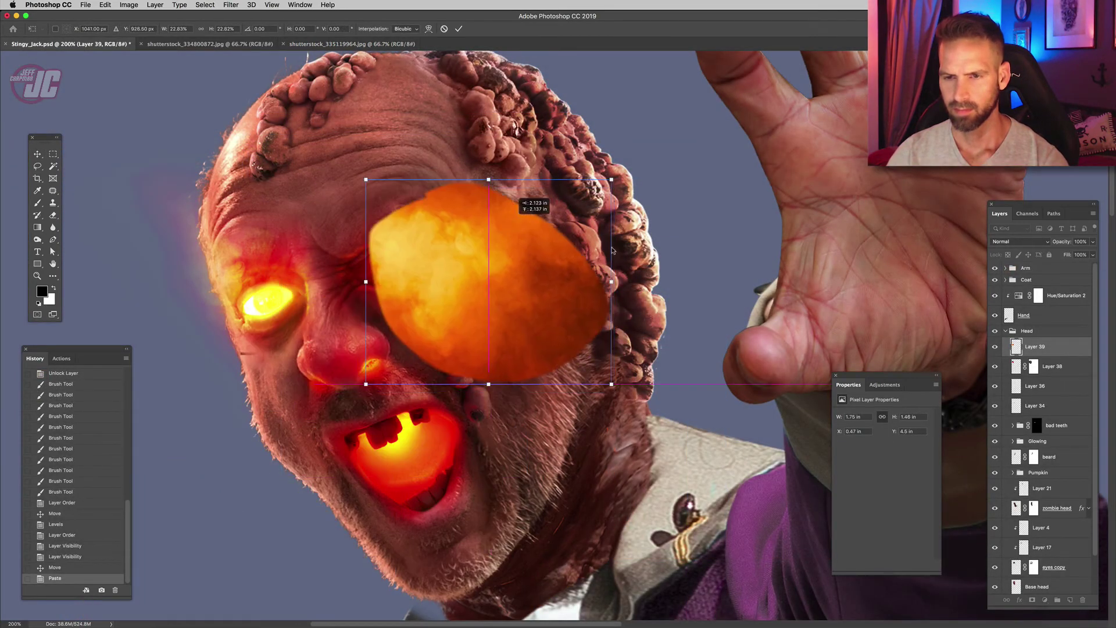
drag(620, 173, 372, 158)
drag(497, 301, 447, 185)
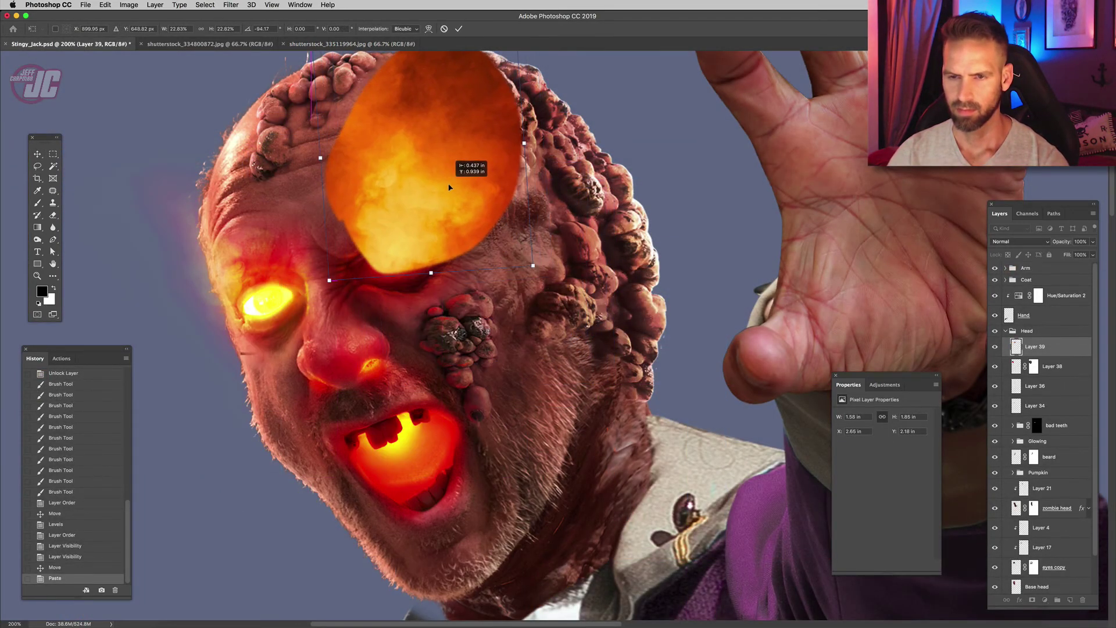
- Darken the shadows of the Screen-blended smoke on Layer 39 with a Levels adjustment
mouse_move(146, 30)
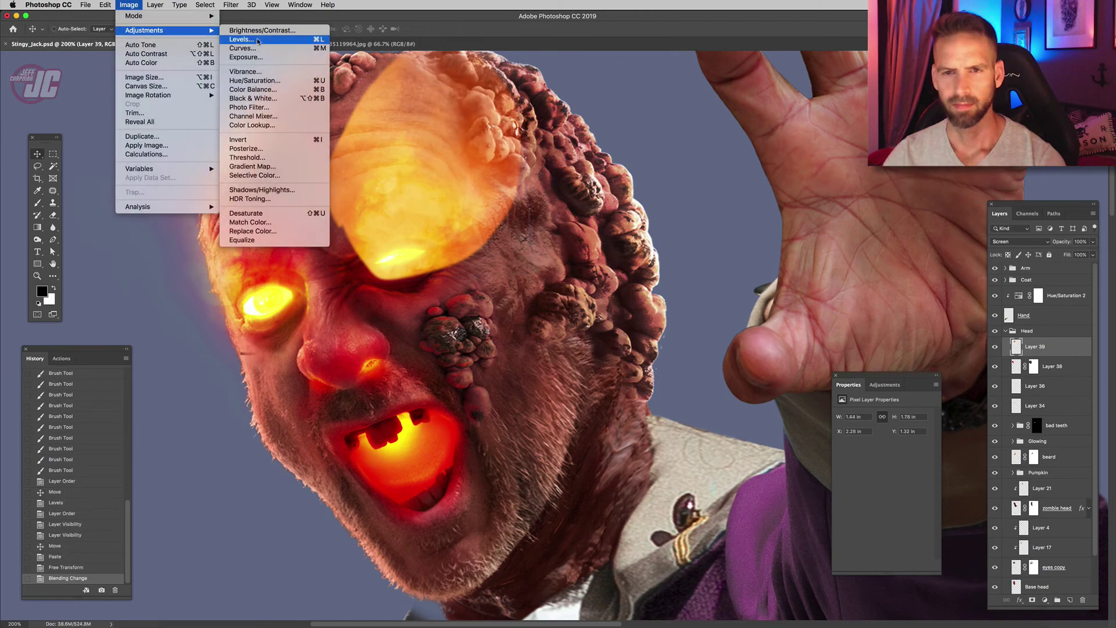
click(311, 40)
key(super+l)
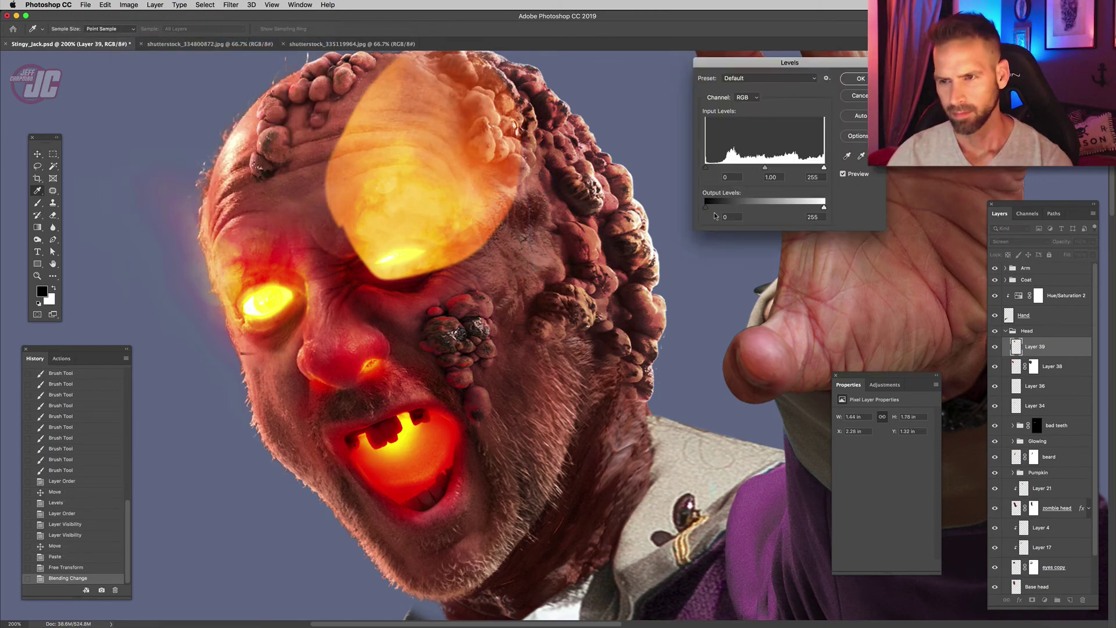
drag(706, 168, 766, 168)
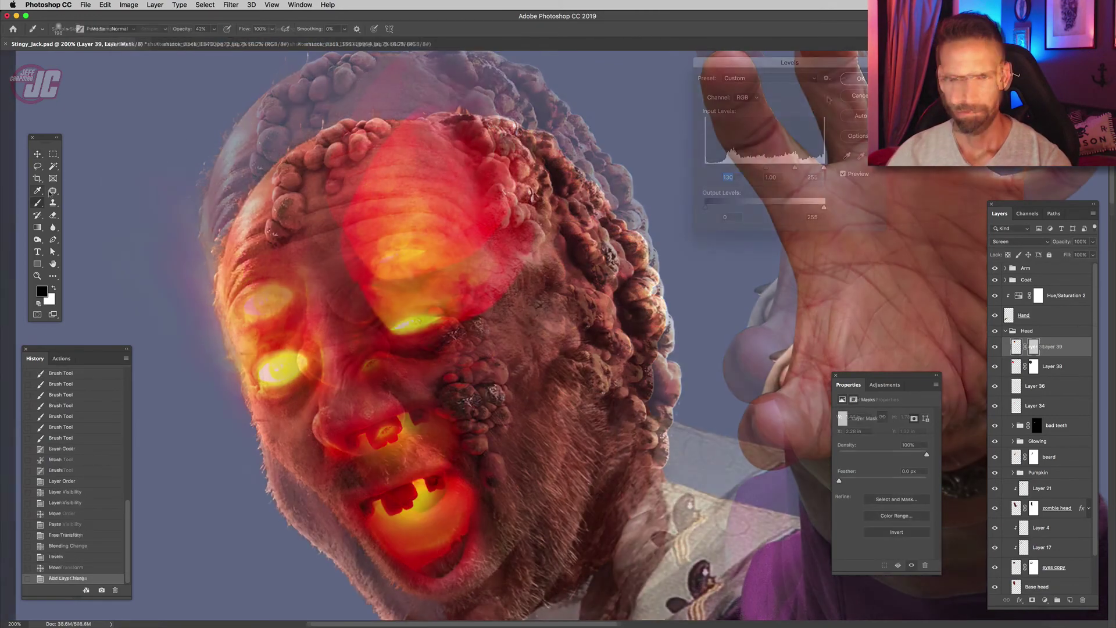
- Fade the smoke's top and outer edges on Layer 39's mask with a soft black brush at 42% opacity
click(436, 145)
click(465, 162)
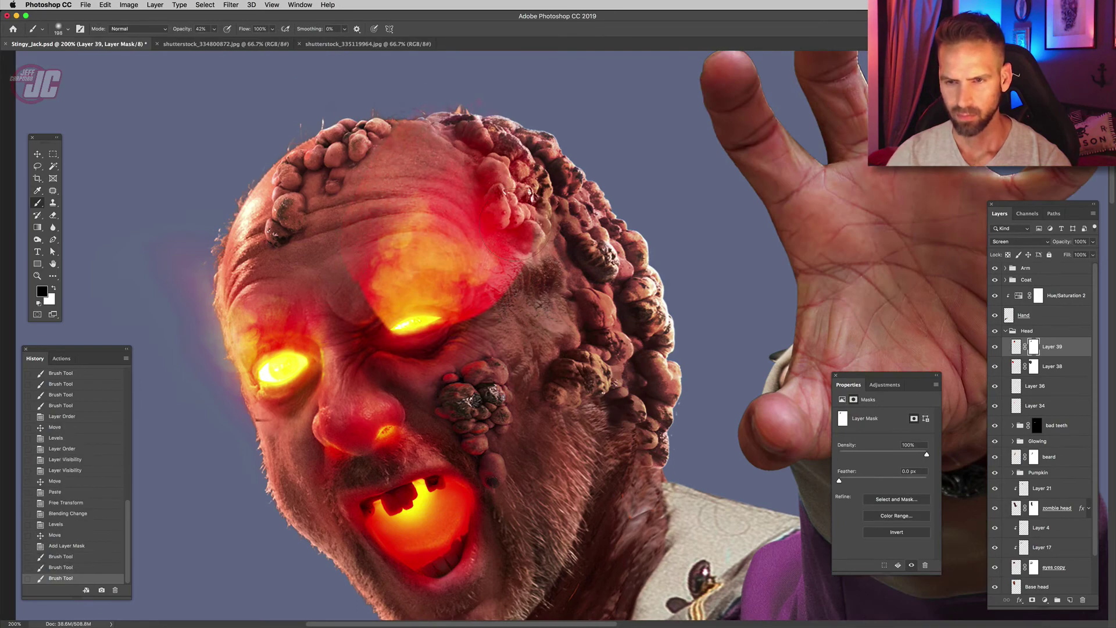
mouse_move(501, 203)
mouse_down()
mouse_move(506, 245)
mouse_move(439, 348)
mouse_up()
right_click(462, 323)
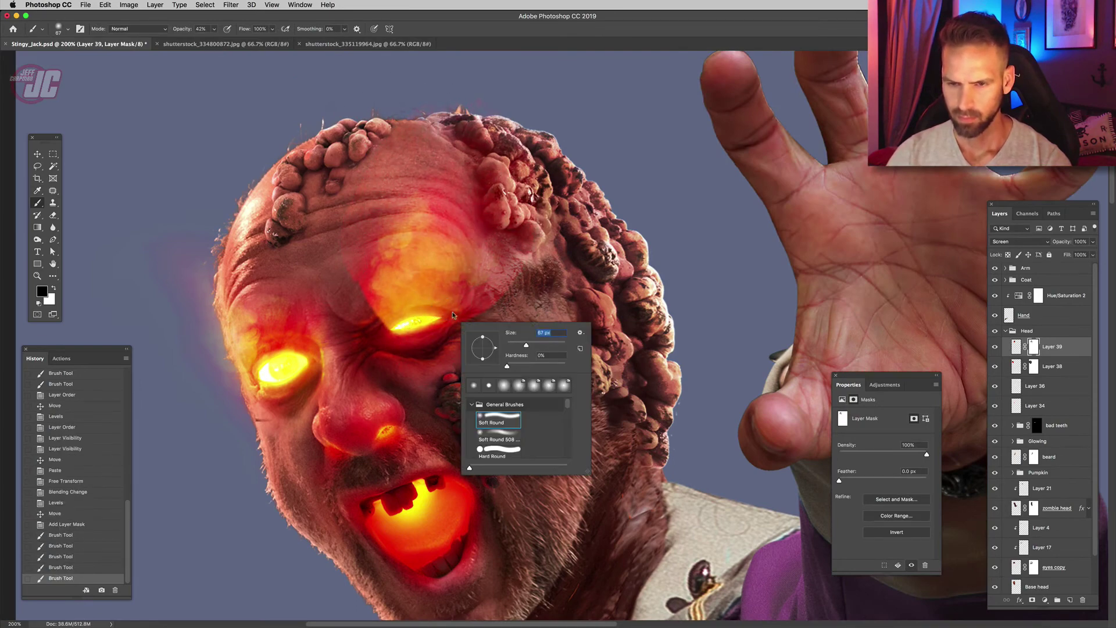
key(Escape)
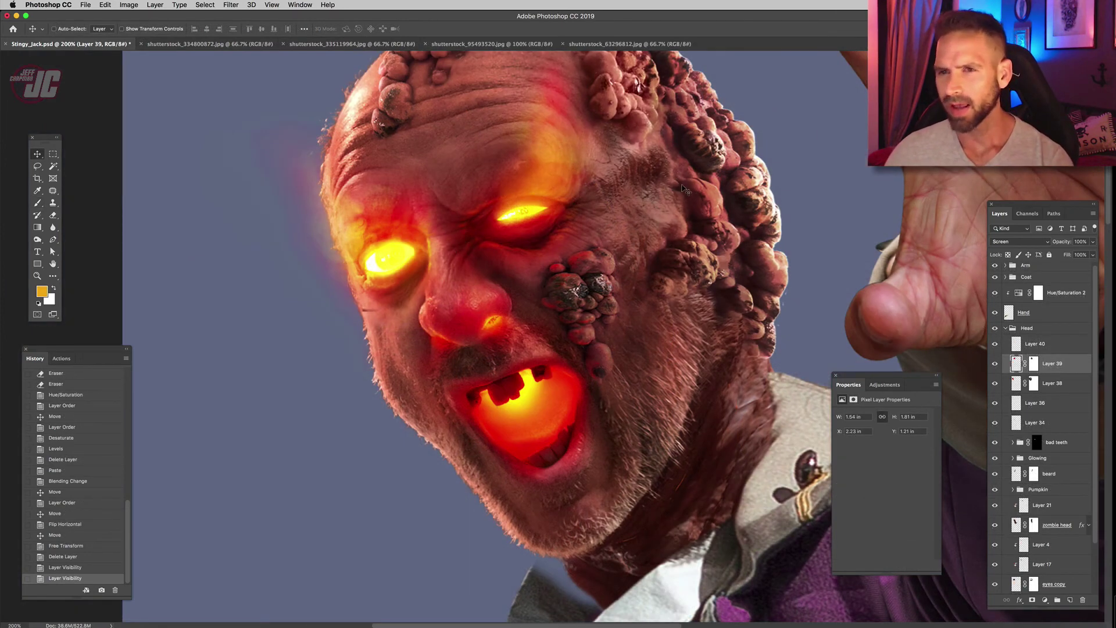
- Hide the smoke on Layers 39 and 38 and open the flame image shutterstock_263393195.jpg
drag(994, 364, 995, 383)
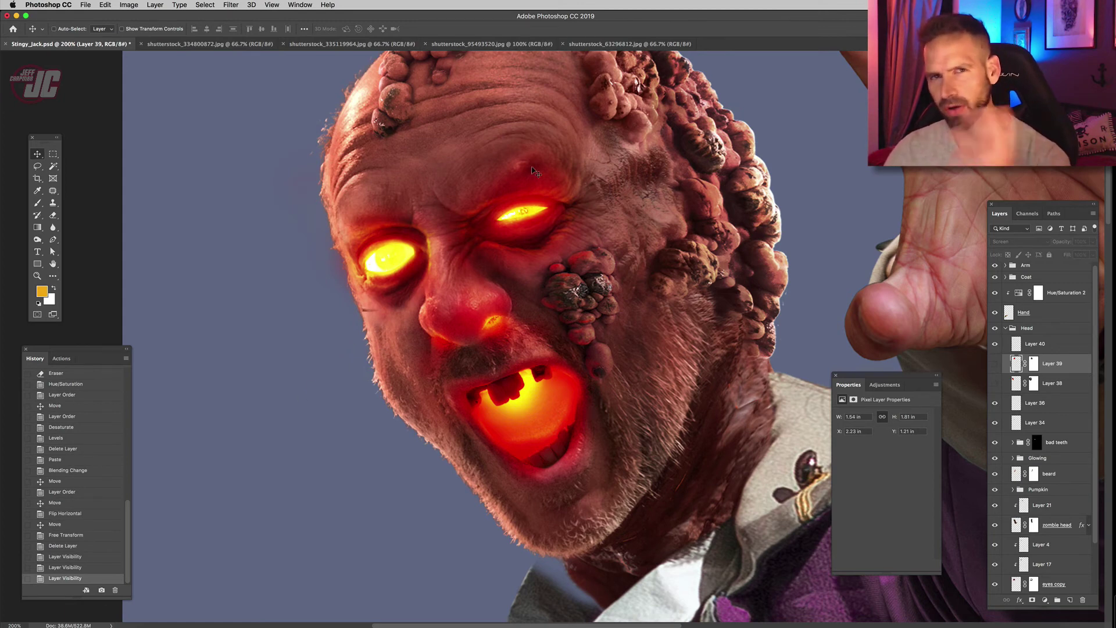
key(Tab)
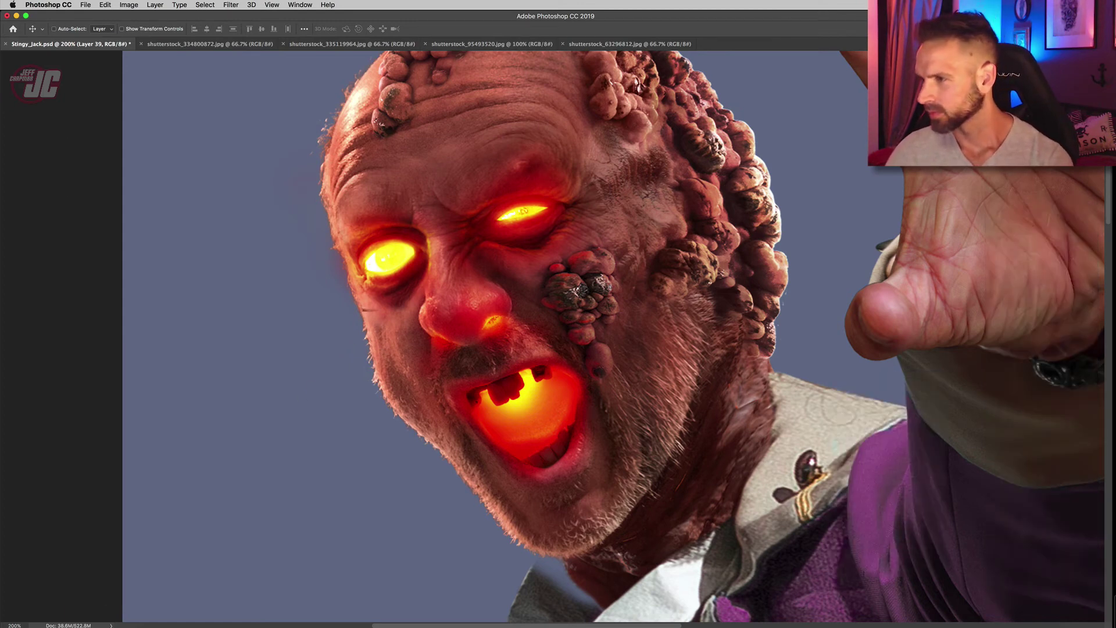
drag(493, 487, 478, 626)
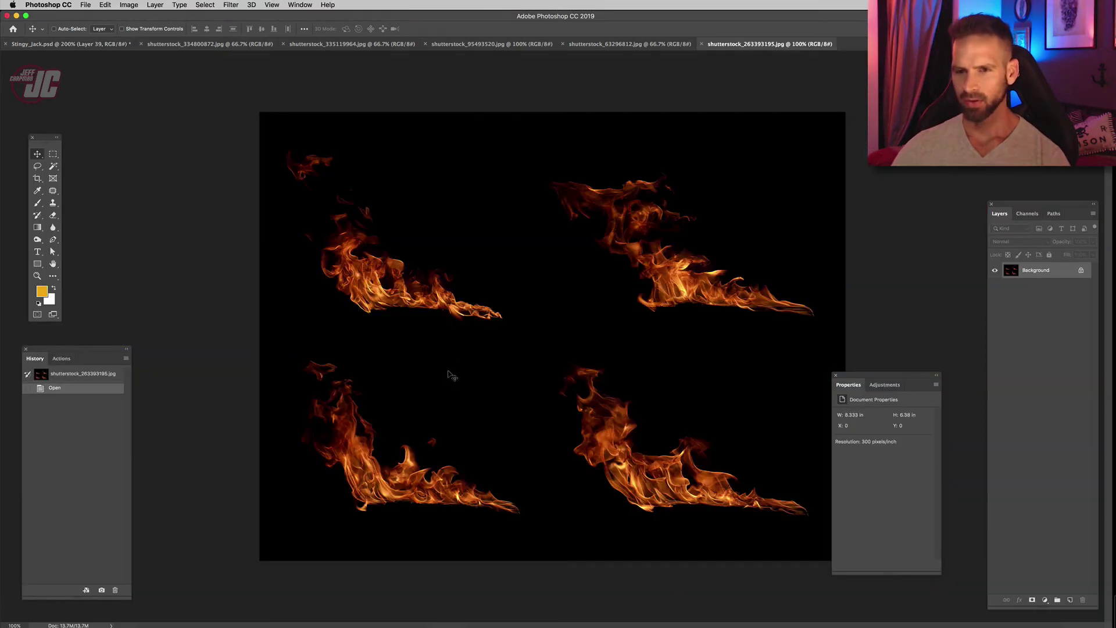
- Lasso the upper-left flame in shutterstock_263393195.jpg and paste a copy of it into Stingy_Jack.psd
click(37, 167)
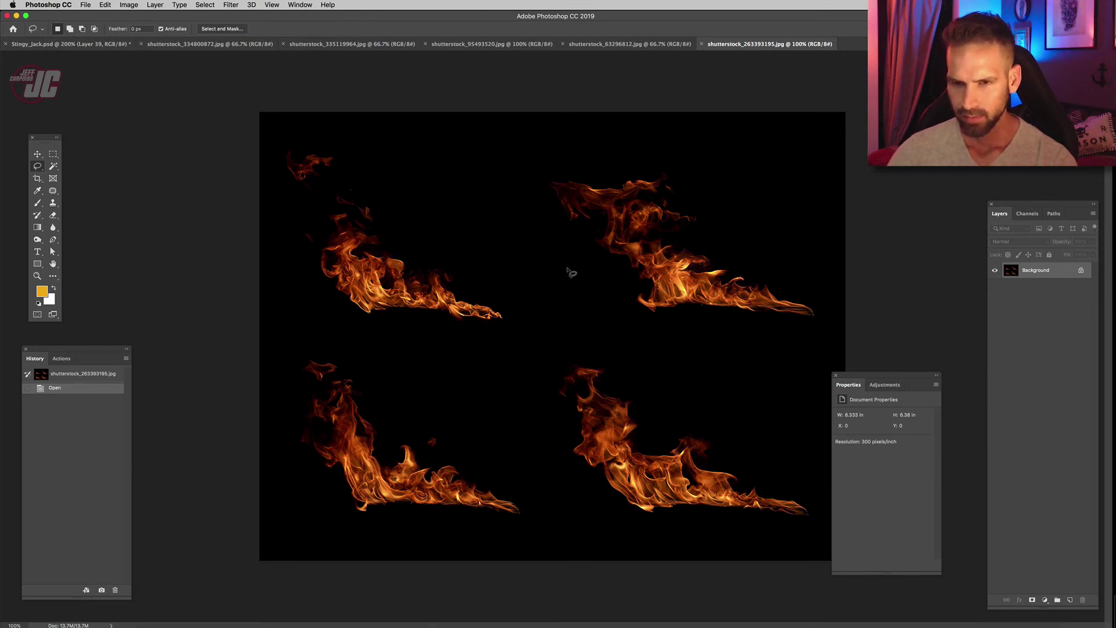
mouse_move(305, 289)
mouse_down()
mouse_move(505, 361)
mouse_move(382, 185)
mouse_up()
click(37, 155)
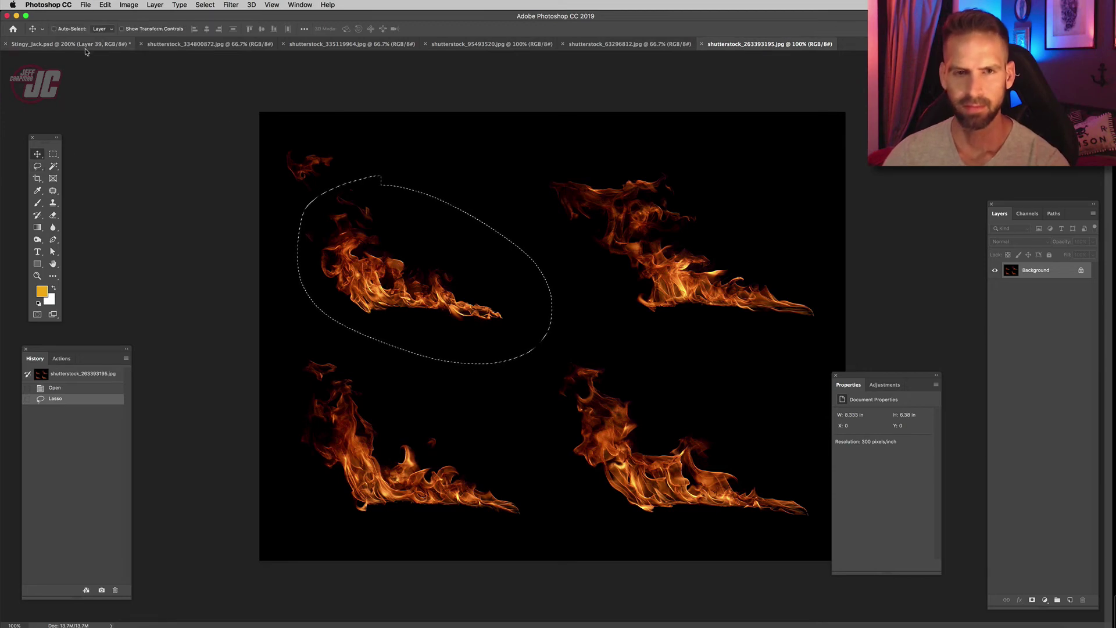
click(88, 47)
key(super+v)
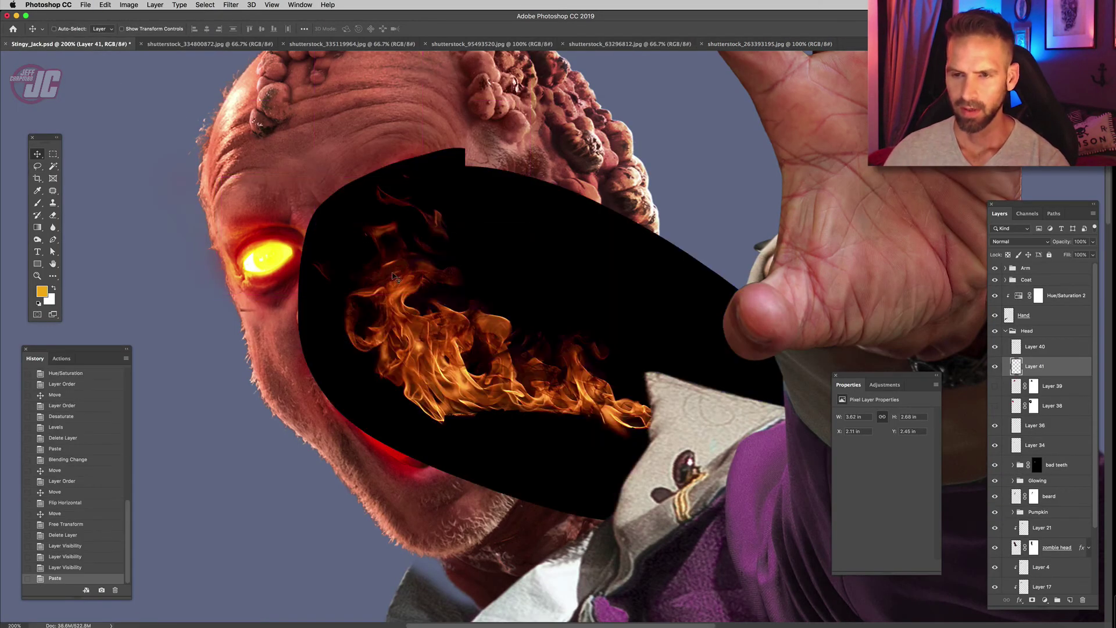
- Move the pasted flame on Layer 41 over the zombie's eyes and set its blend mode to Screen
drag(549, 329, 399, 237)
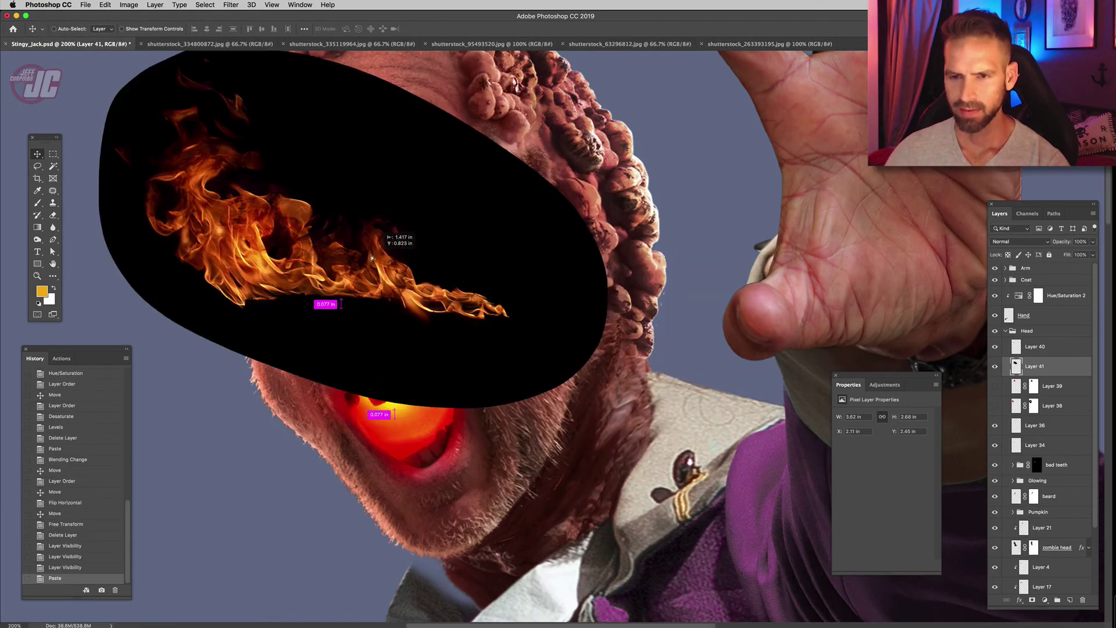
click(1020, 241)
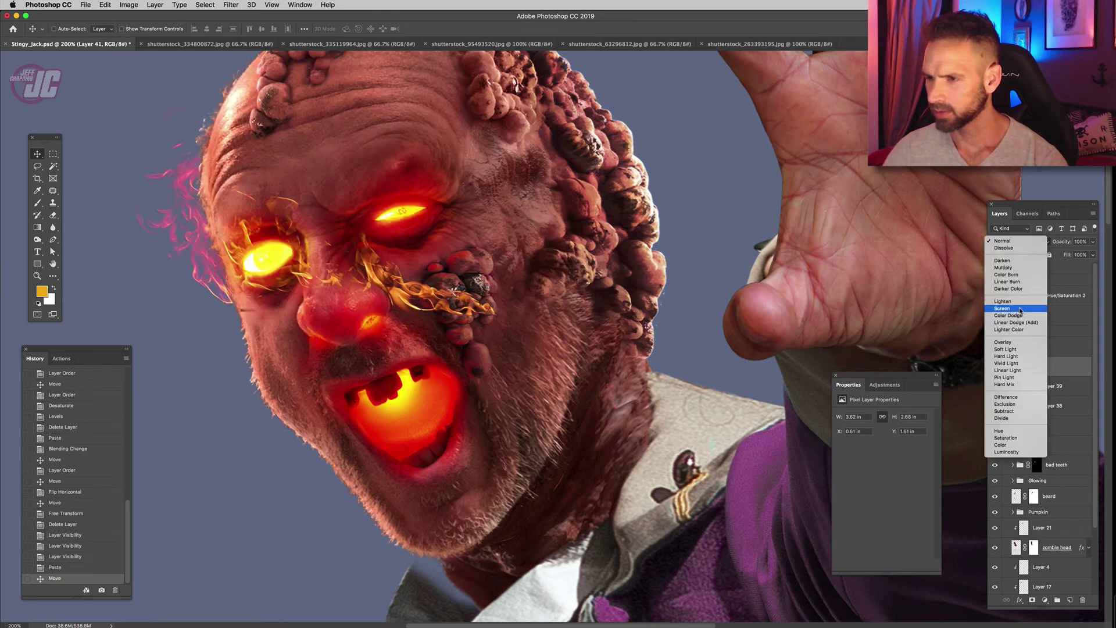
click(1021, 309)
- Scale down and rotate the flame on Layer 41 so it spans both eyes and trails off past the temple
key(super+t)
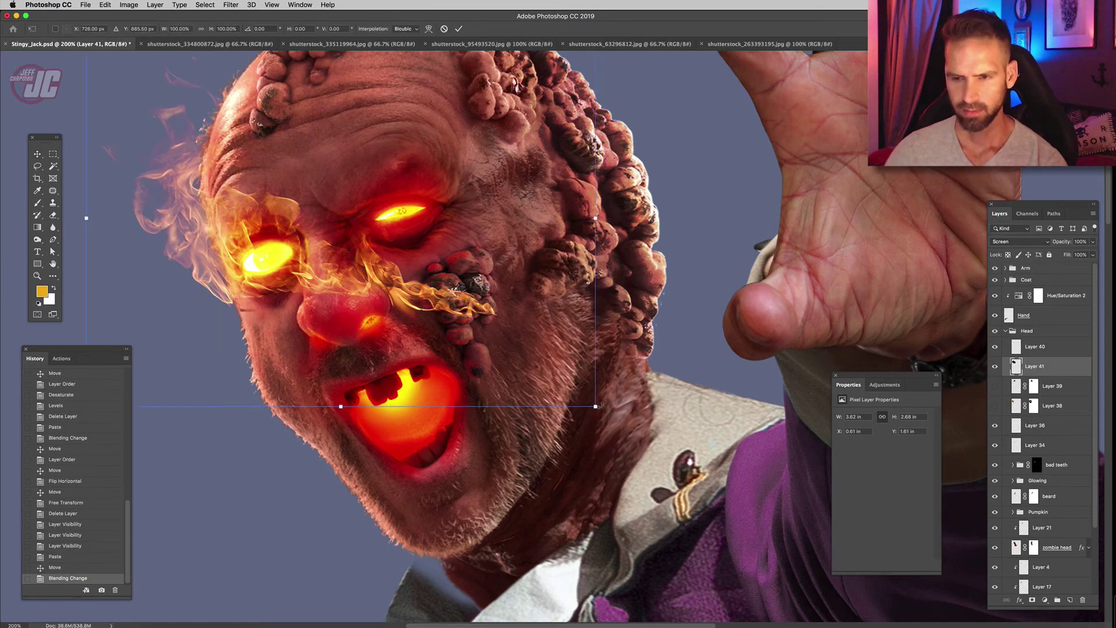
drag(596, 407, 521, 218)
drag(204, 211, 242, 252)
drag(322, 322, 469, 349)
drag(524, 396, 542, 387)
drag(226, 175, 204, 162)
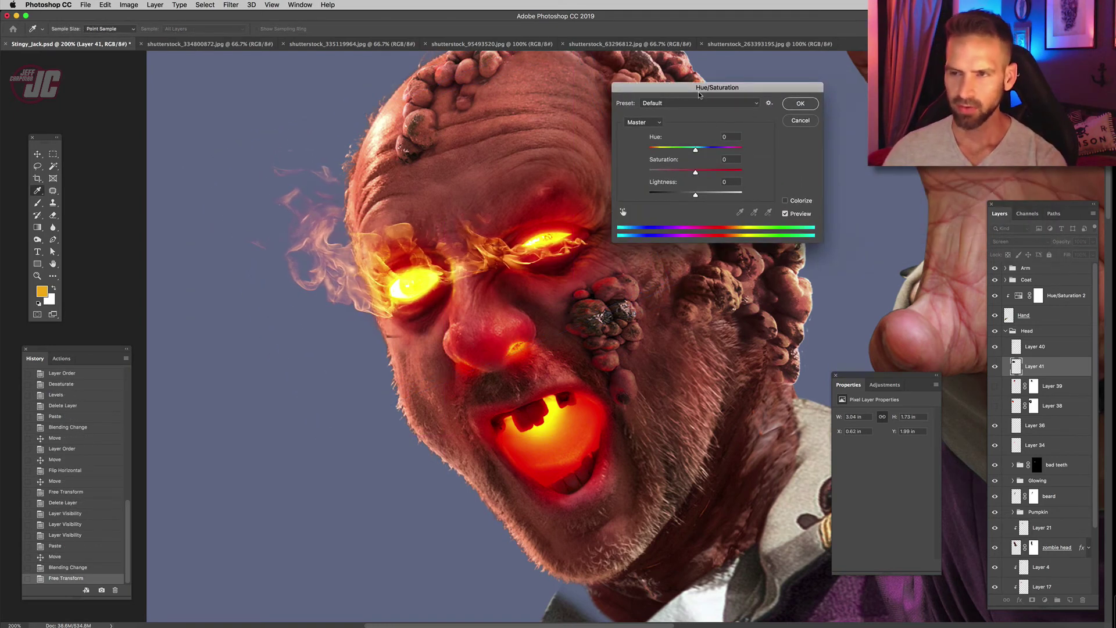
- Shift the hue of Layer 41's flame slightly in the negative direction with Hue/Saturation
drag(700, 93, 759, 82)
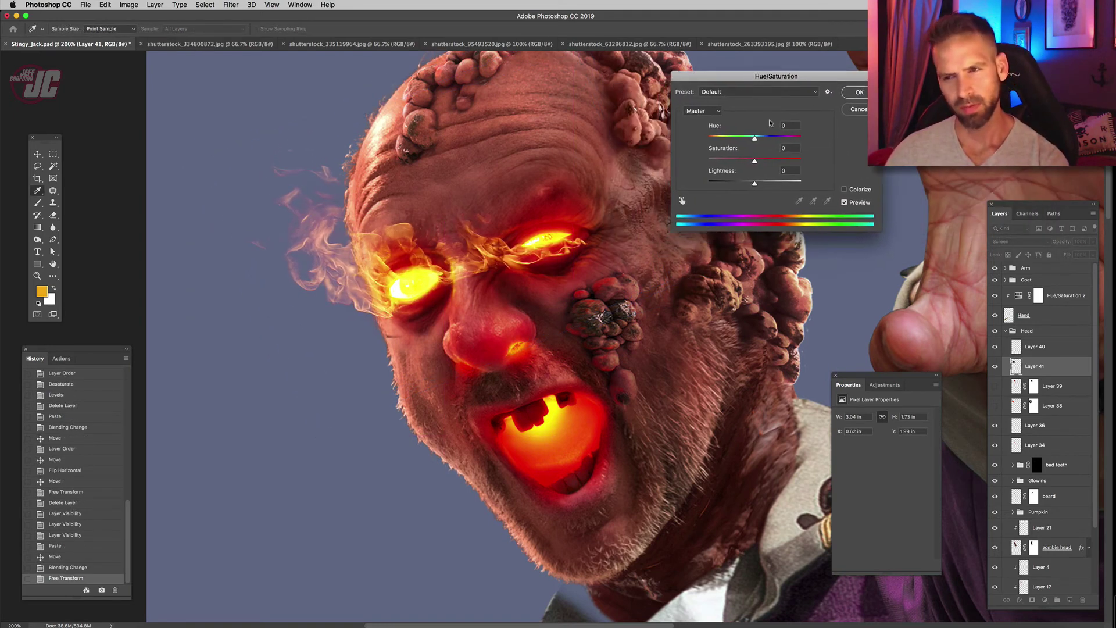
drag(747, 141, 749, 142)
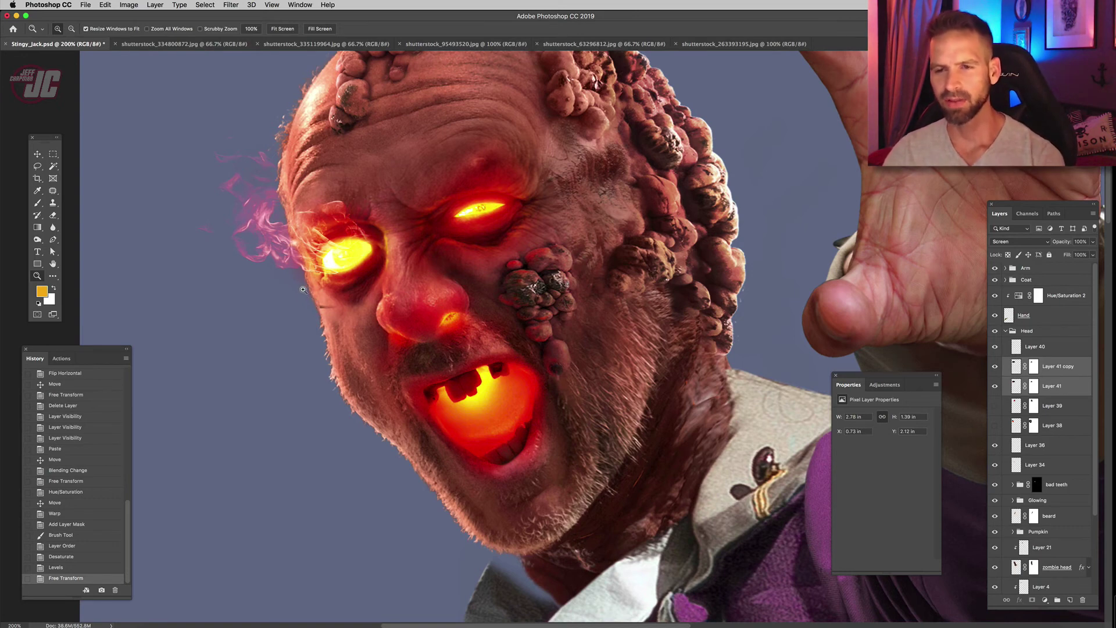
- Activate the Move tool and switch to the fire image shutterstock_63296812.jpg
click(38, 154)
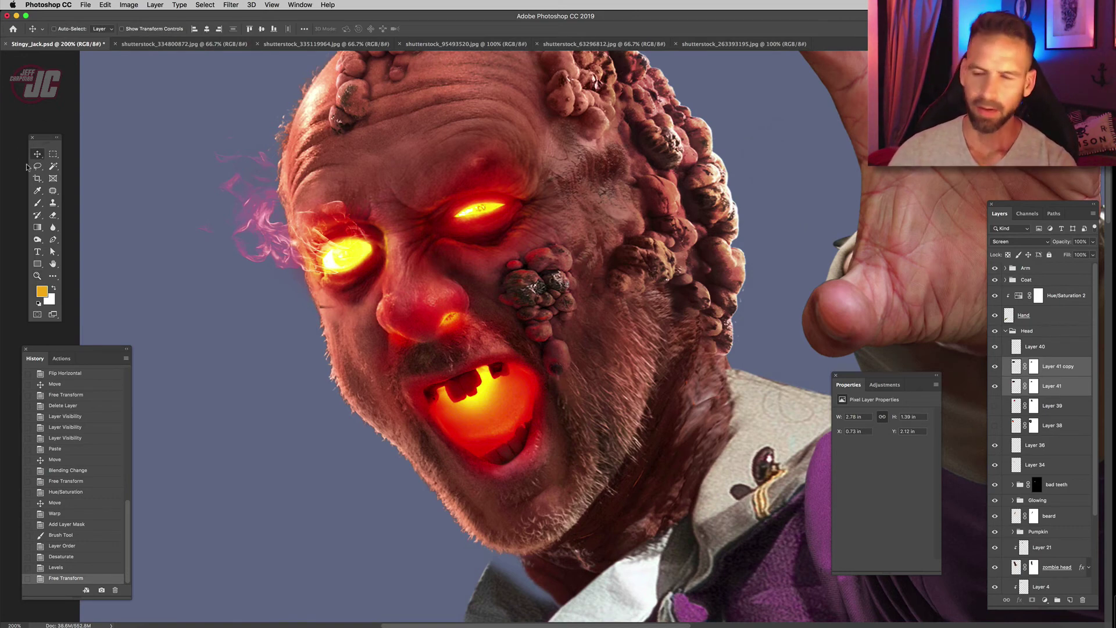
key(Tab)
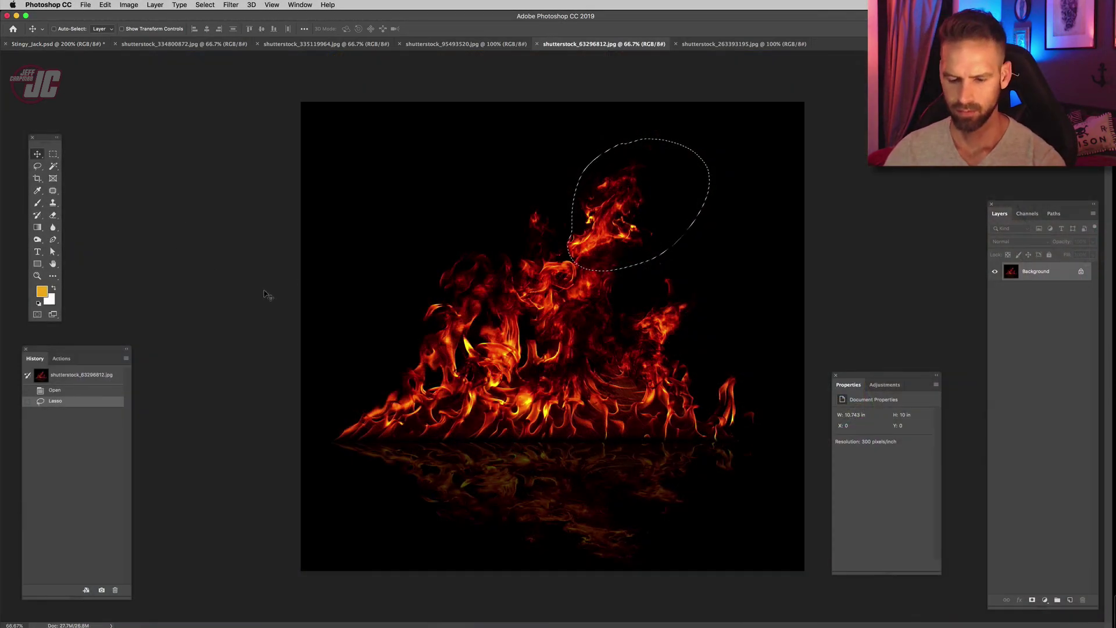
- Replace the current selection with a new freehand lasso around the topmost flame tongue and copy it
key(super+d)
click(37, 167)
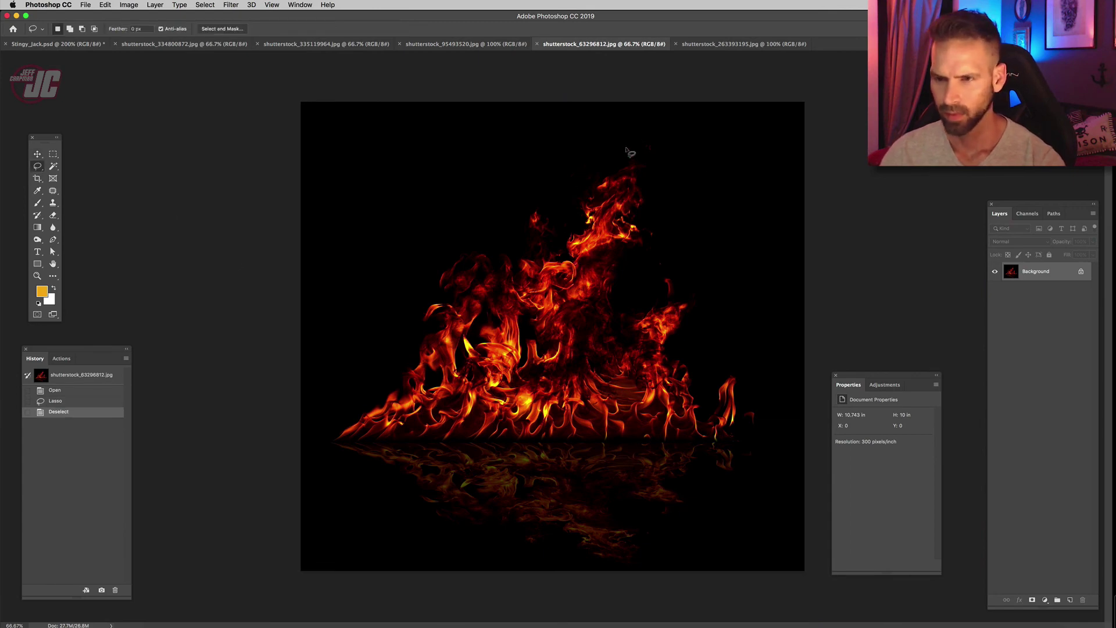
mouse_move(640, 262)
mouse_down()
mouse_move(685, 167)
mouse_move(626, 148)
mouse_up()
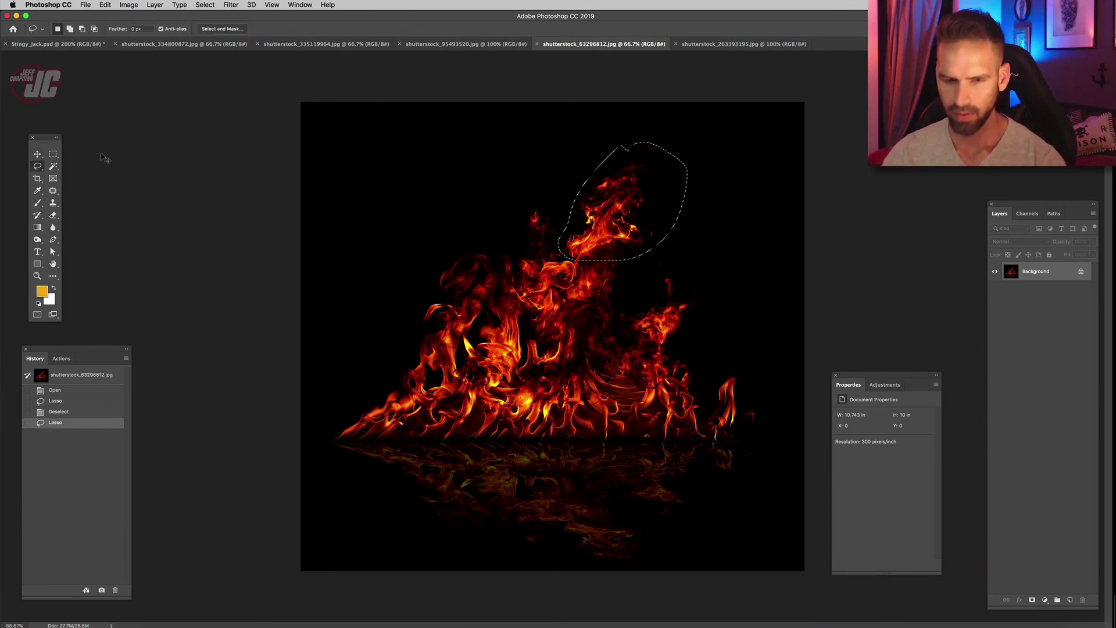
key(v)
key(super+c)
- Paste the flame tongue into Stingy_Jack.psd, move it over the zombie's face and set its blend mode to Screen
click(56, 44)
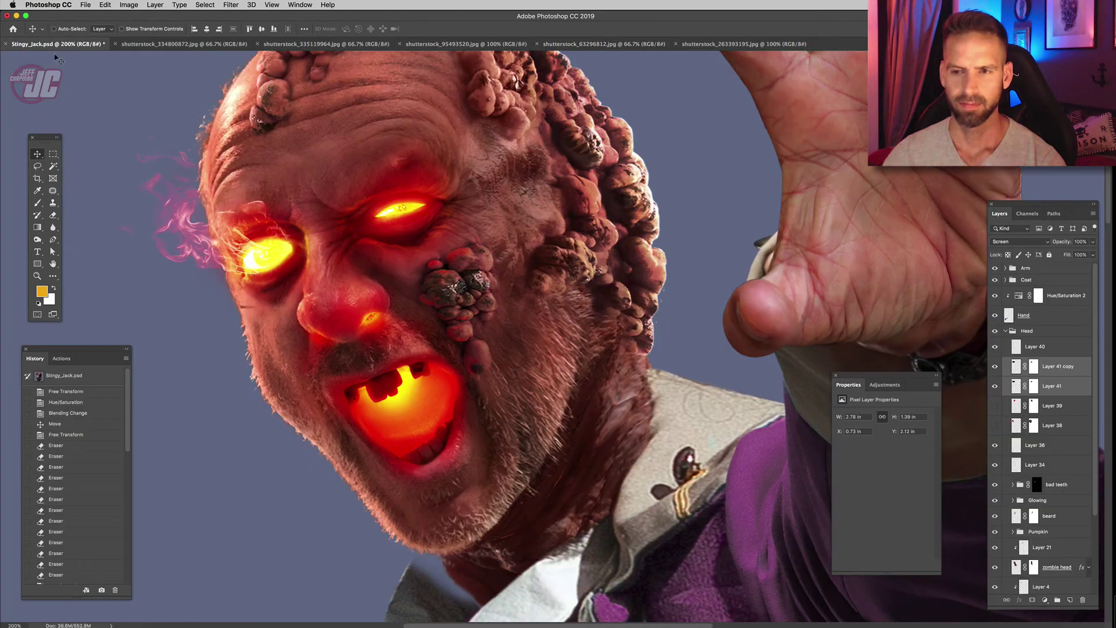
key(super+v)
drag(535, 282, 513, 209)
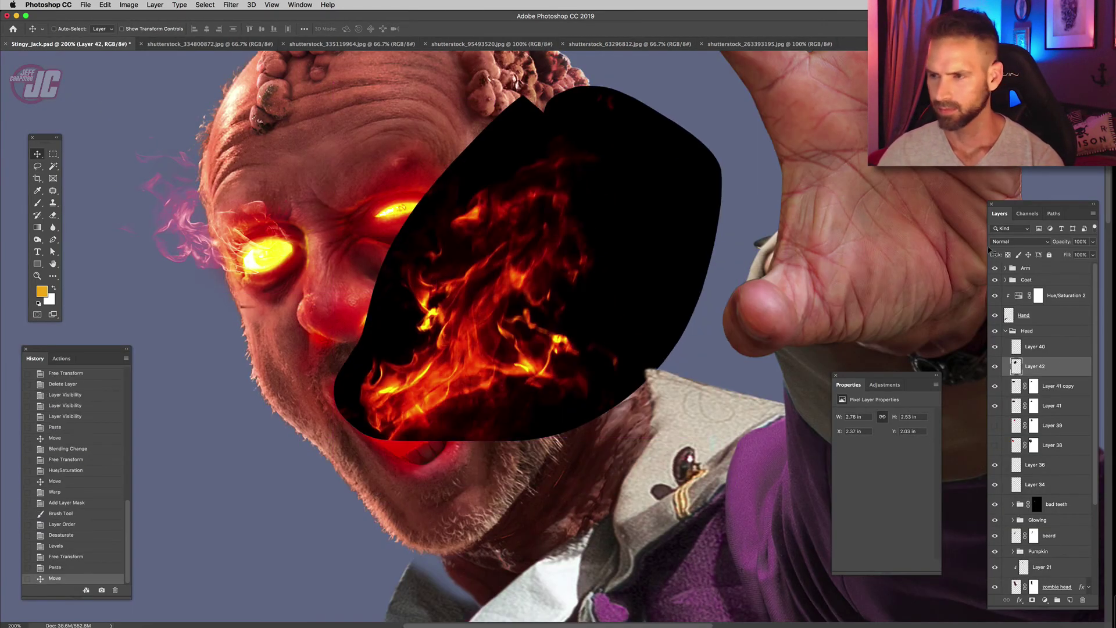
click(1021, 242)
click(1017, 313)
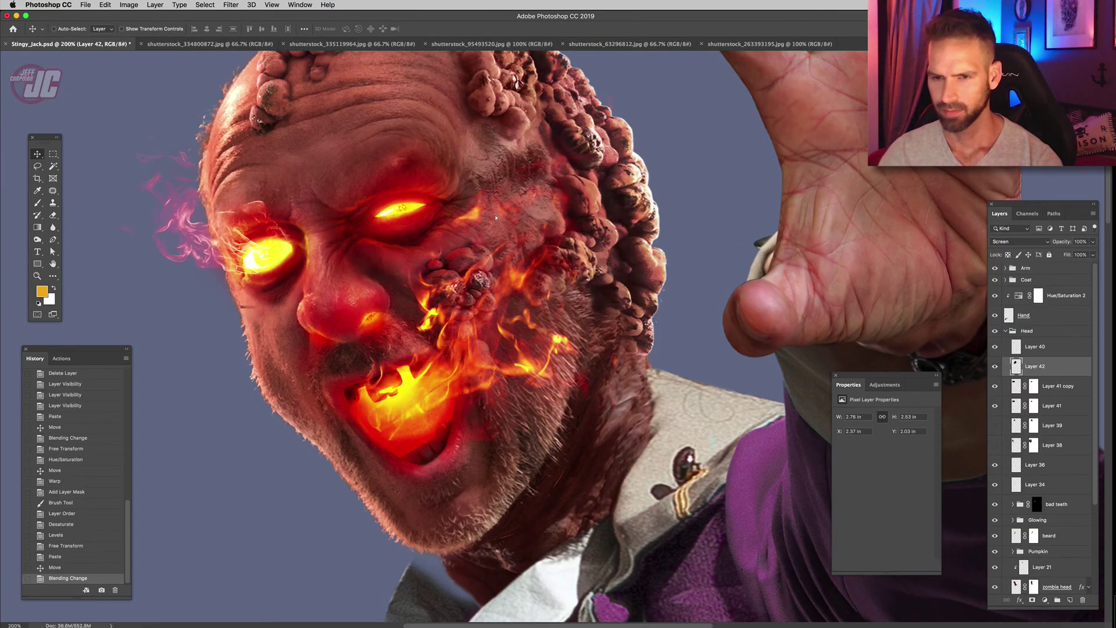
- Scale Layer 42's flame to about 1.76 in wide and place it so it rises from the narrower eye across the temple
drag(555, 320, 521, 169)
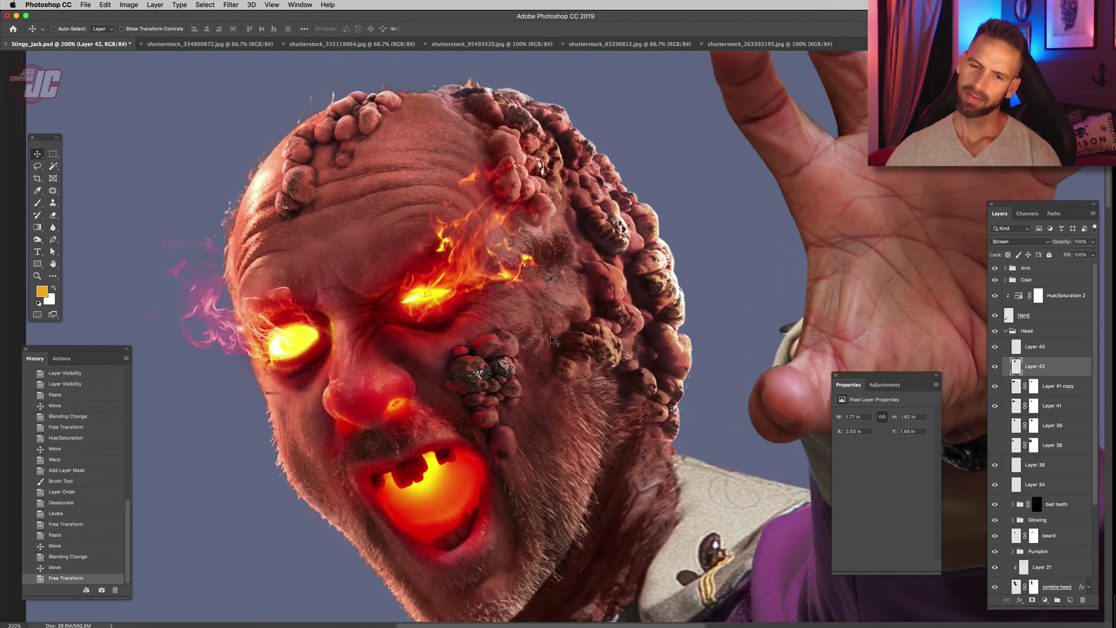
key(ctrl+t)
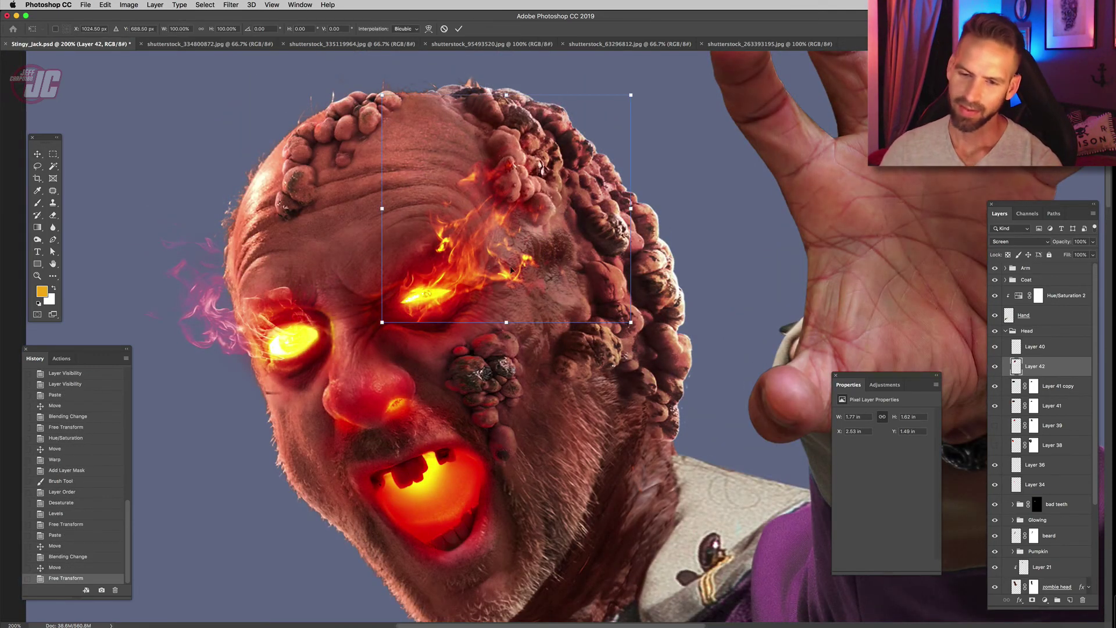
drag(505, 251, 514, 475)
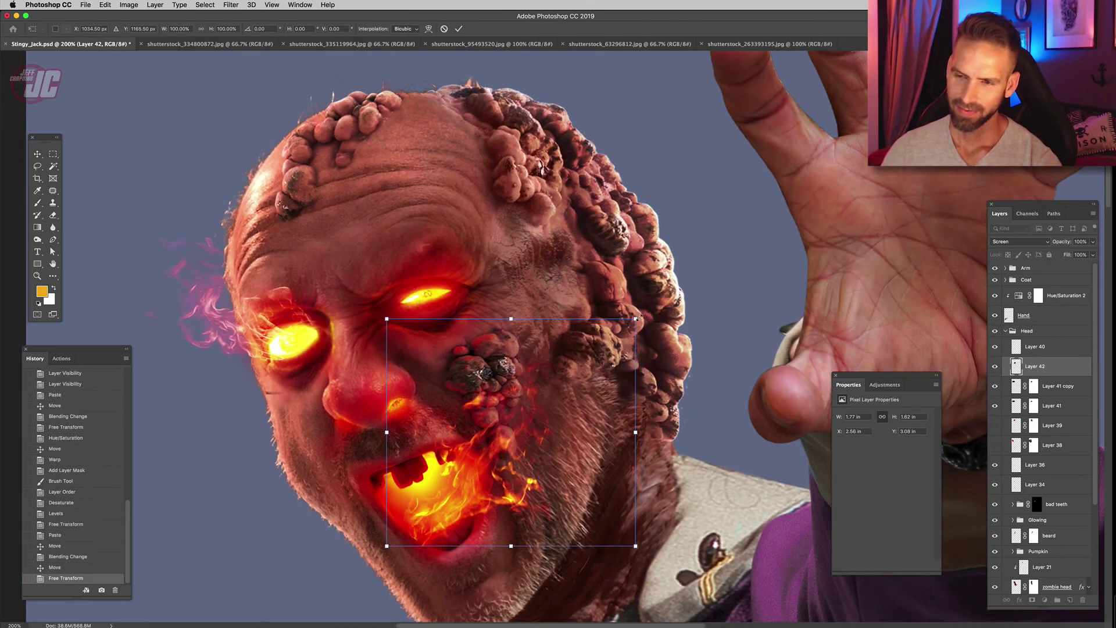
drag(637, 318, 650, 283)
drag(550, 415, 593, 289)
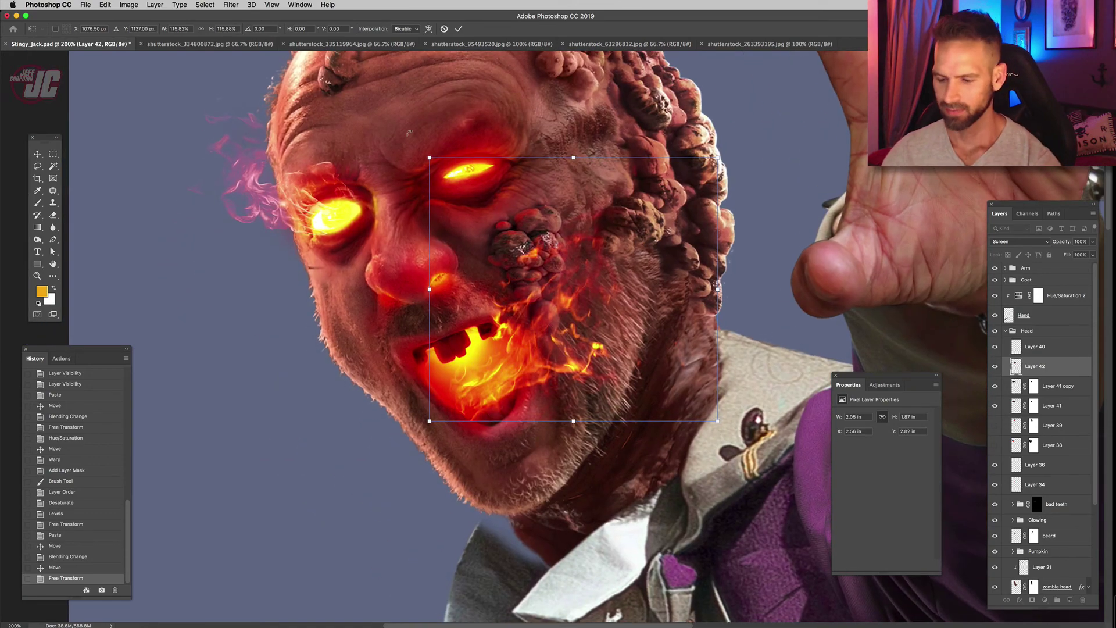
key(Return)
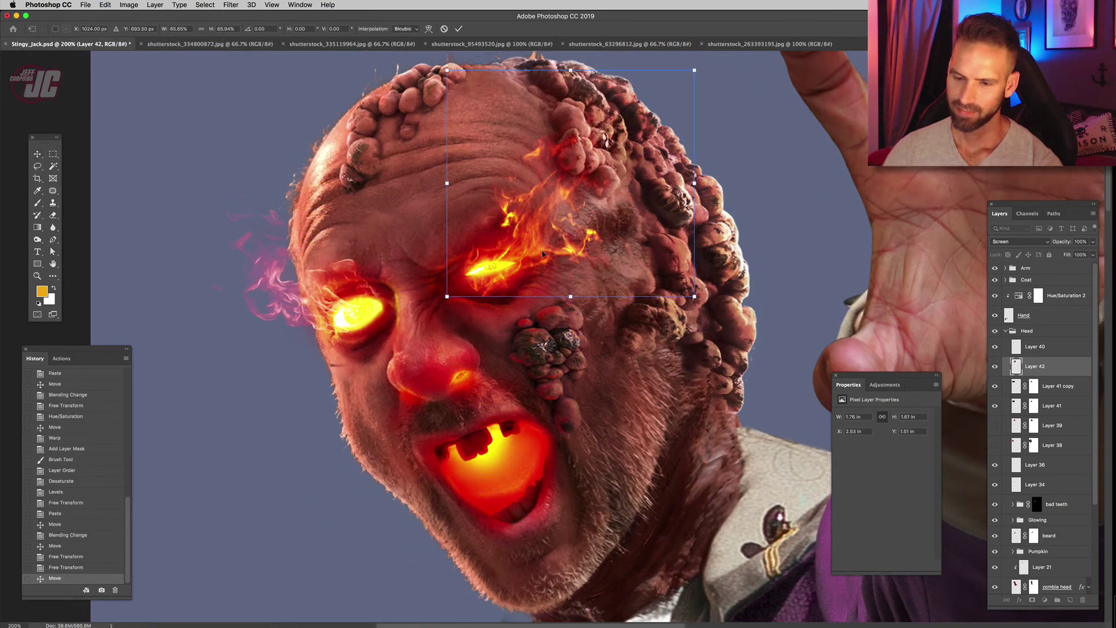
key(Return)
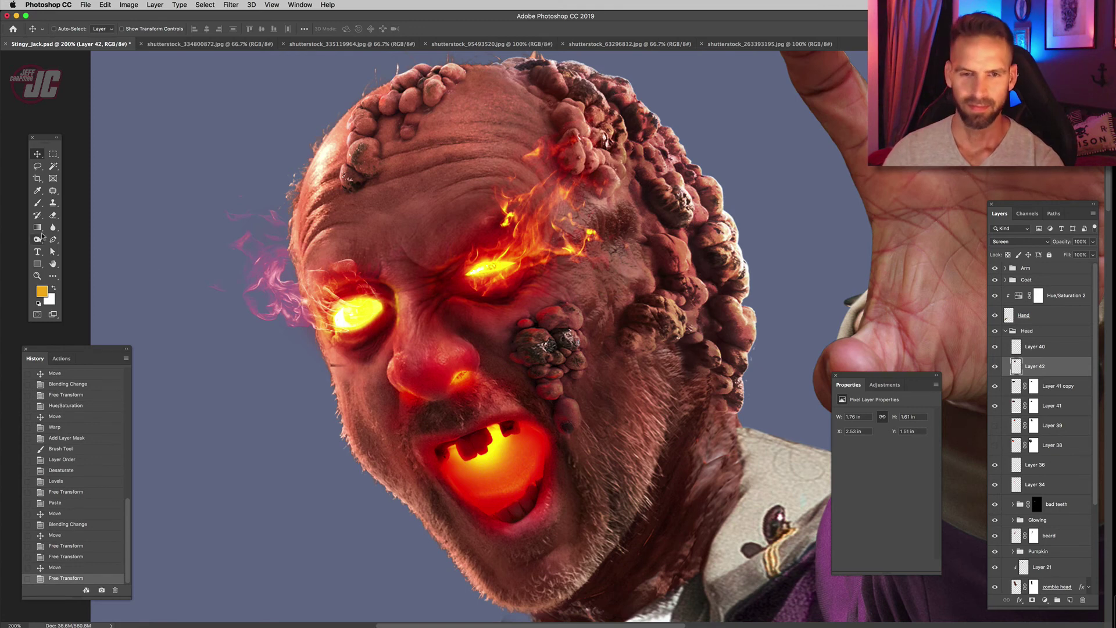
- Erase the stray parts of Layer 42's flame below the eye with a 78 px Soft Round eraser at 0% hardness
click(52, 215)
right_click(506, 307)
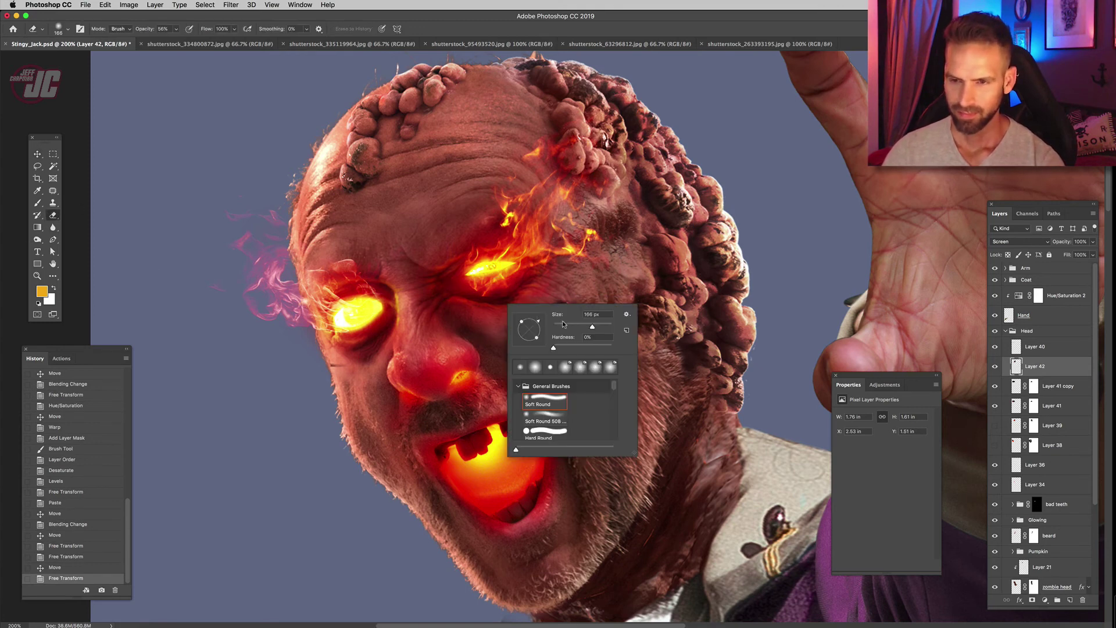
drag(534, 326, 526, 326)
key(Return)
click(517, 293)
click(517, 293)
click(517, 294)
right_click(525, 297)
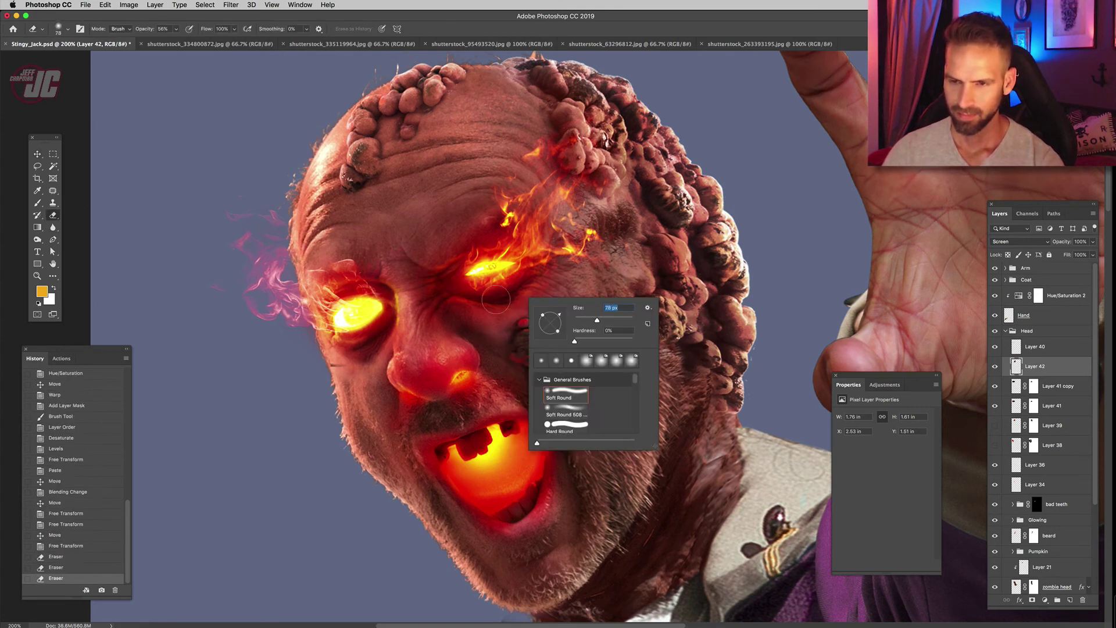
key(Escape)
click(491, 296)
click(487, 294)
click(538, 326)
click(542, 371)
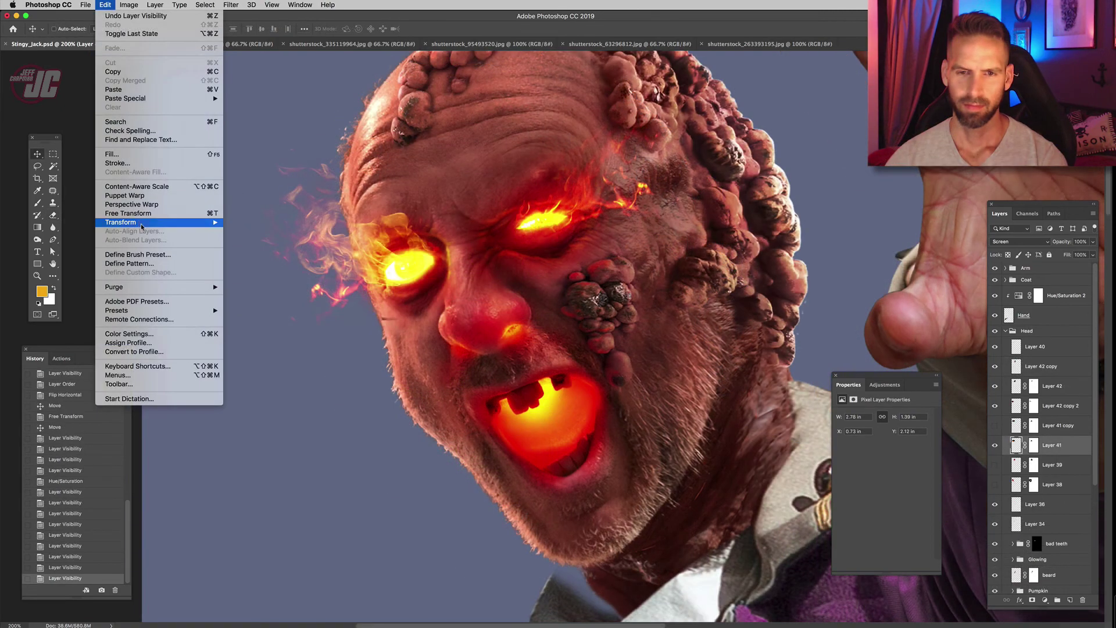
- Warp the flame on Layer 41 downward so it follows the brow and wraps around the larger eye
mouse_move(163, 222)
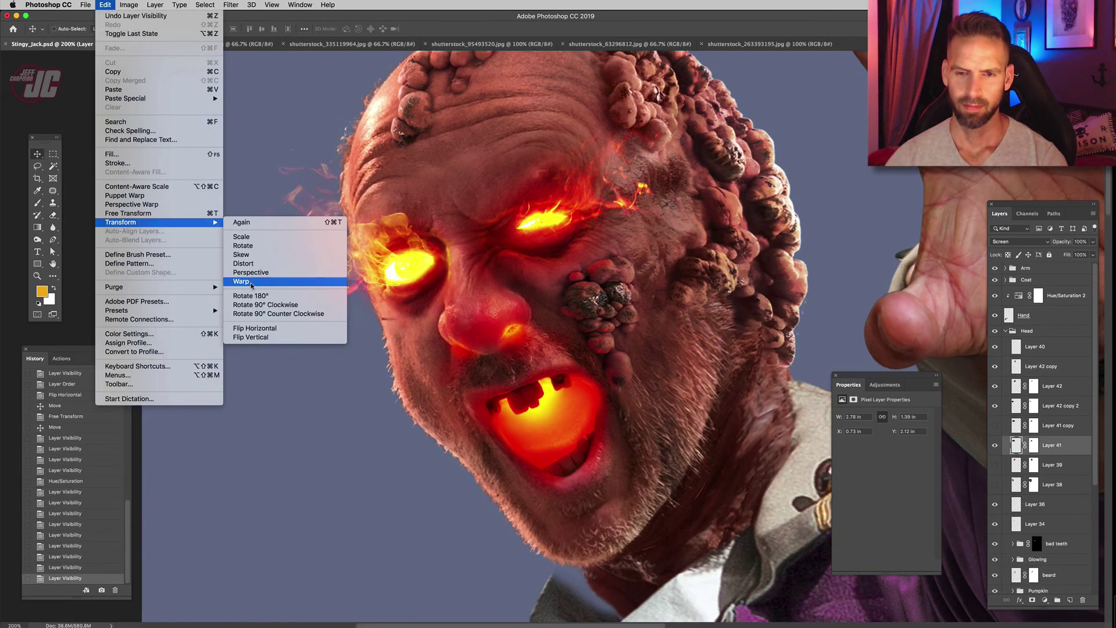
click(241, 281)
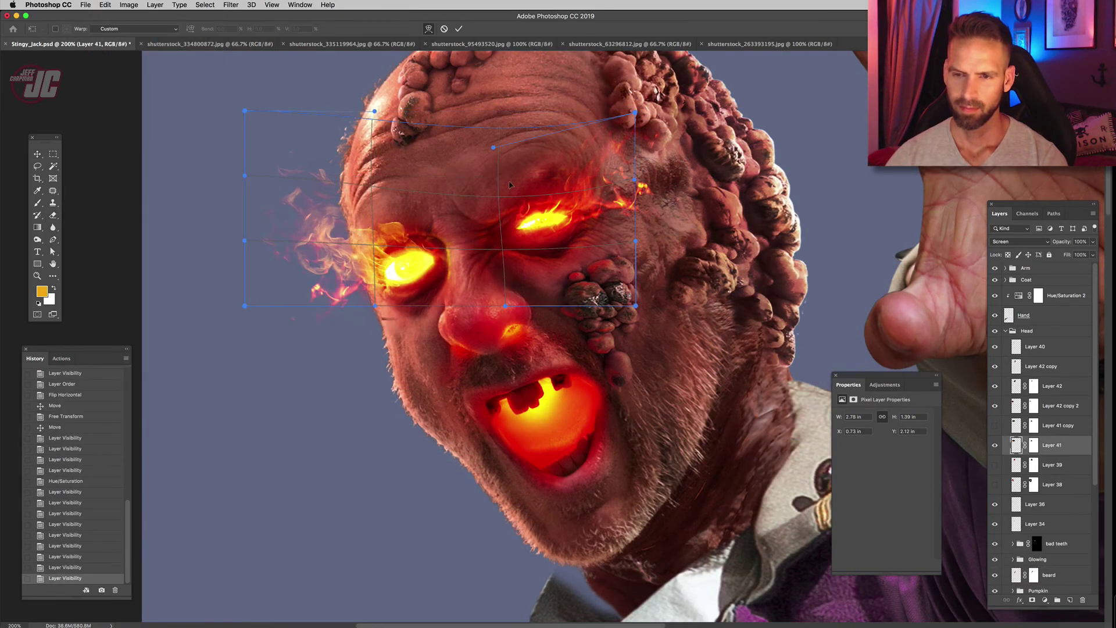
drag(535, 272, 552, 286)
drag(494, 189, 514, 215)
mouse_move(503, 289)
mouse_down()
mouse_move(513, 316)
mouse_move(504, 295)
mouse_up()
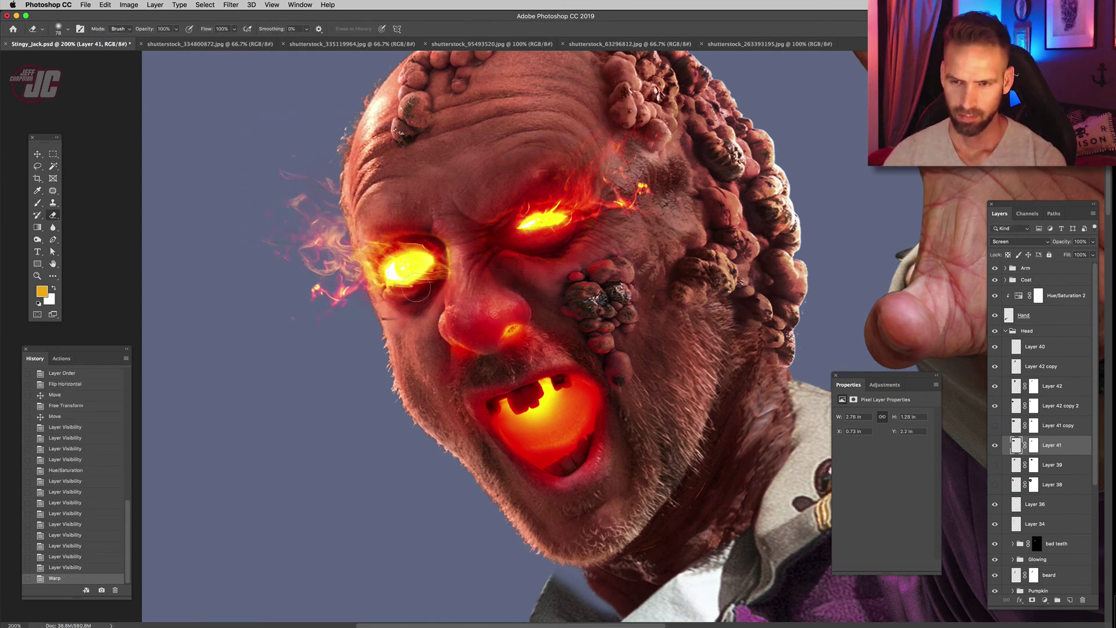
- Erase the excess flame of Layer 41 beneath and beside the larger eye
click(416, 287)
click(432, 274)
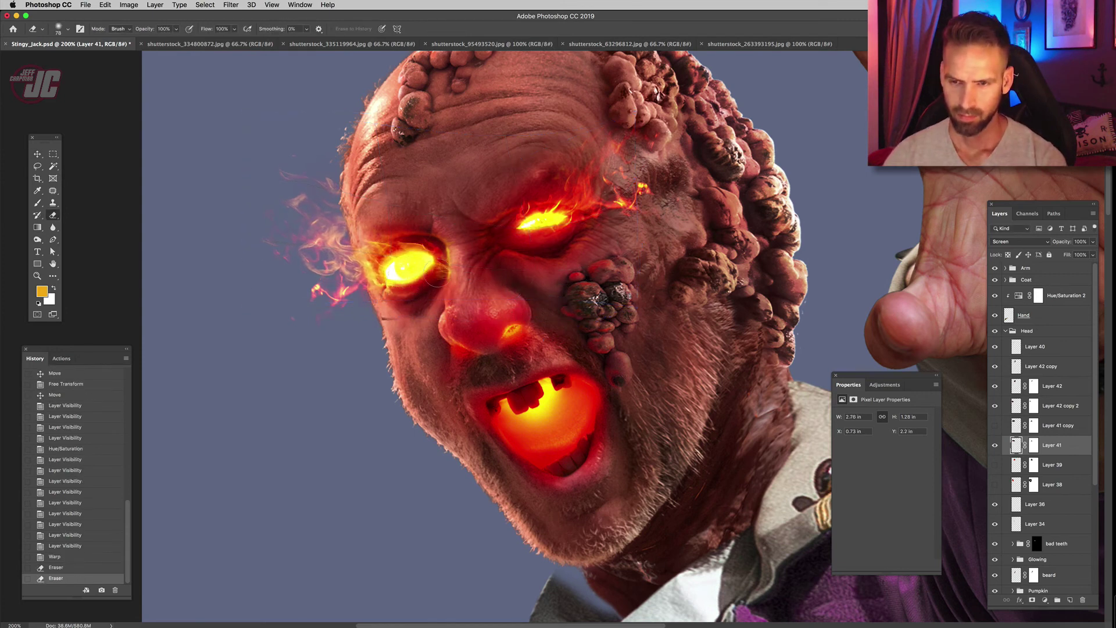
mouse_move(437, 273)
mouse_down()
mouse_move(468, 280)
mouse_move(415, 282)
mouse_move(425, 332)
mouse_up()
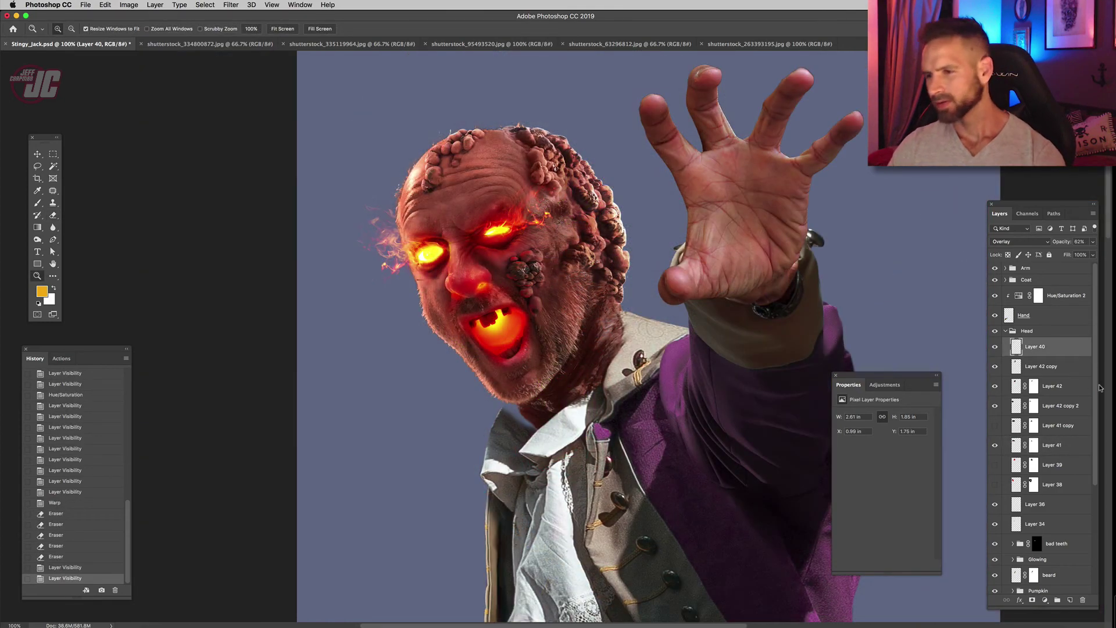
- Group the flame layers from Layer 42 copy down to Layer 38
click(1060, 368)
drag(1052, 483, 1065, 482)
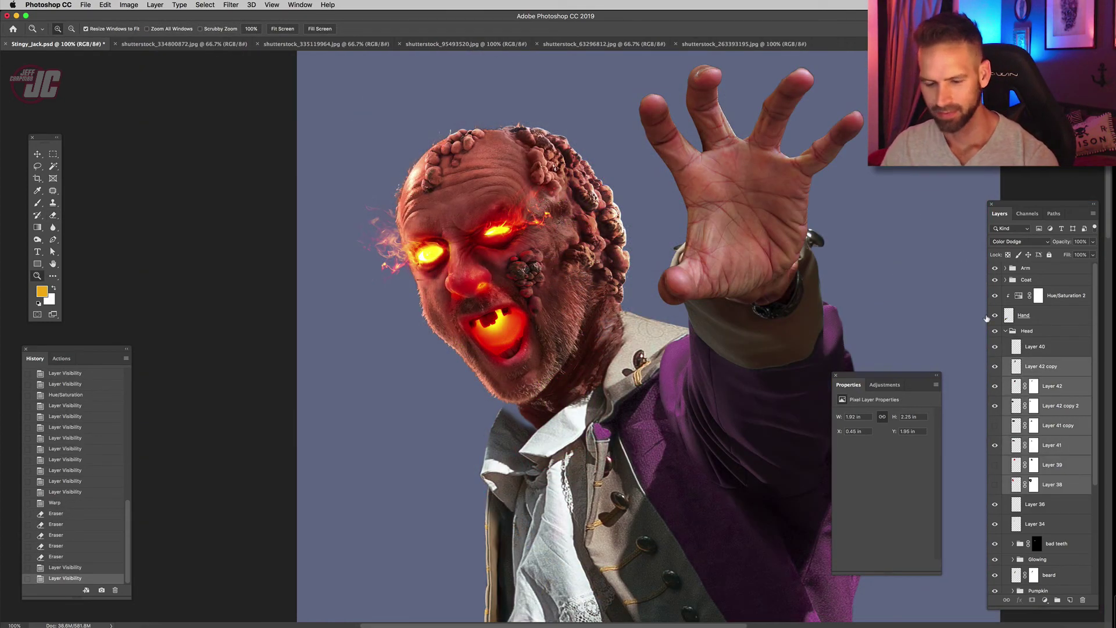
key(super+g)
- Compare the face with the flame group hidden and shown, and examine the glowing eyes, nose and mouth up close
click(996, 365)
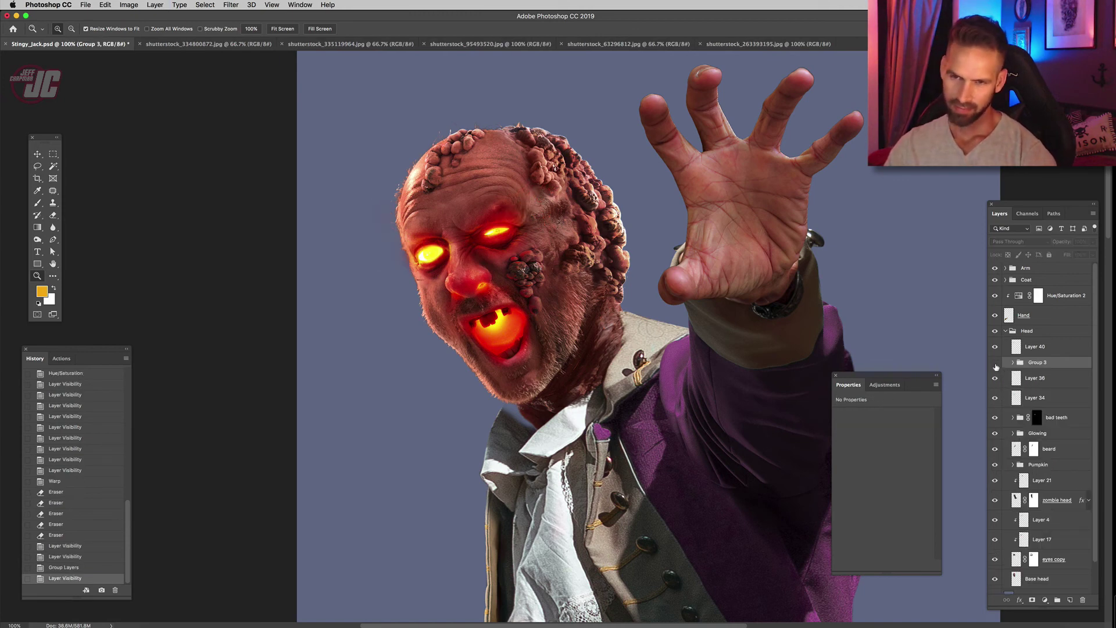
click(995, 365)
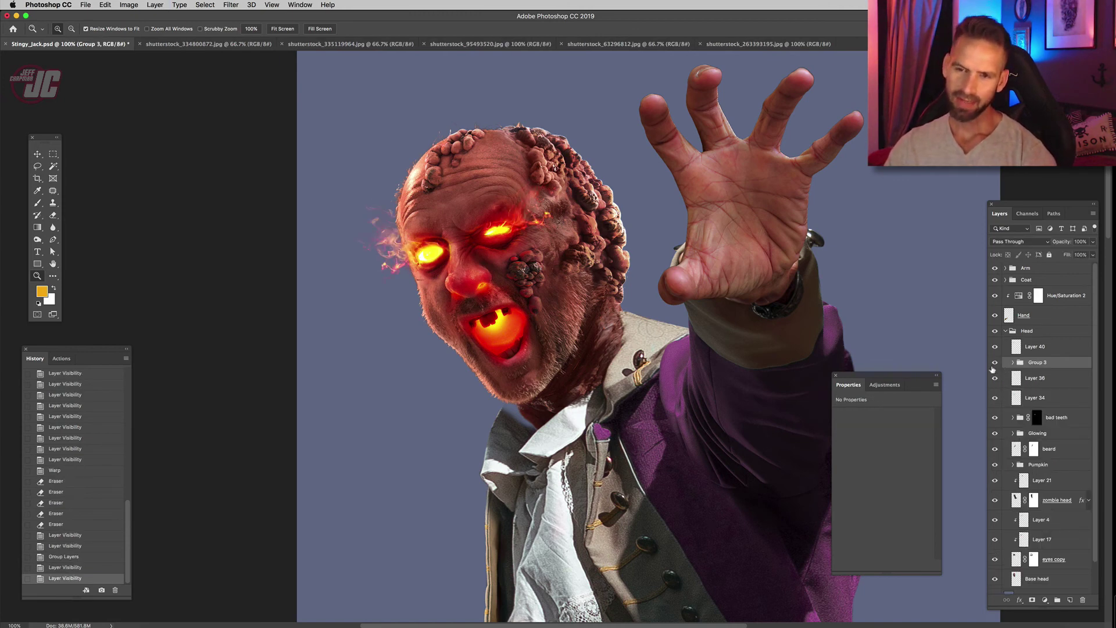
click(996, 365)
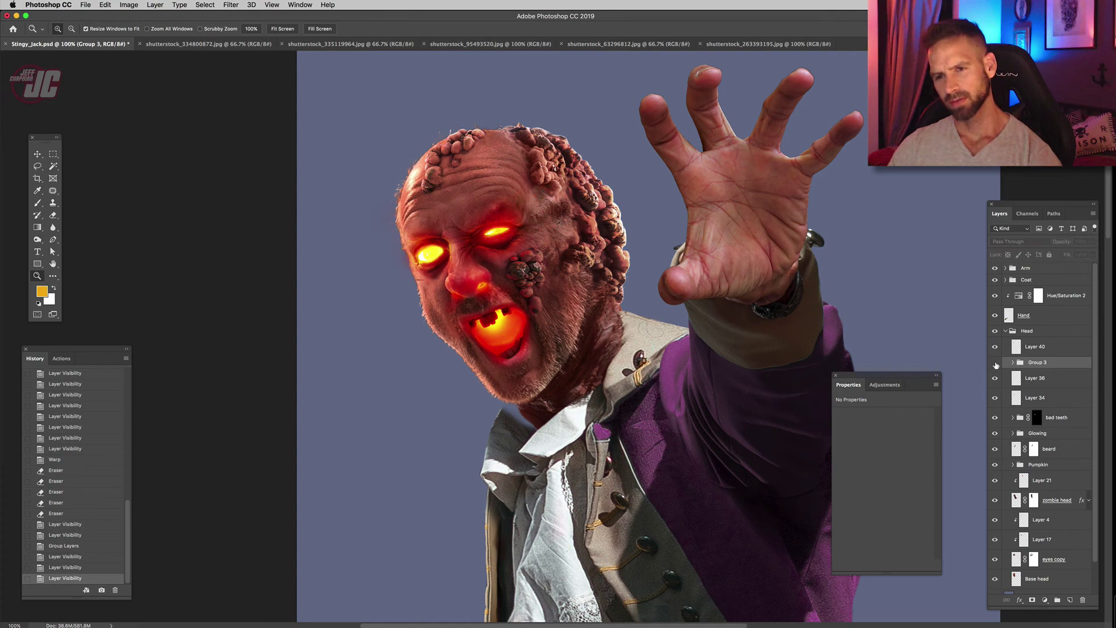
click(997, 365)
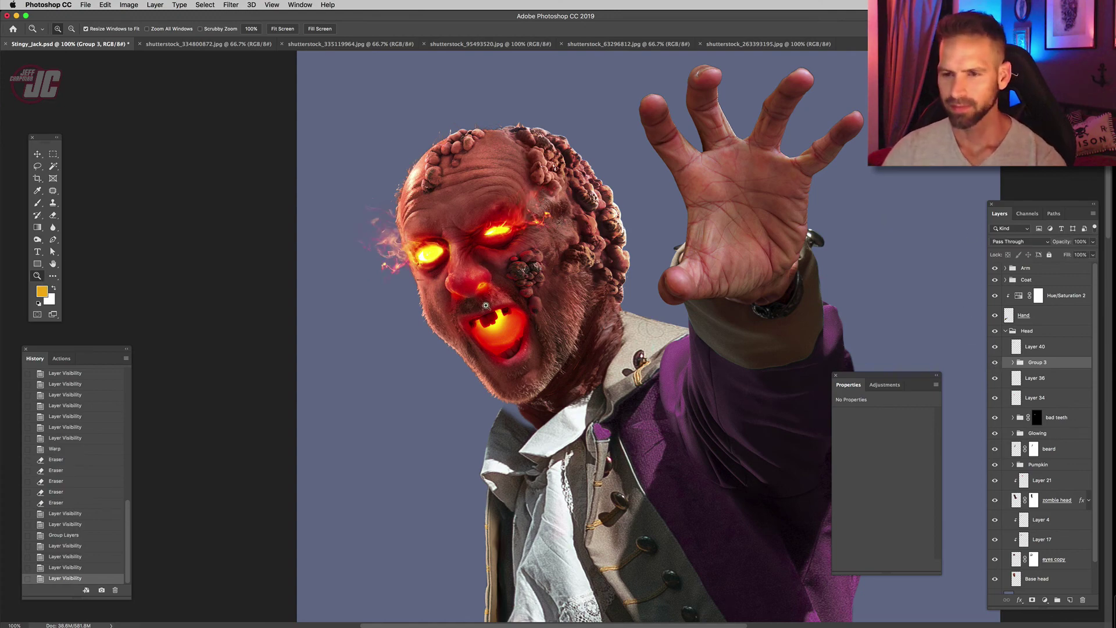
click(485, 307)
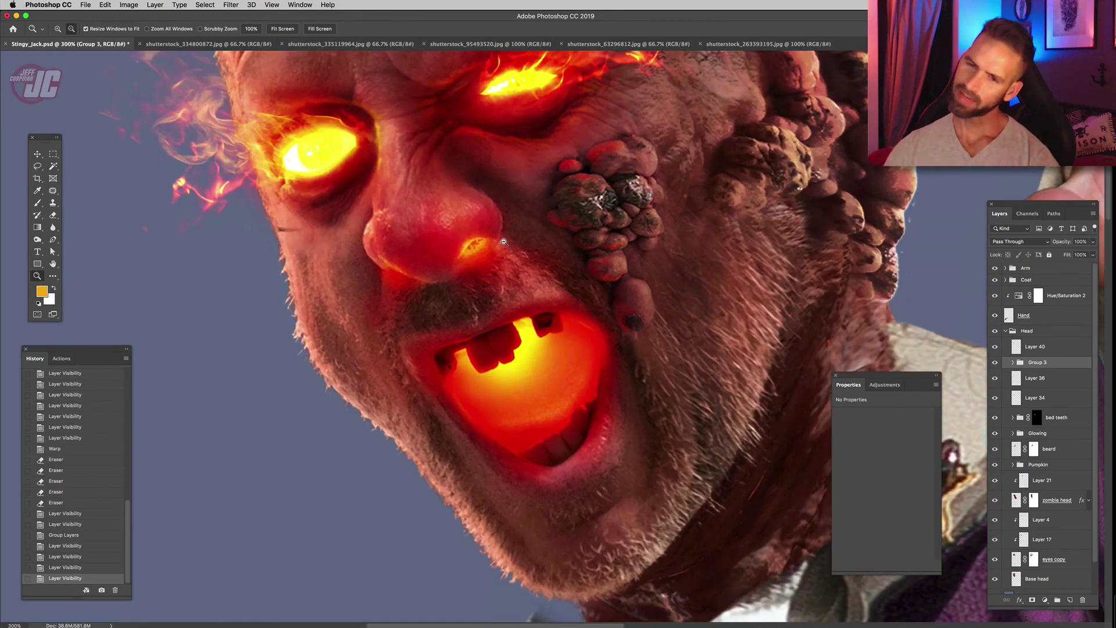
alt+click(504, 233)
scroll(490, 228, up, 3)
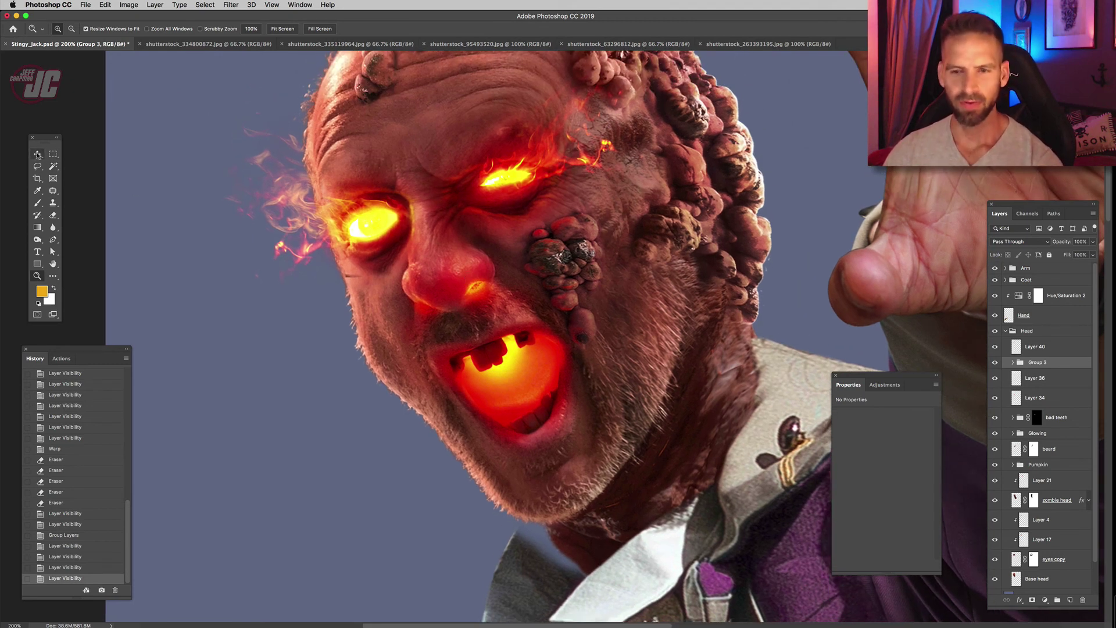
click(37, 154)
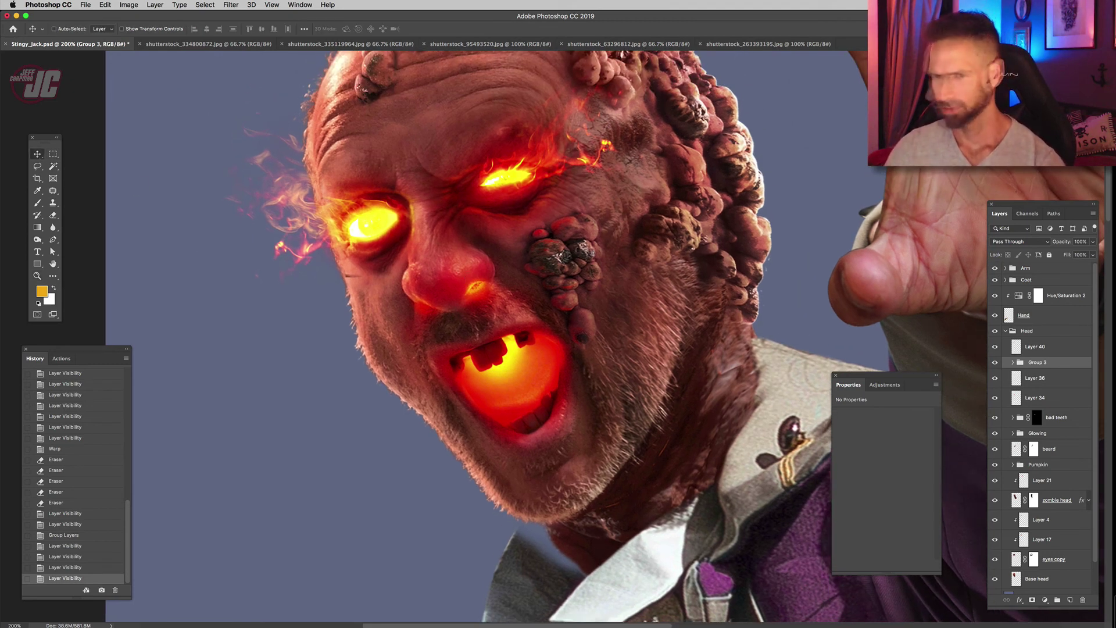
key(Tab)
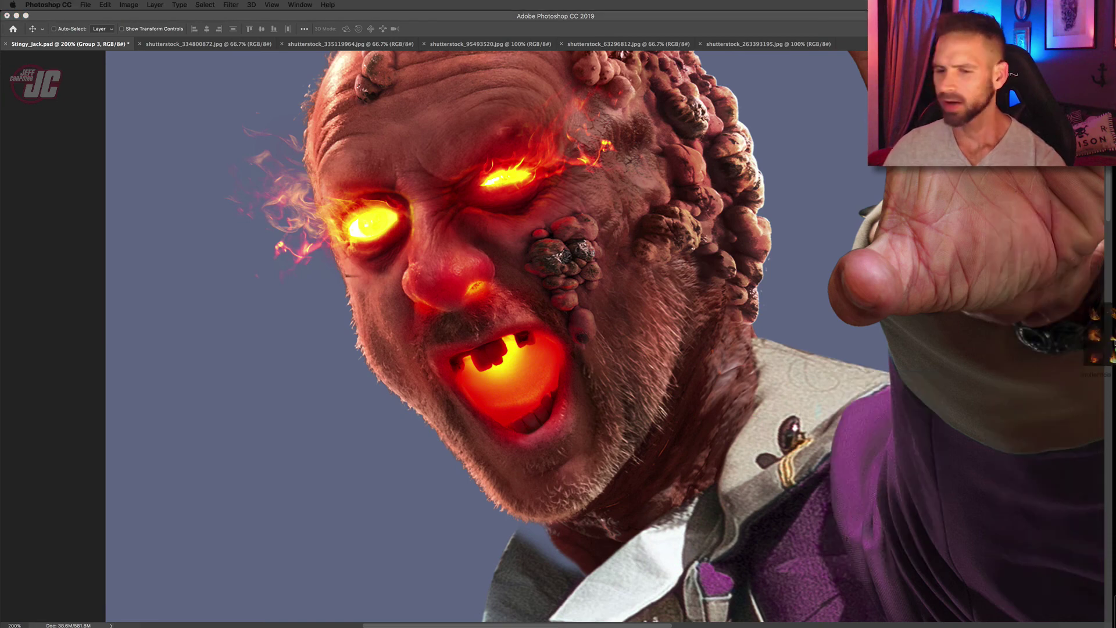
key(Tab)
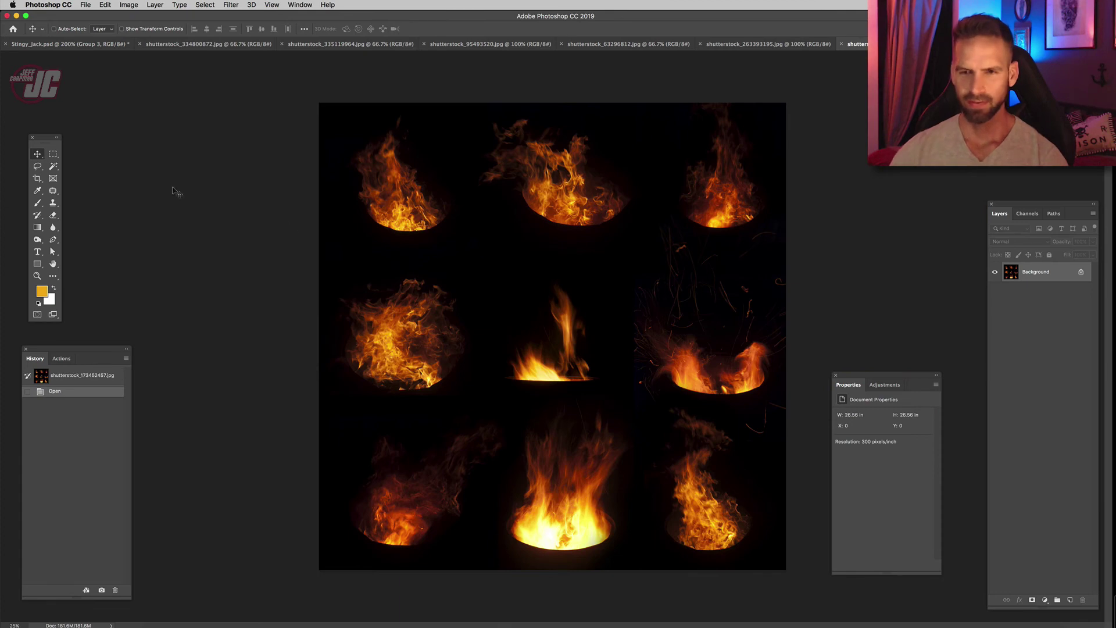
key(l)
mouse_move(515, 103)
mouse_down()
mouse_move(497, 197)
mouse_move(566, 242)
mouse_move(620, 244)
mouse_up()
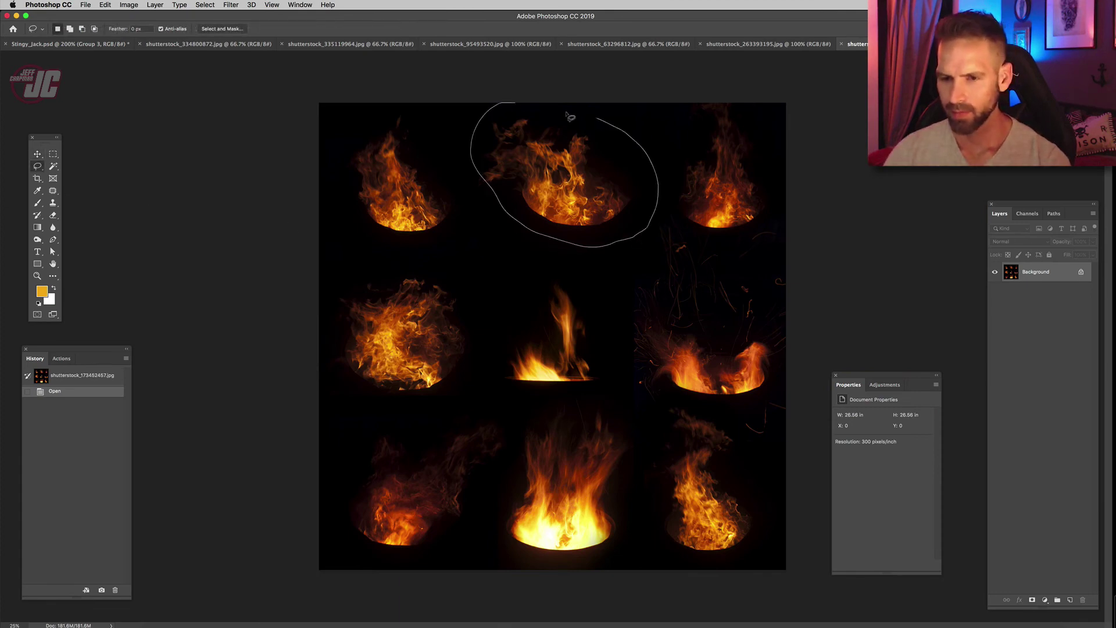
drag(569, 115, 523, 106)
key(super+d)
- Lasso the dark, smoky flame in the bottom-left corner of the fire image and copy it
mouse_move(412, 417)
mouse_down()
mouse_move(315, 494)
mouse_move(450, 540)
mouse_move(499, 478)
mouse_up()
drag(476, 411, 429, 416)
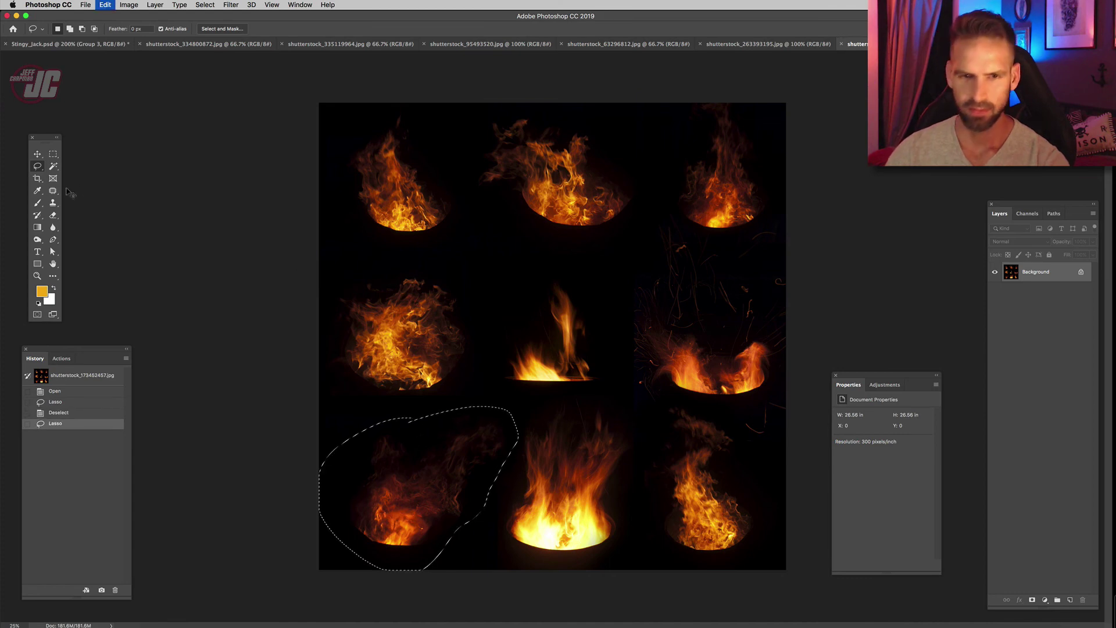
key(v)
- Switch to Stingy_Jack.psd, expand Group 3 and paste the copied flame into it
click(58, 46)
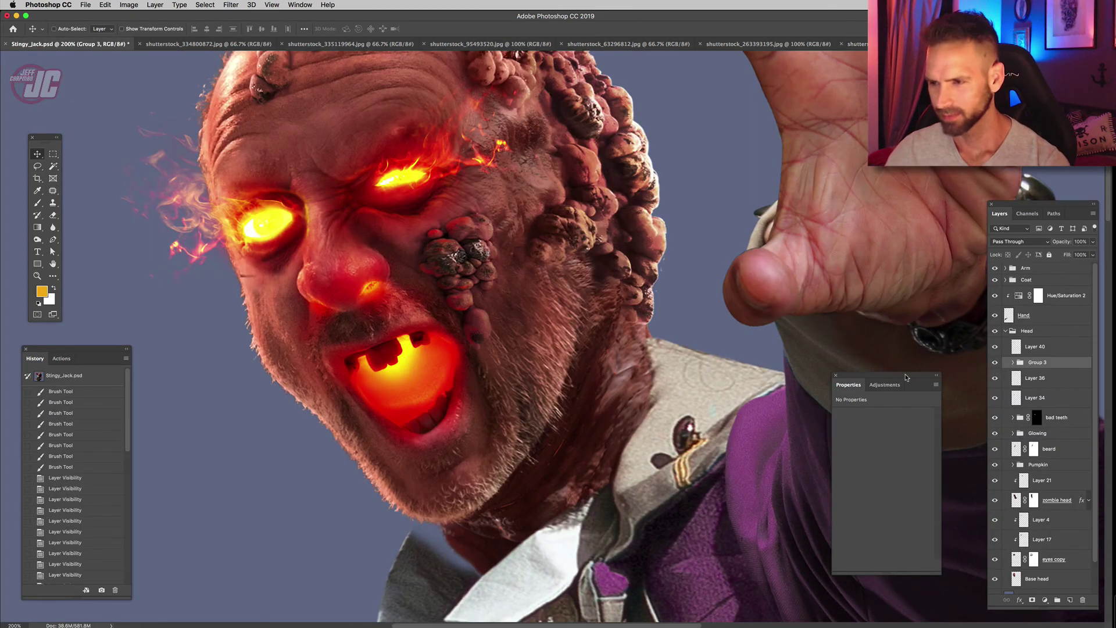
click(1013, 362)
key(super+v)
- Resize the flame on Layer 43 to about 2.08 by 1.69 in and position it over the zombie's mouth
key(super+t)
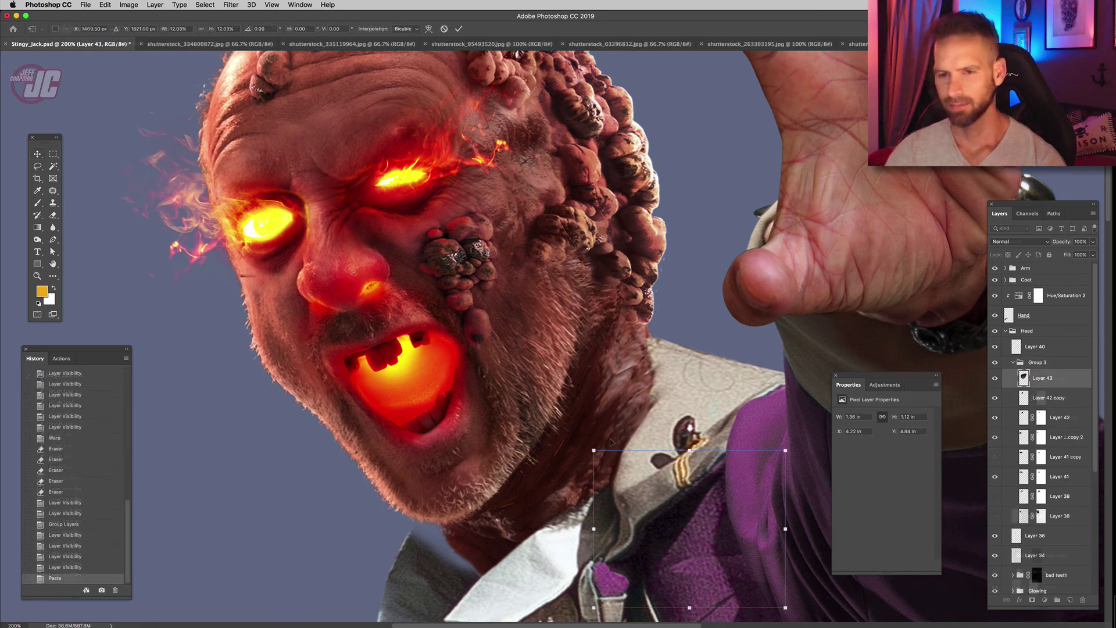
drag(625, 444, 416, 336)
drag(582, 319, 680, 236)
drag(542, 360, 464, 348)
key(Return)
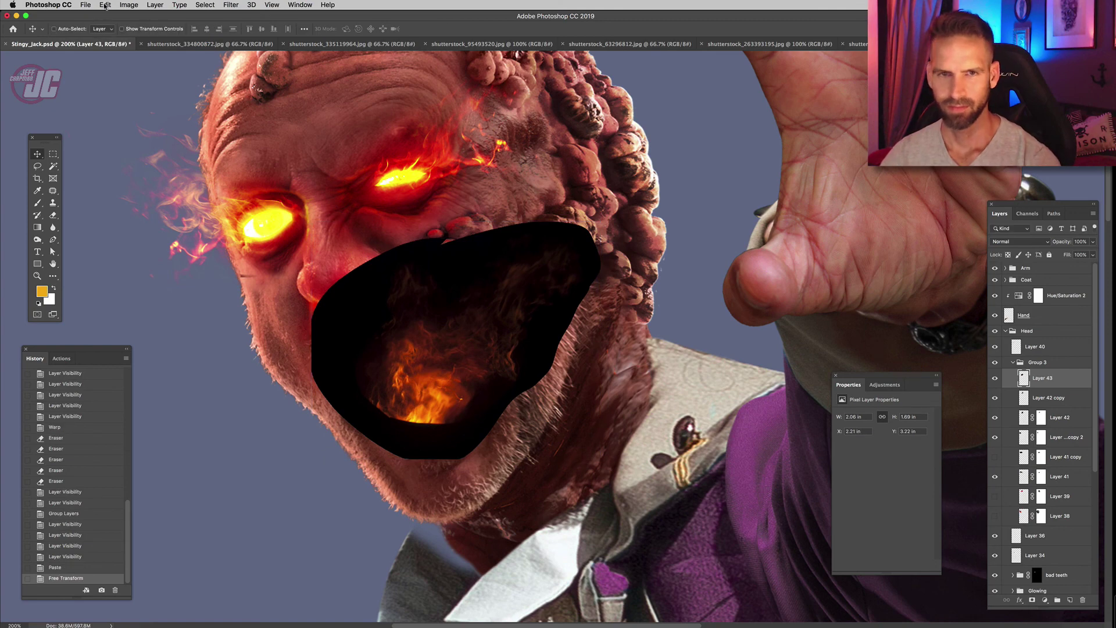
- Flip the flame on Layer 43 horizontally and reposition it over the zombie's mouth
click(106, 5)
mouse_move(140, 223)
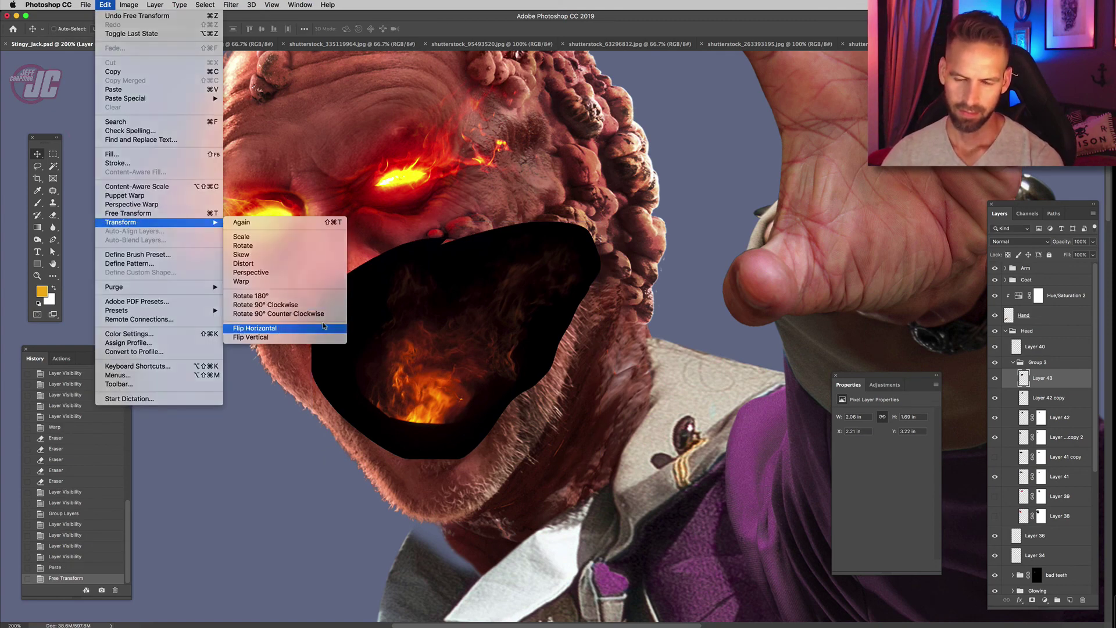
click(284, 327)
drag(515, 356, 445, 336)
- Set Layer 43's blend mode to Screen and transform the flame to about 2.2 by 1.55 in, fitting it inside the mouth
click(1021, 241)
click(1003, 307)
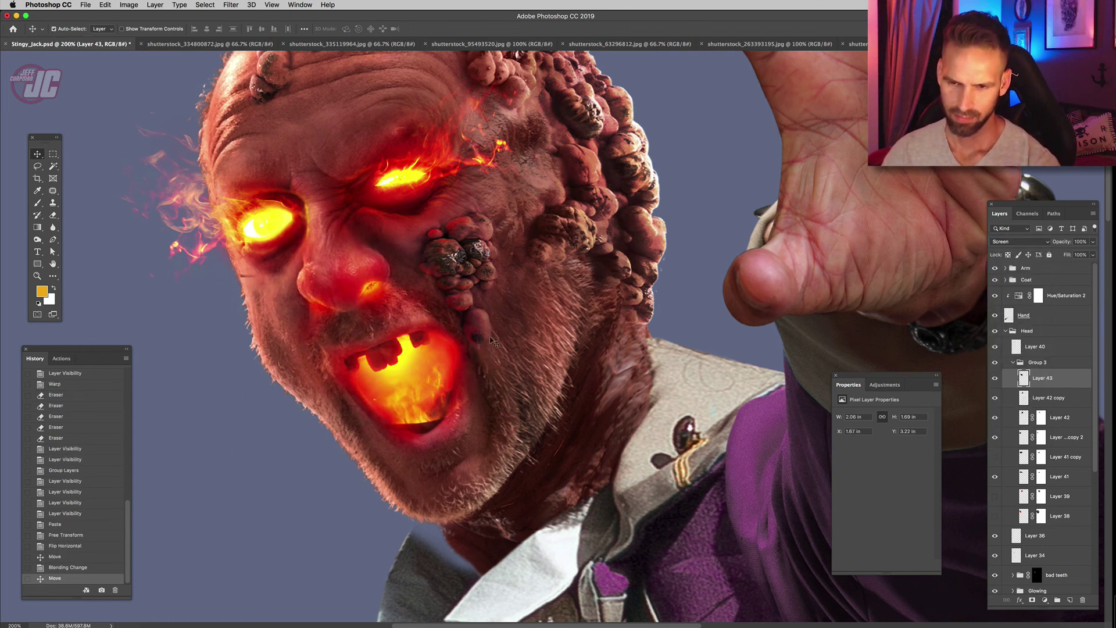
key(super+t)
drag(530, 233, 451, 212)
drag(430, 360, 409, 389)
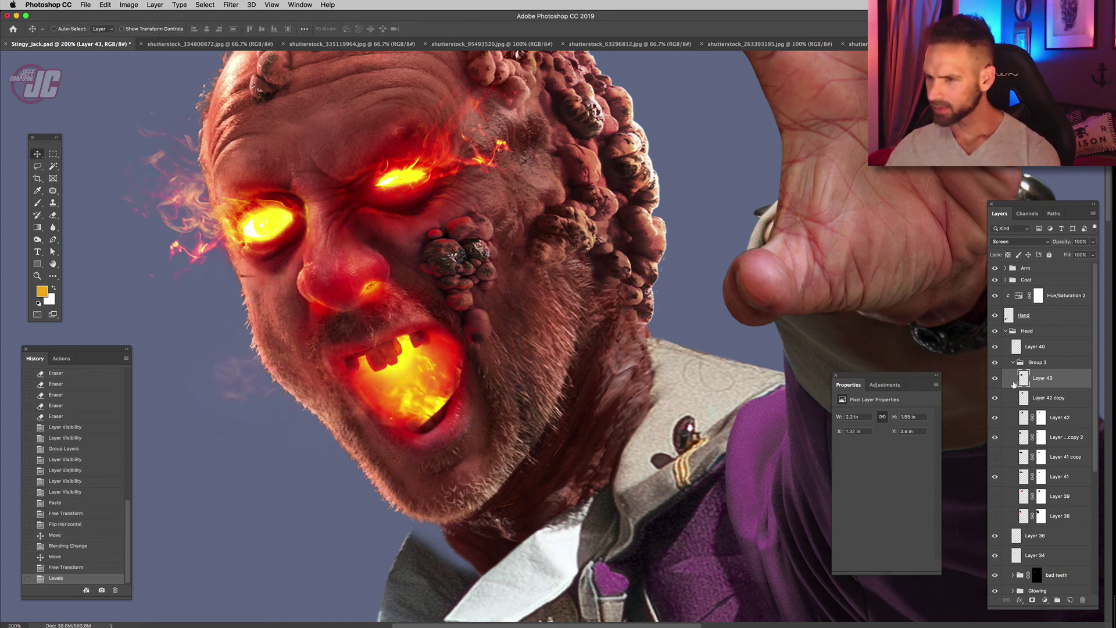
- Move Layer 43 out of Group 3 into the mouth group inside Glowing, directly below Layer 35
scroll(1088, 381, down, 3)
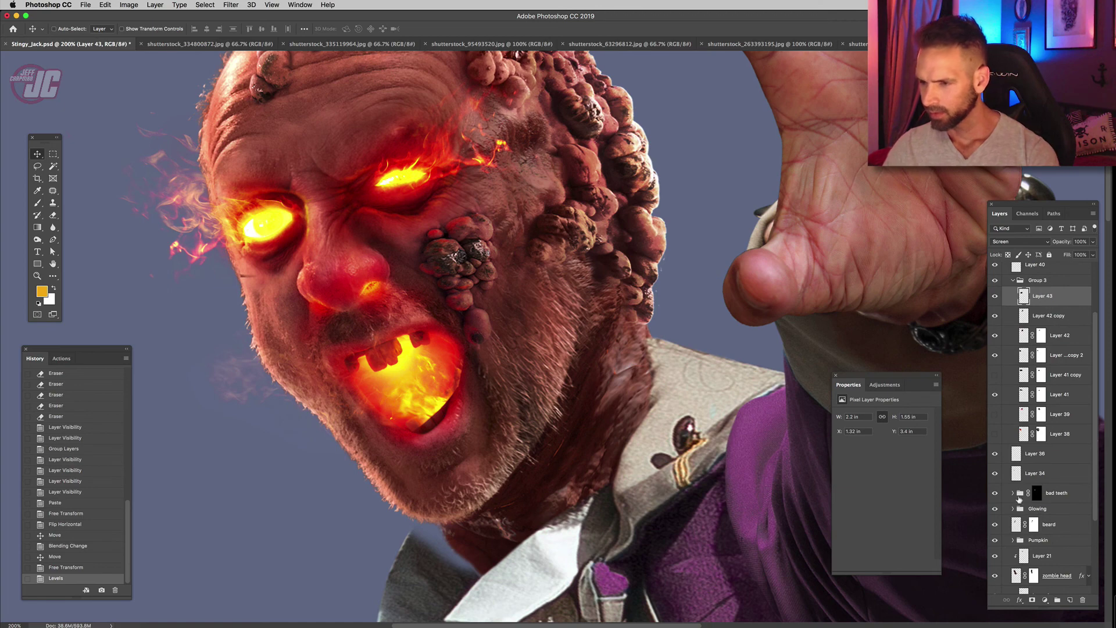
drag(1056, 295, 1062, 271)
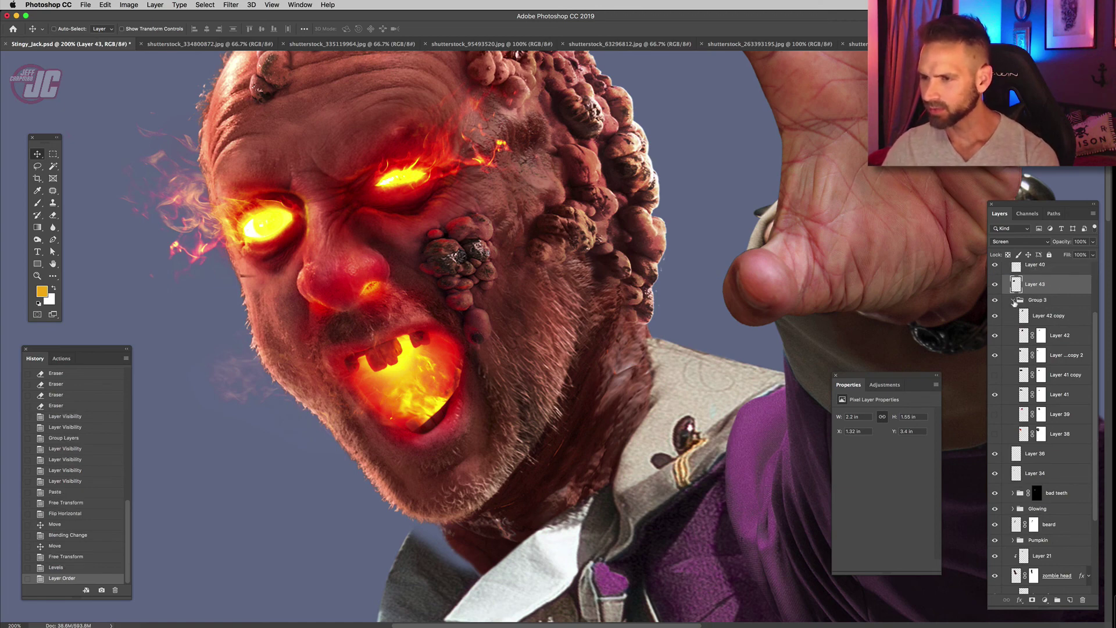
click(1013, 302)
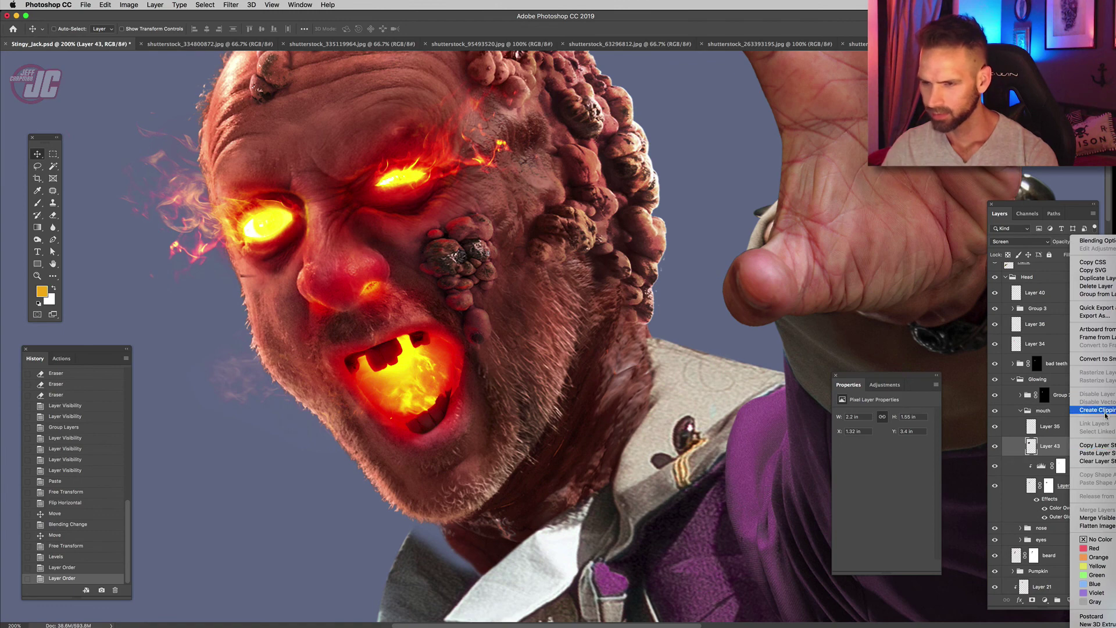
key(super+alt+g)
key(super+z)
- Add a layer mask to Layer 43 and paint it black at a changed brush opacity over the stray smoke beside the jaw
click(1032, 600)
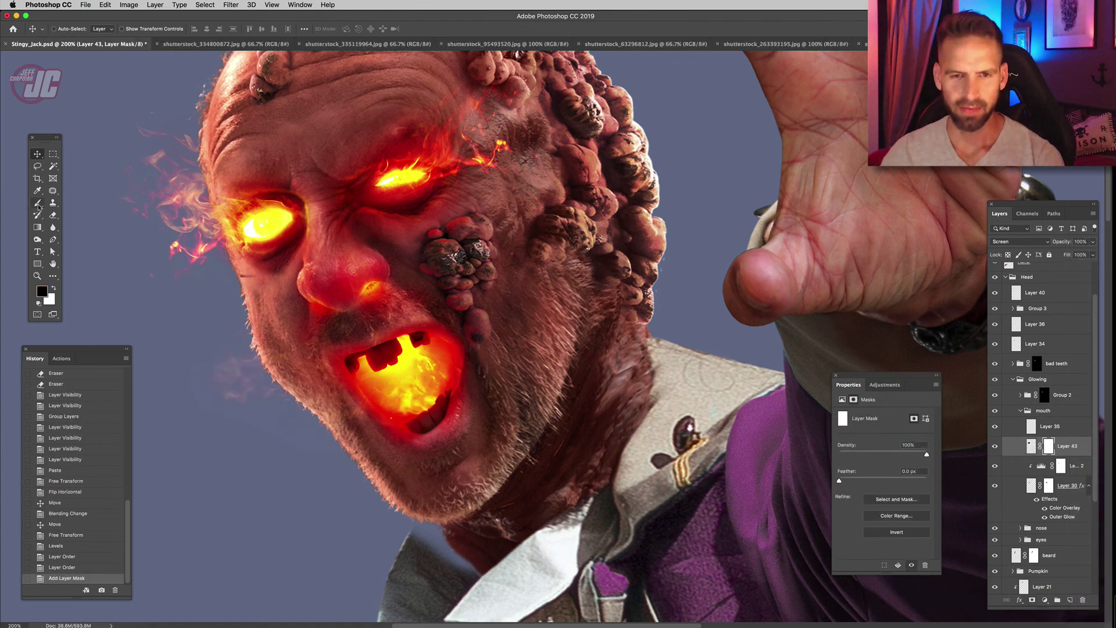
click(38, 204)
click(255, 394)
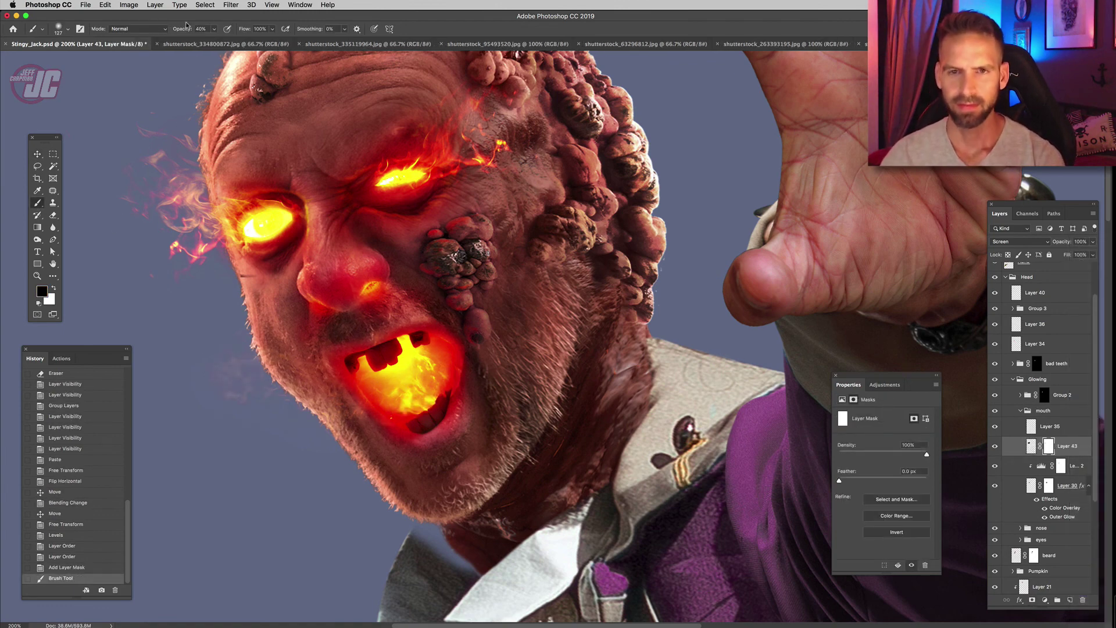
click(215, 30)
drag(215, 40, 239, 40)
drag(239, 363, 314, 419)
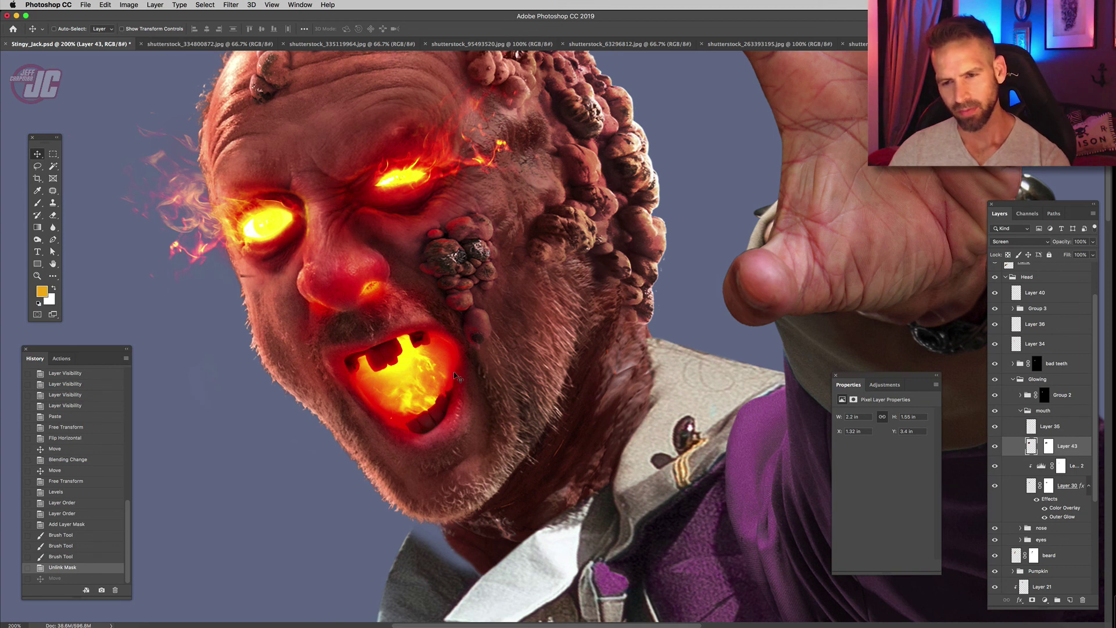
- Shift the flame on Layer 43 inside the mouth independently of its mask, and compare the mouth with the layer hidden and shown
drag(457, 377, 474, 349)
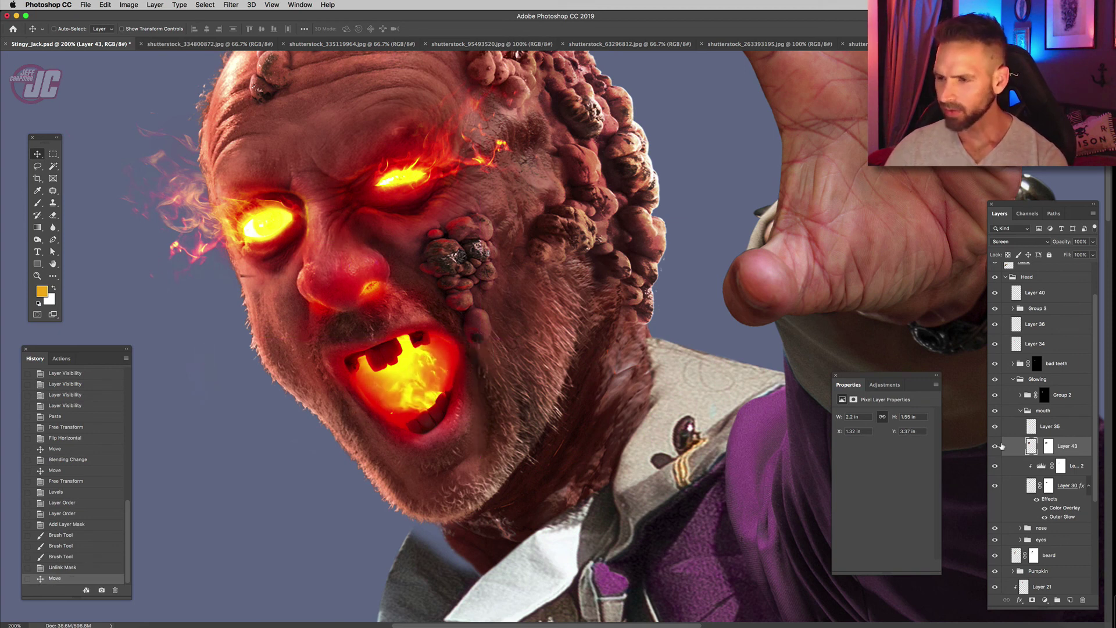
click(996, 446)
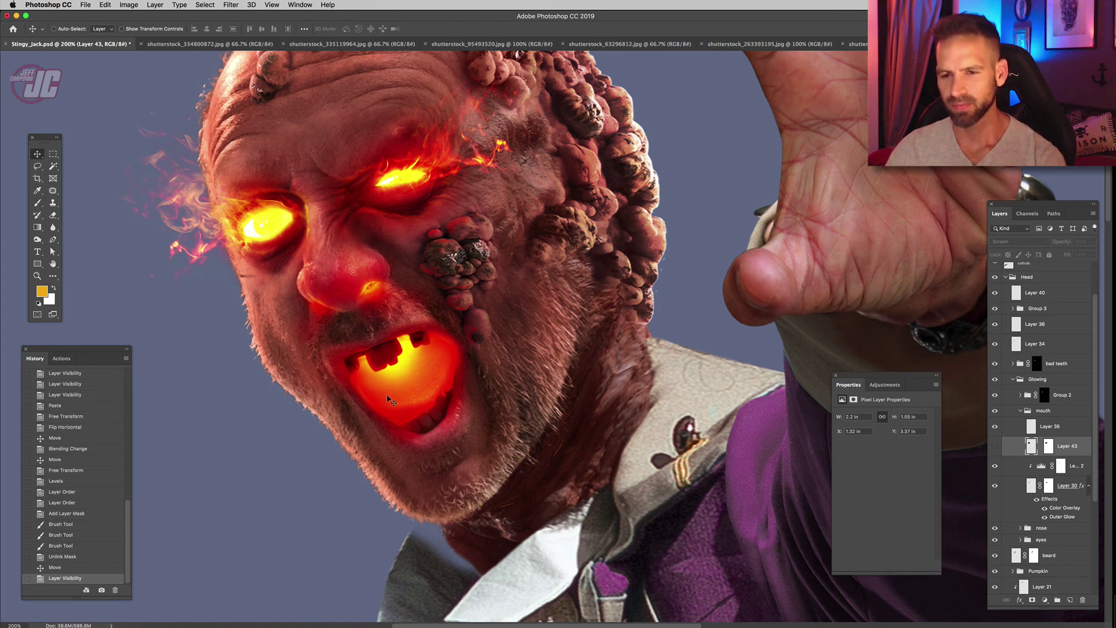
click(995, 446)
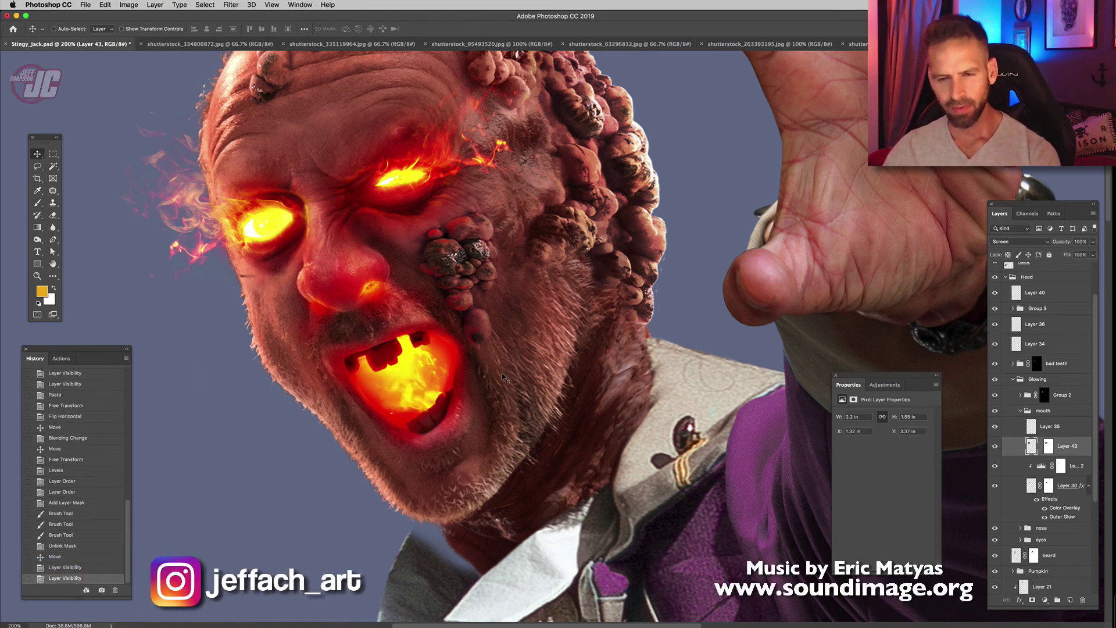
mouse_move(508, 387)
mouse_down()
mouse_move(511, 331)
mouse_move(521, 372)
mouse_up()
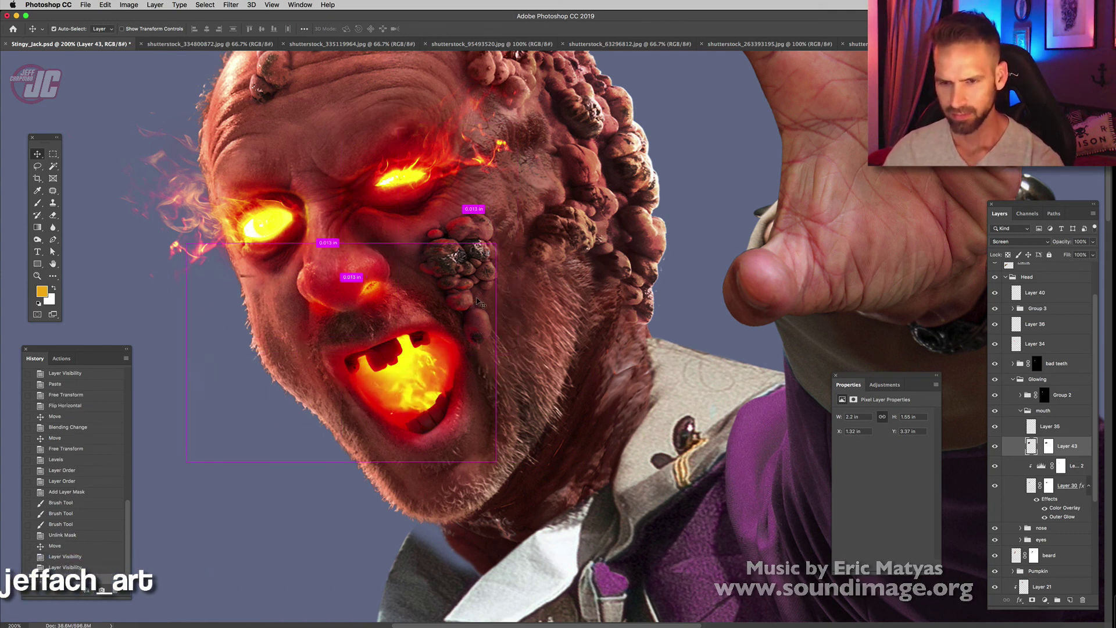